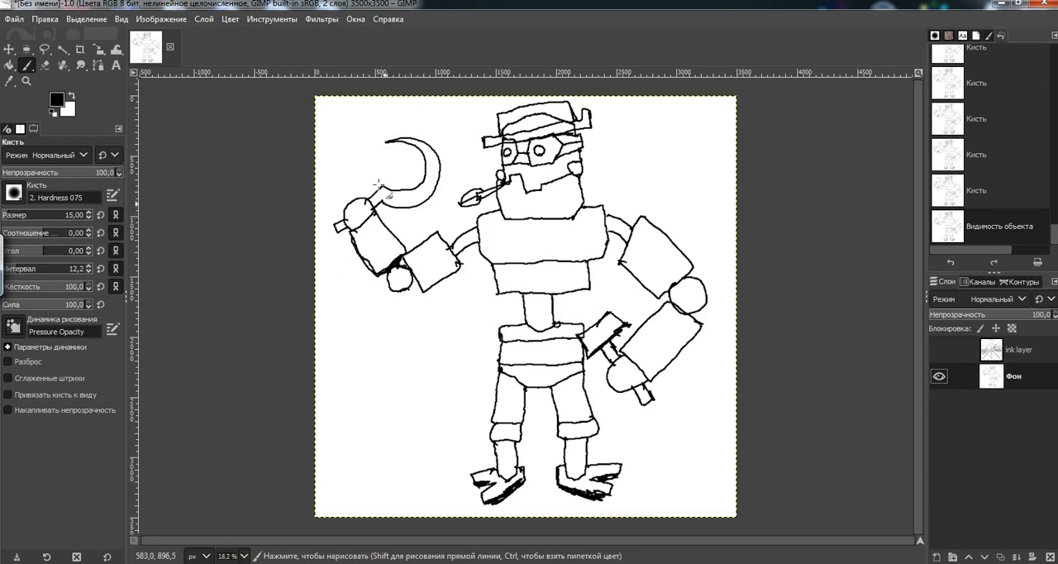
Step: Redraw the outline of the hand holding the sickle, checking it against the sketch layer
left_click_drag(378, 184, 372, 216)
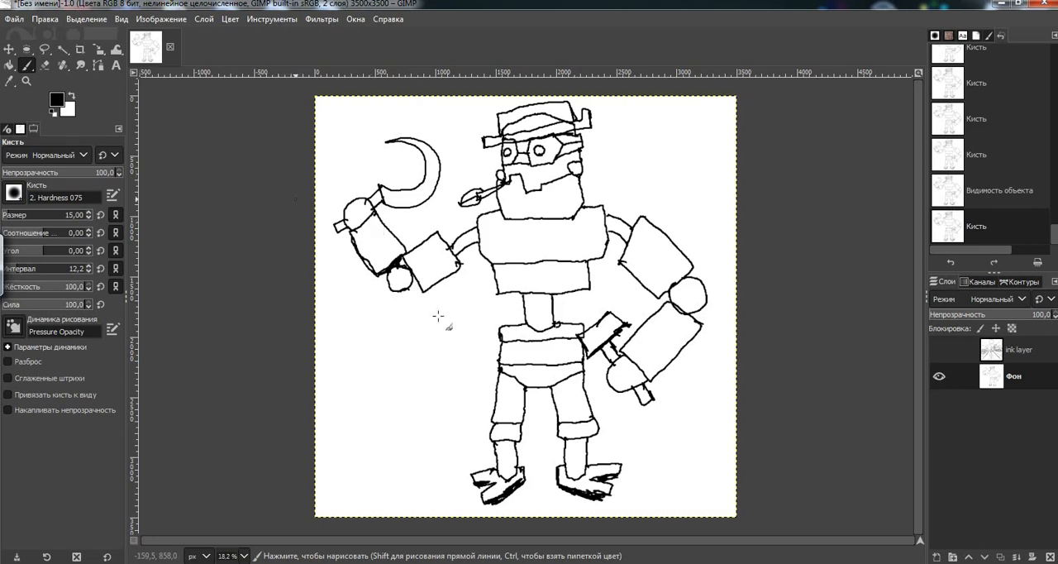
left_click(940, 350)
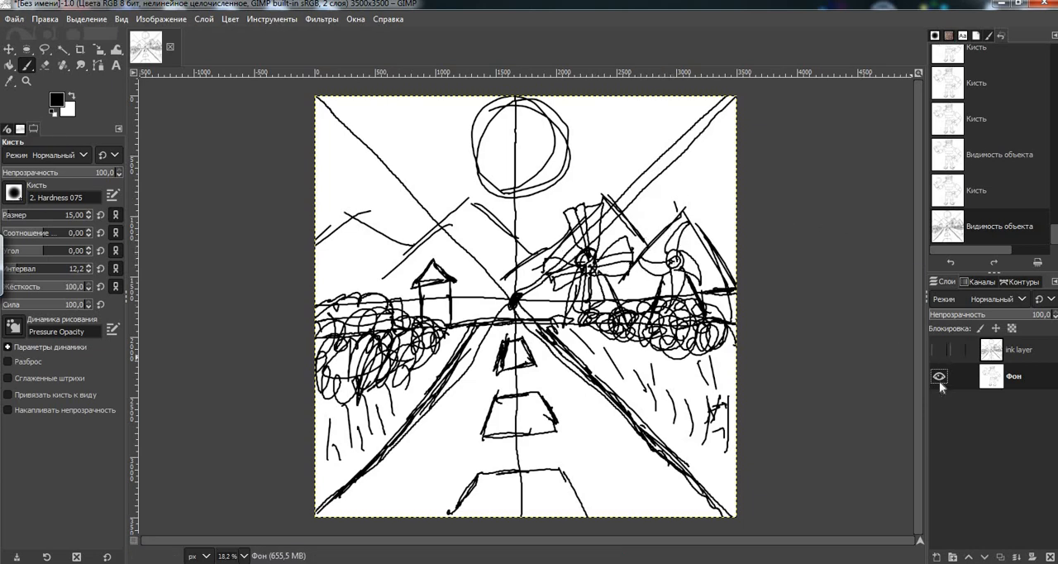
left_click(939, 350)
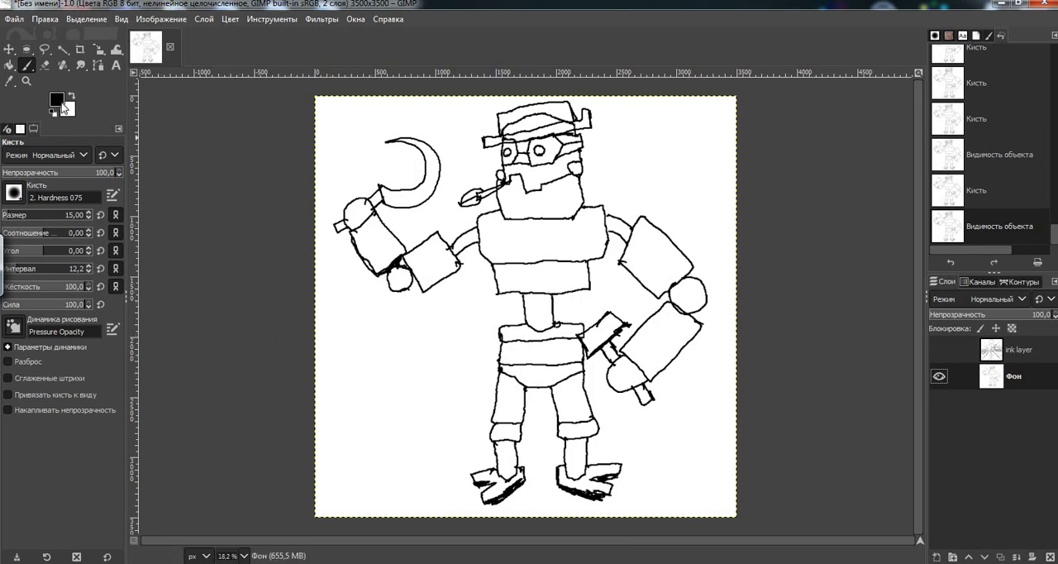
left_click(61, 104)
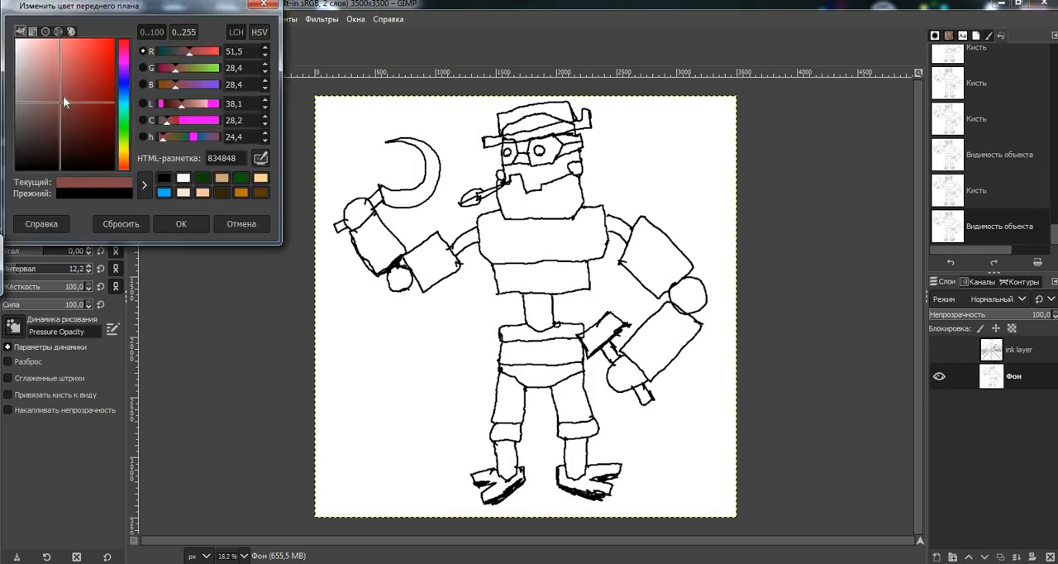
Step: Choose a bright, saturated orange as the foreground paint colour
left_click(126, 156)
left_click_drag(126, 156, 126, 163)
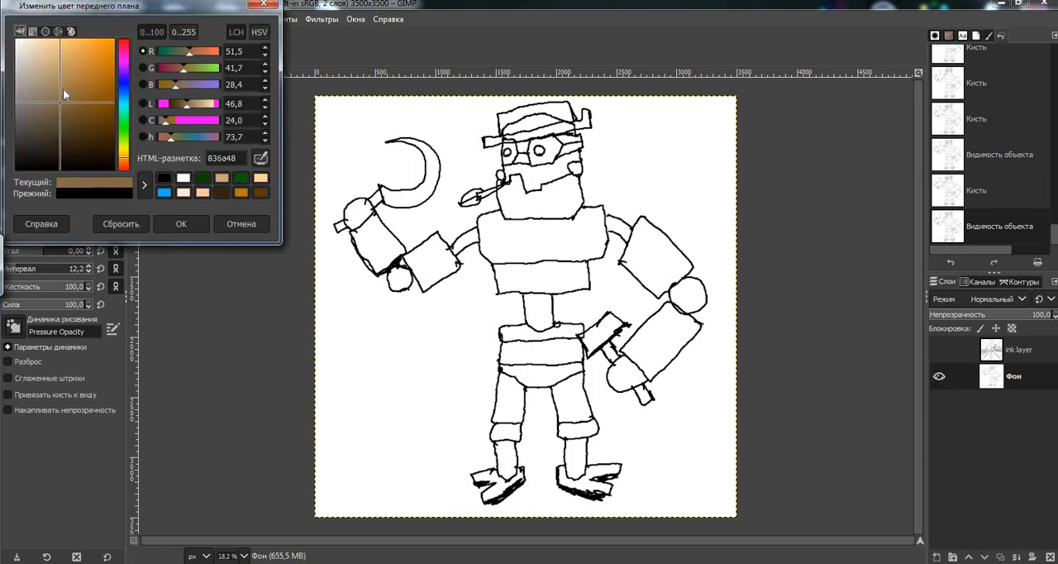
mouse_move(63, 94)
left_mouse_down()
mouse_move(214, 50)
mouse_move(227, 6)
left_mouse_up()
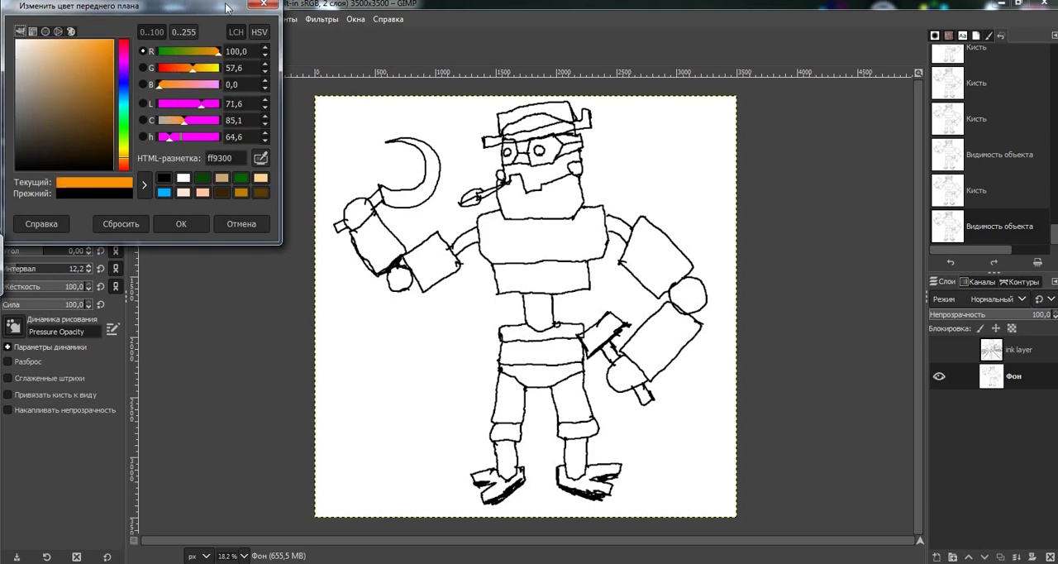
left_click(191, 223)
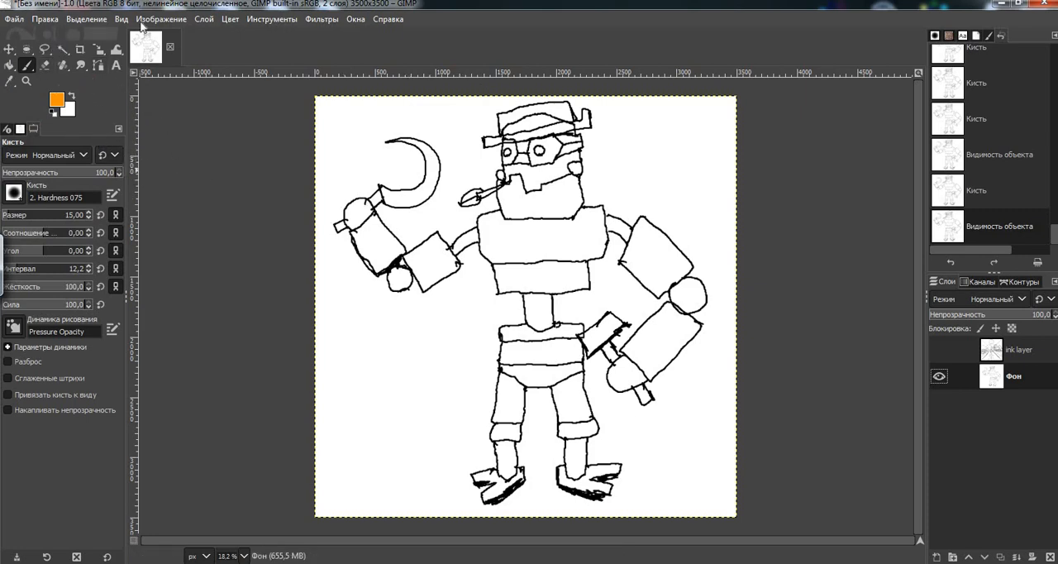
Step: Bucket-fill the raised hand, its forearm block and the chest band with flat orange
left_click(7, 66)
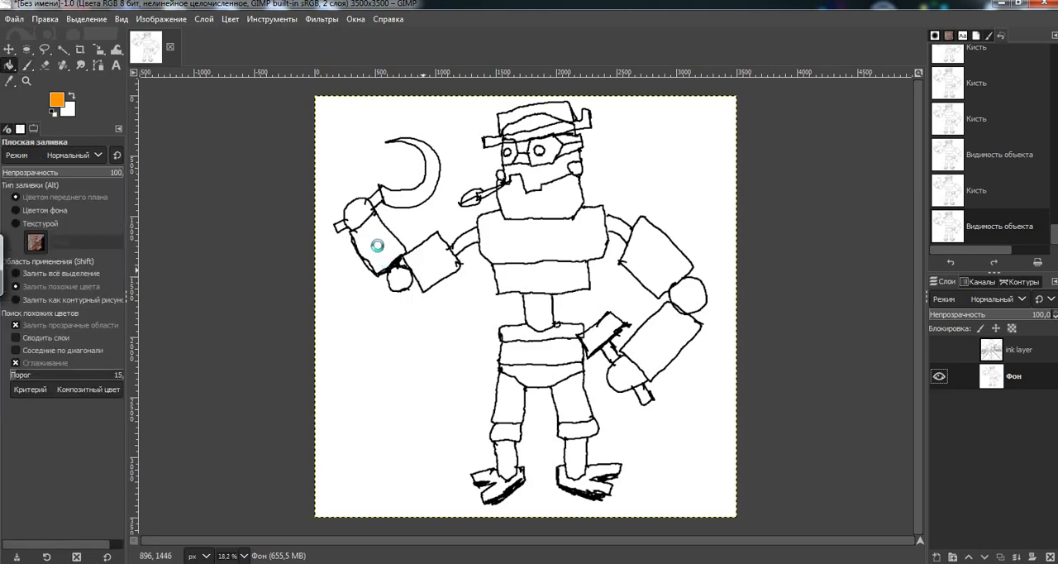
left_click(388, 257)
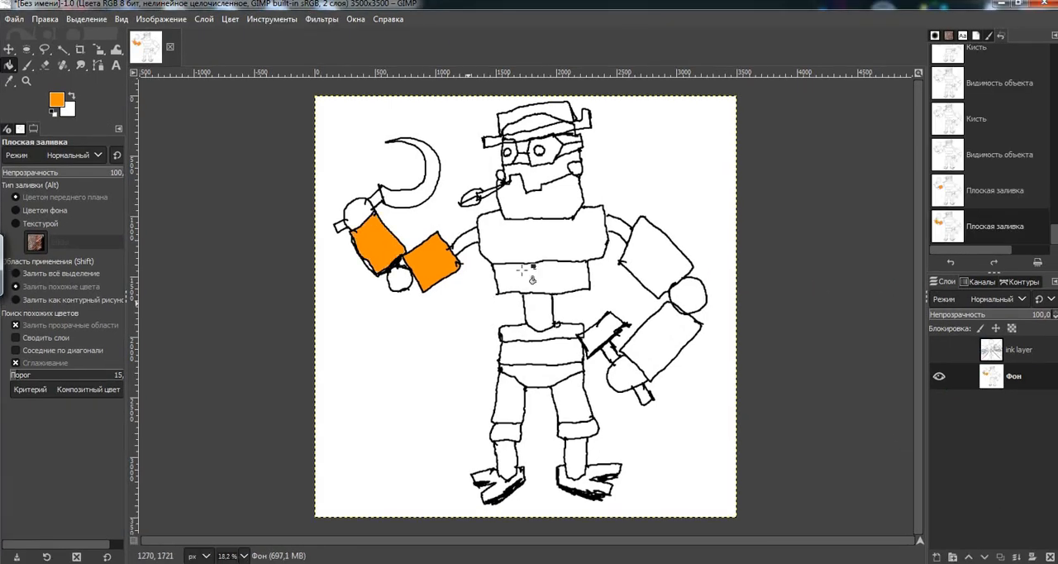
left_click(552, 238)
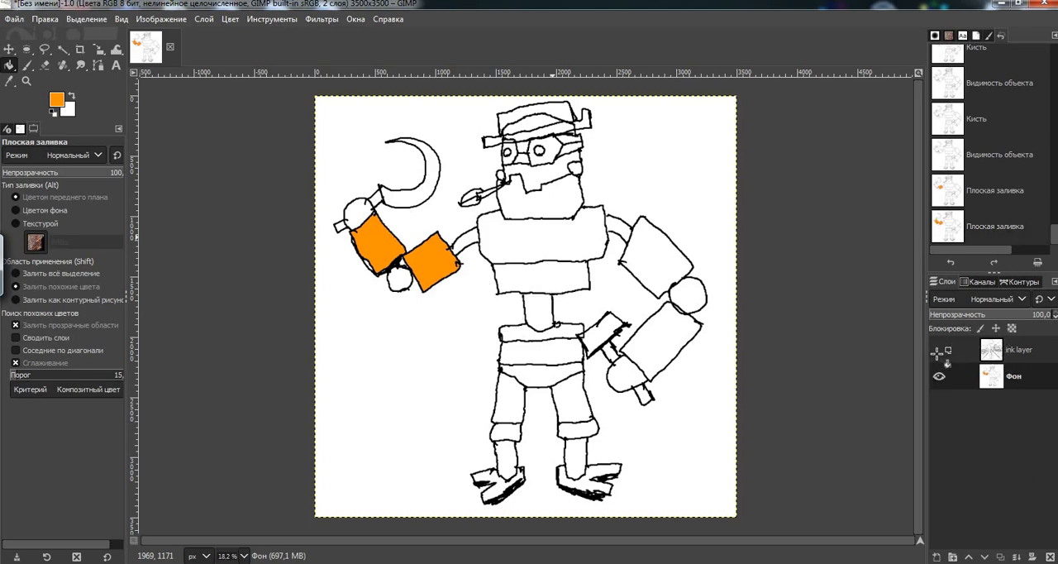
left_click(496, 225)
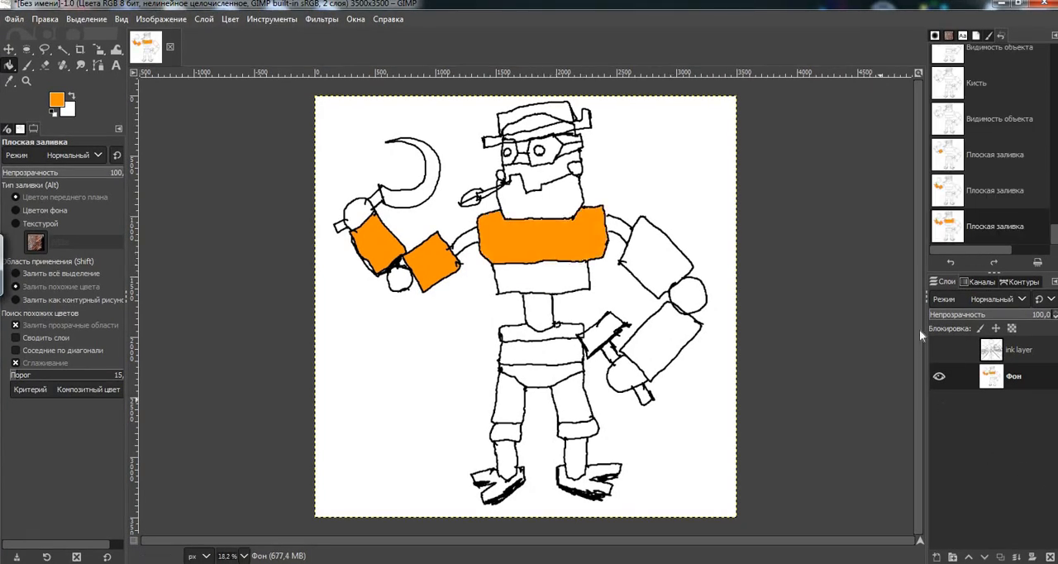
left_click(939, 350)
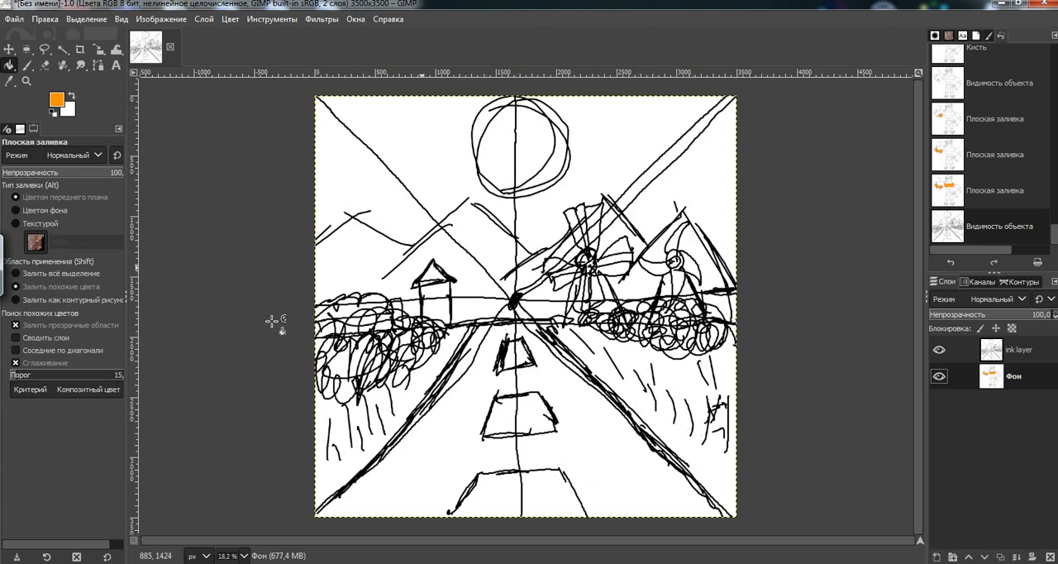
Step: Fill the right upper arm, right forearm and the upper and lower hip bands with orange
left_click(940, 350)
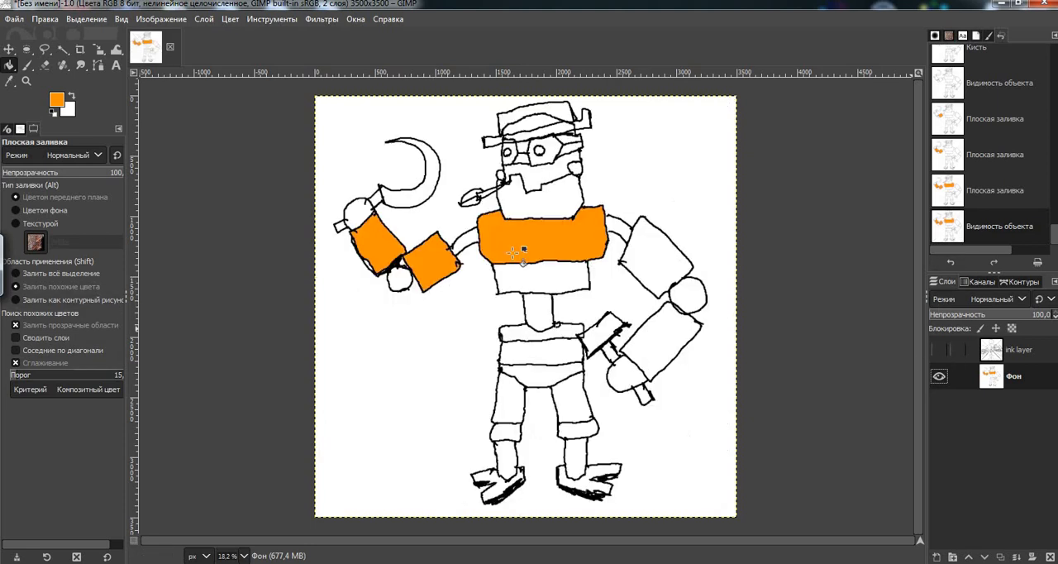
left_click(647, 269)
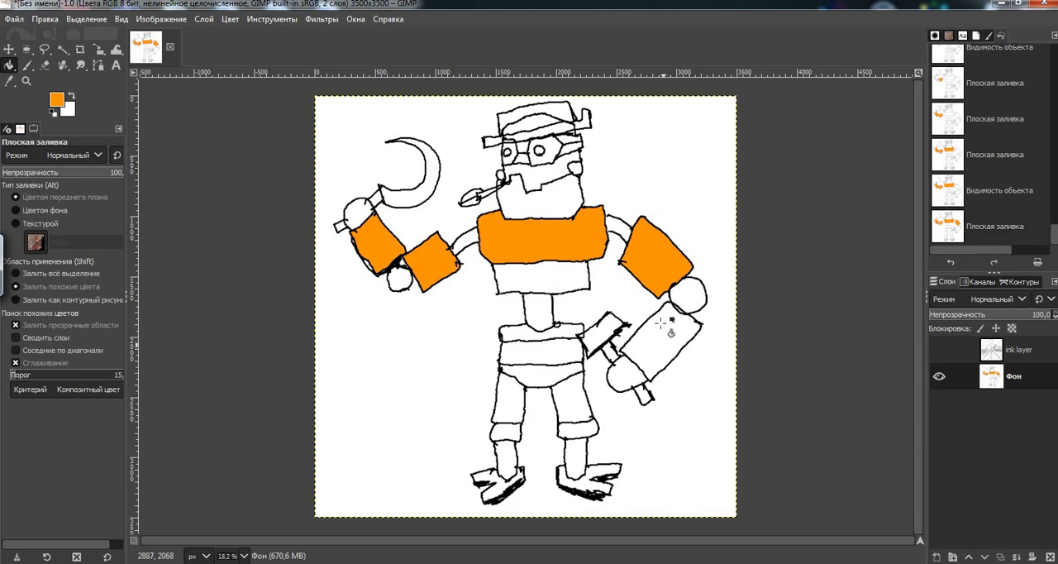
left_click(661, 322)
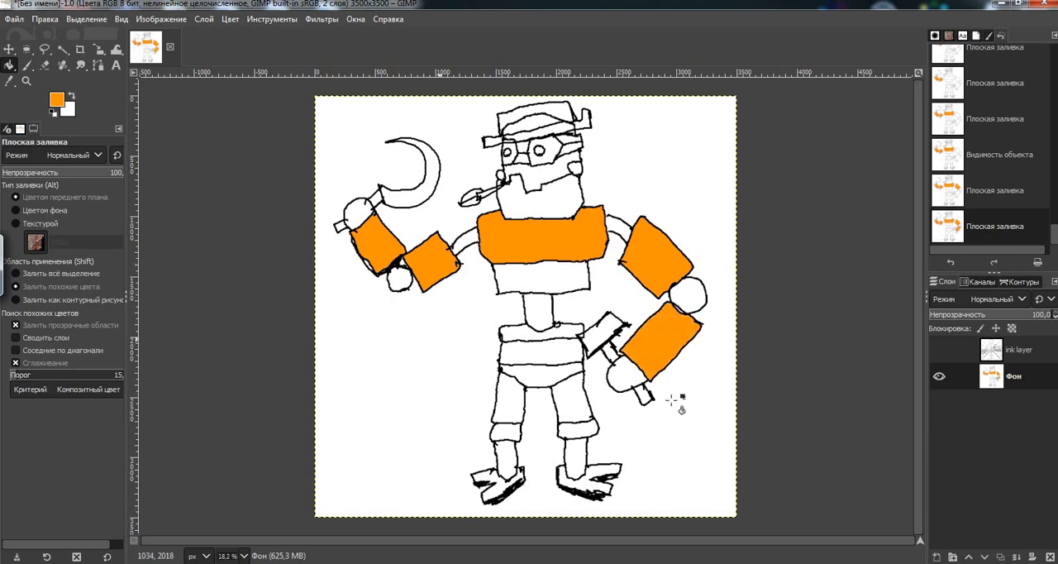
left_click(546, 353)
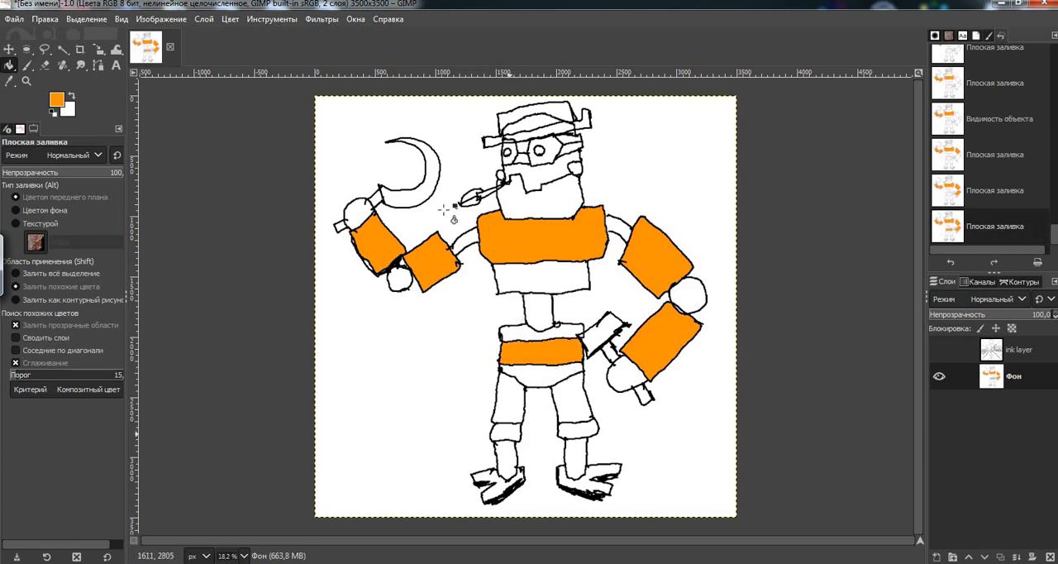
left_click(538, 376)
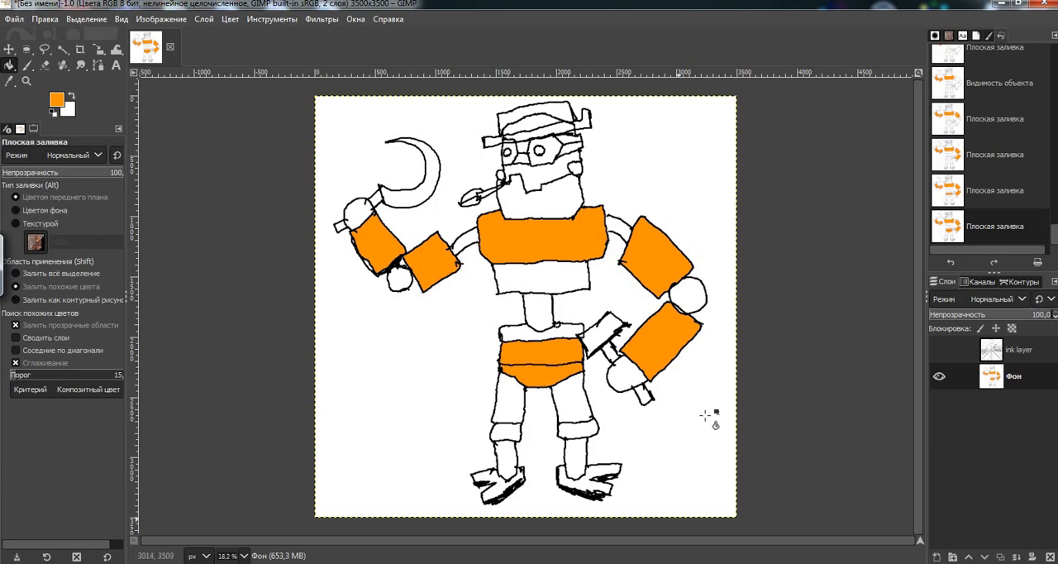
Step: Erase the stray marks near the glasses and the stray lines inside the hat
left_click(45, 65)
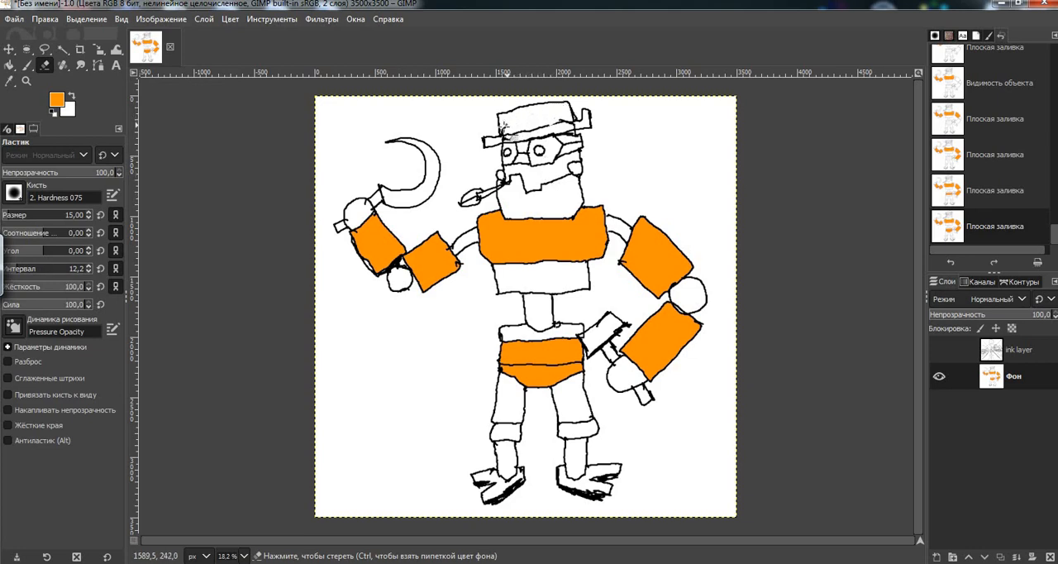
left_click_drag(517, 121, 501, 153)
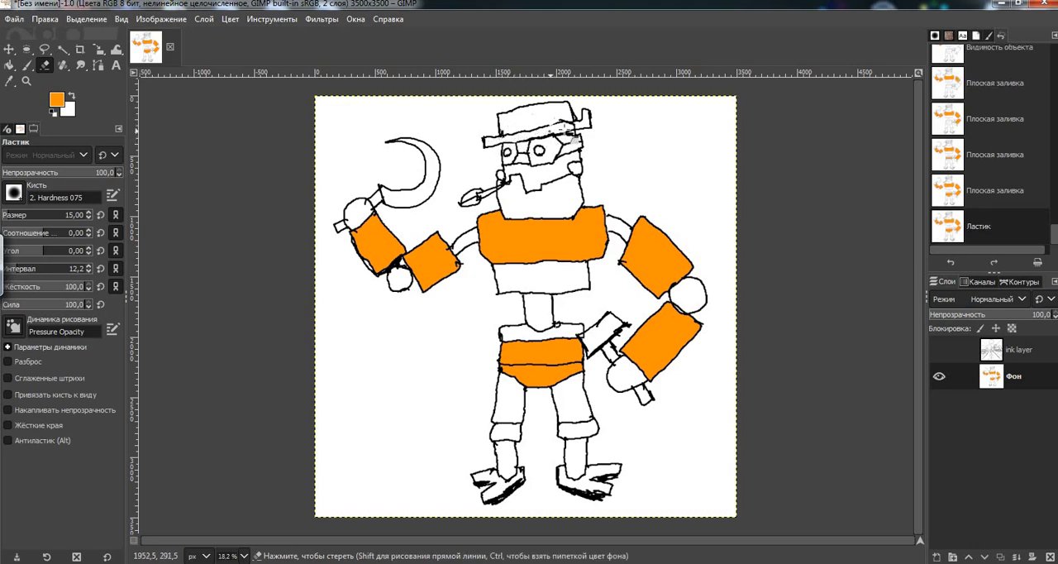
left_click_drag(578, 132, 568, 120)
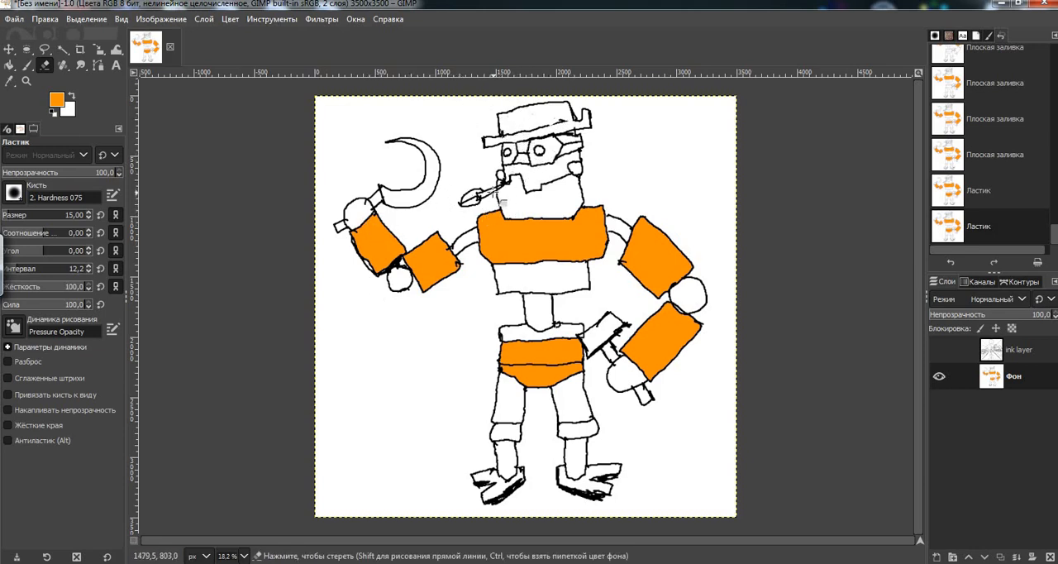
left_click_drag(496, 190, 487, 208)
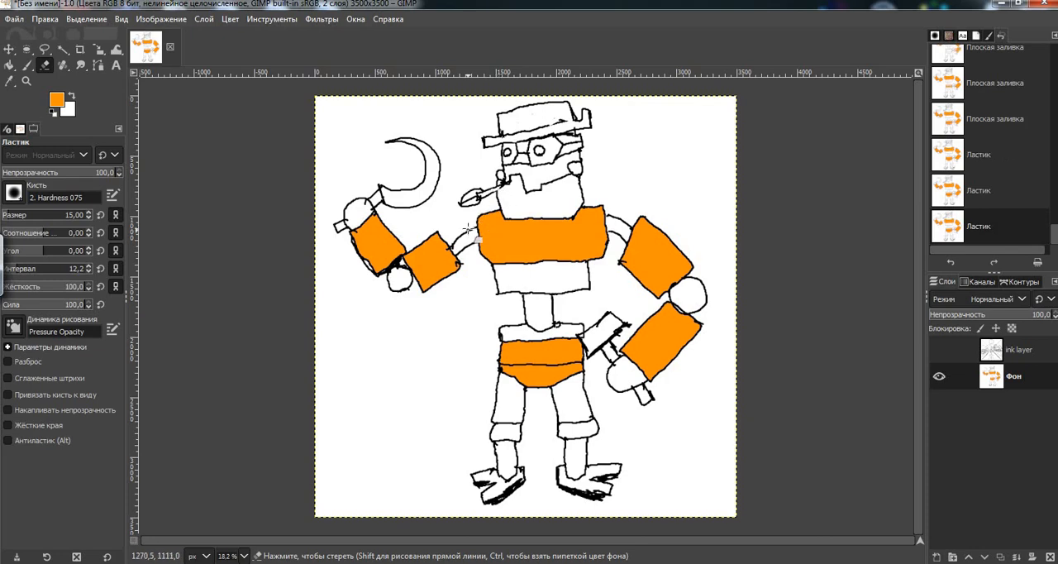
left_click(30, 65)
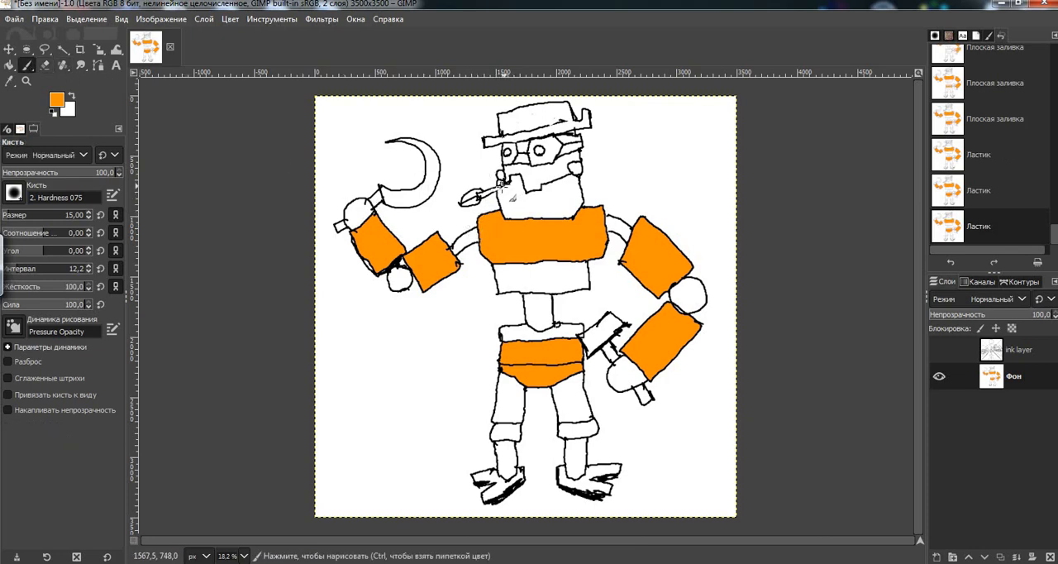
Step: Undo an orange stroke on the cigarette and set the paint colour to black (000000)
left_click_drag(499, 189, 482, 196)
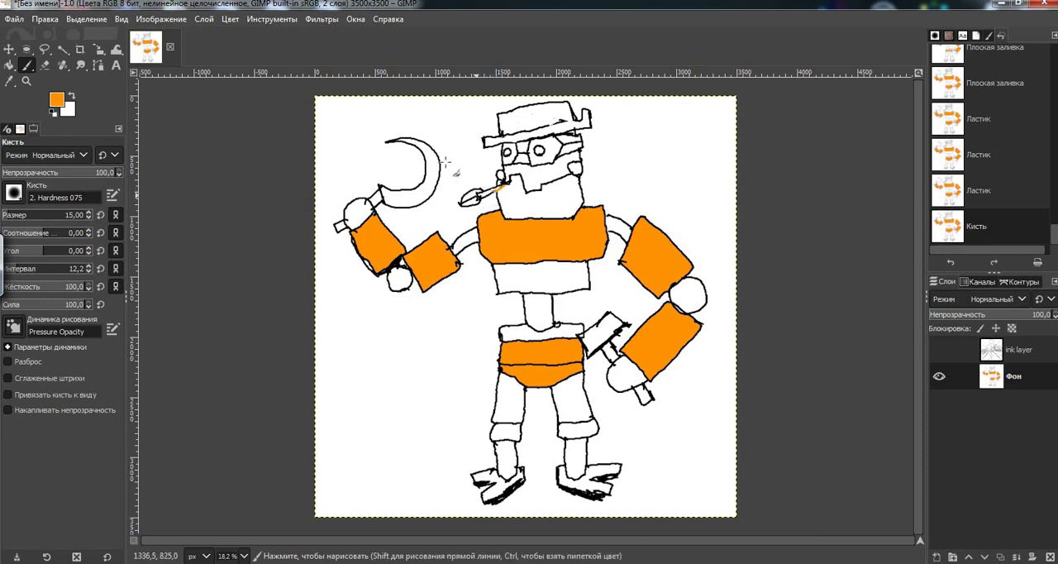
left_click(48, 18)
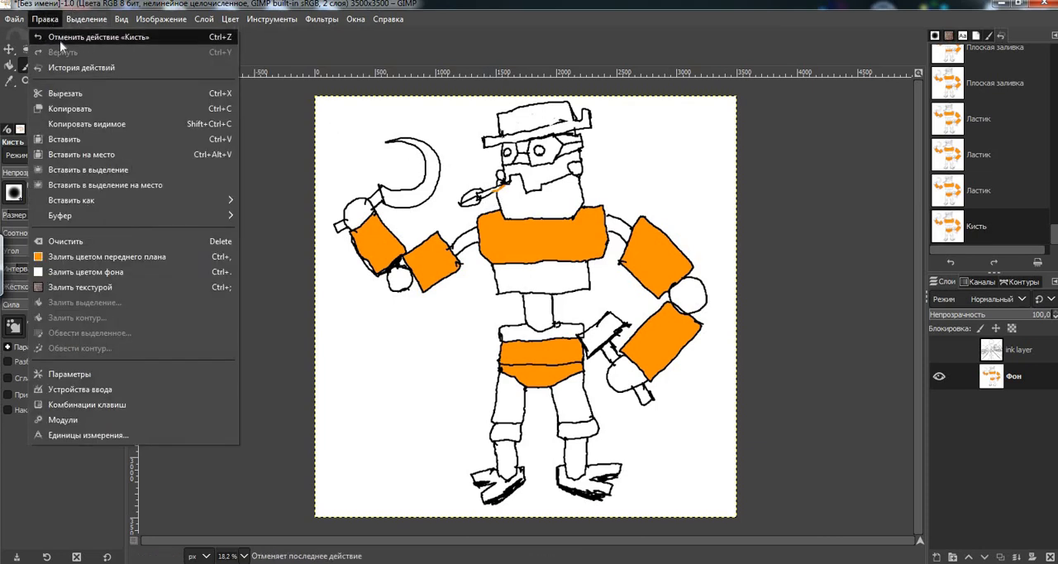
left_click(59, 38)
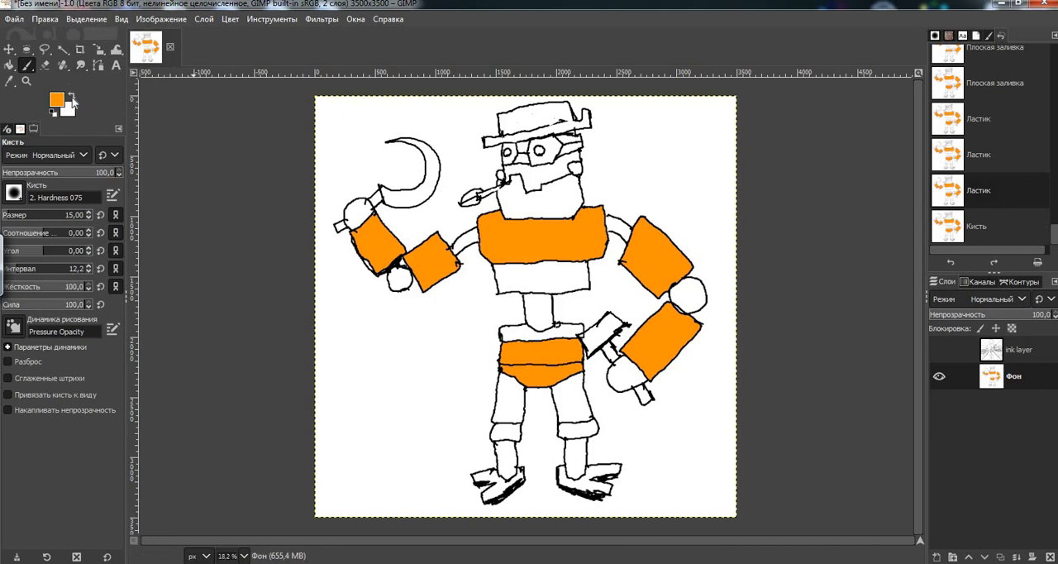
left_click(67, 100)
left_click(58, 101)
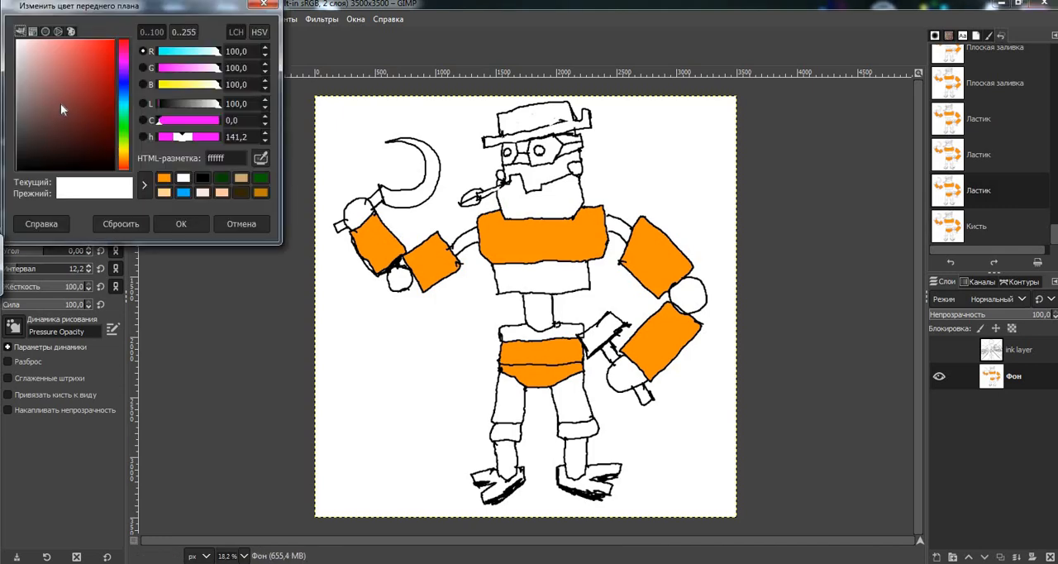
left_click_drag(61, 103, 25, 196)
left_click(180, 227)
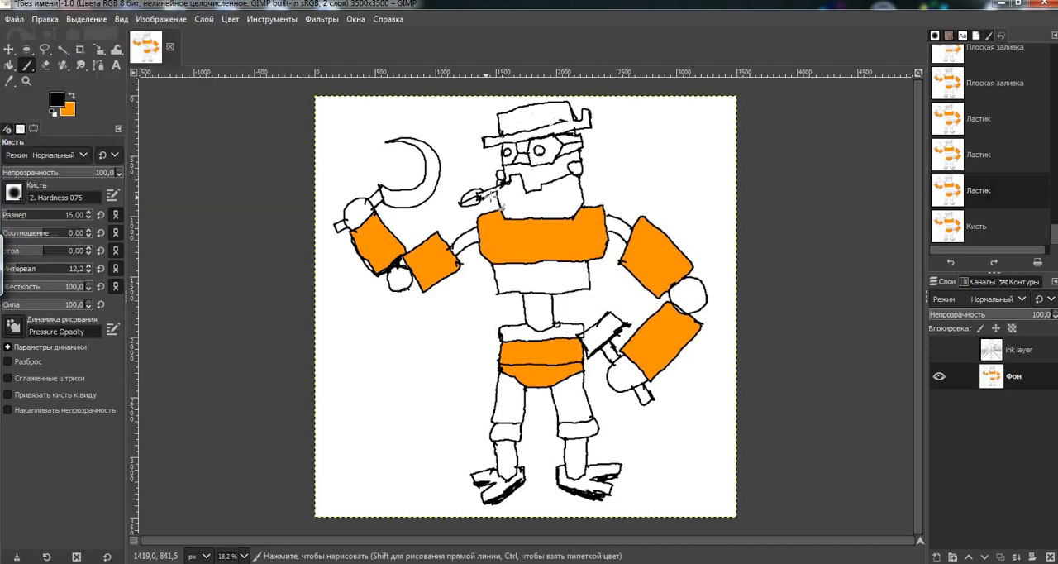
Step: Touch up the outline near the face and add a small black mark by the right shoulder
left_click_drag(486, 196, 498, 193)
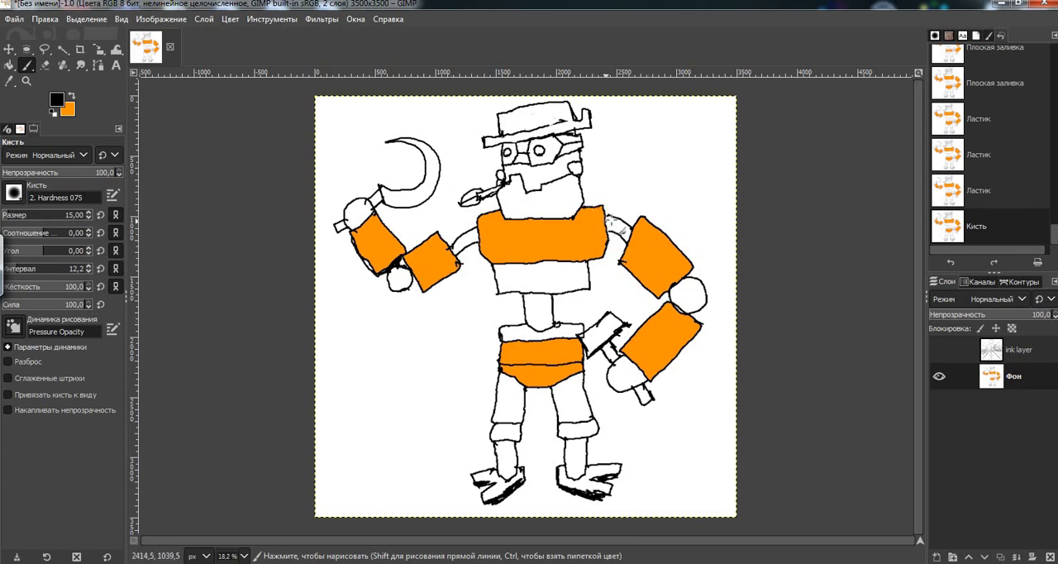
left_click(608, 217)
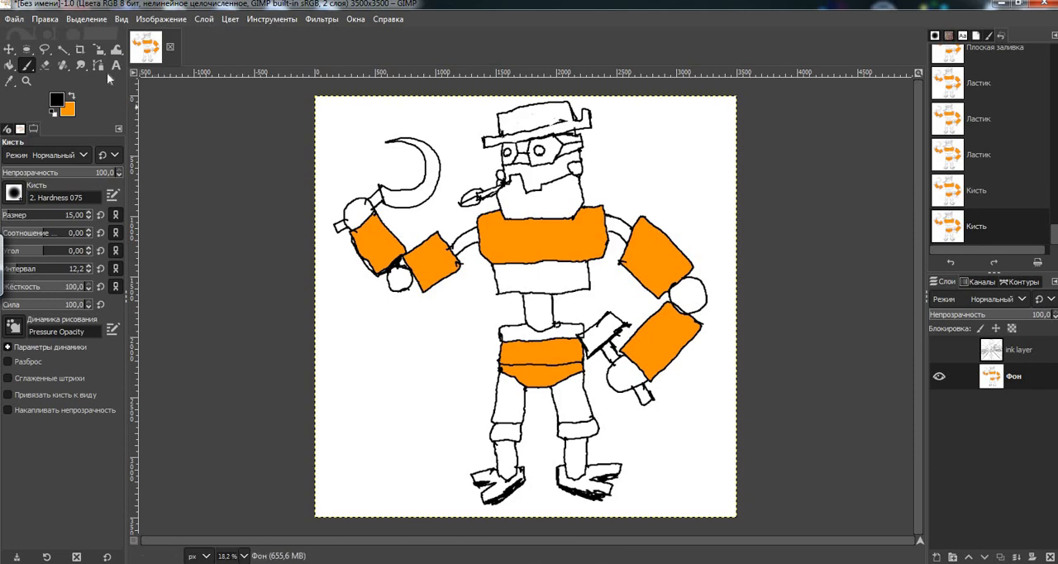
left_click(45, 65)
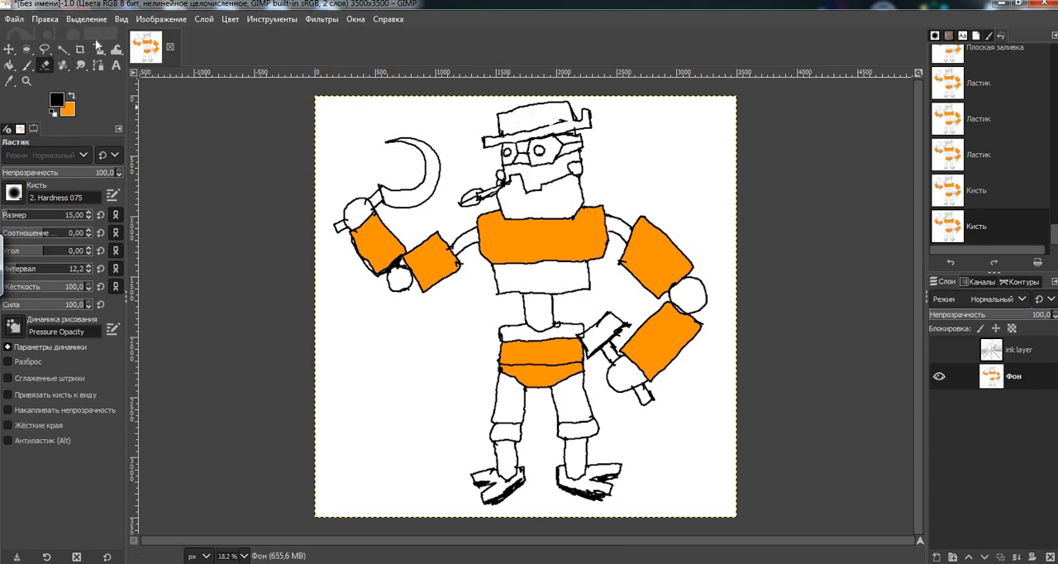
Step: Undo a test erase, swap orange to foreground and set the background colour to white
left_click(594, 329)
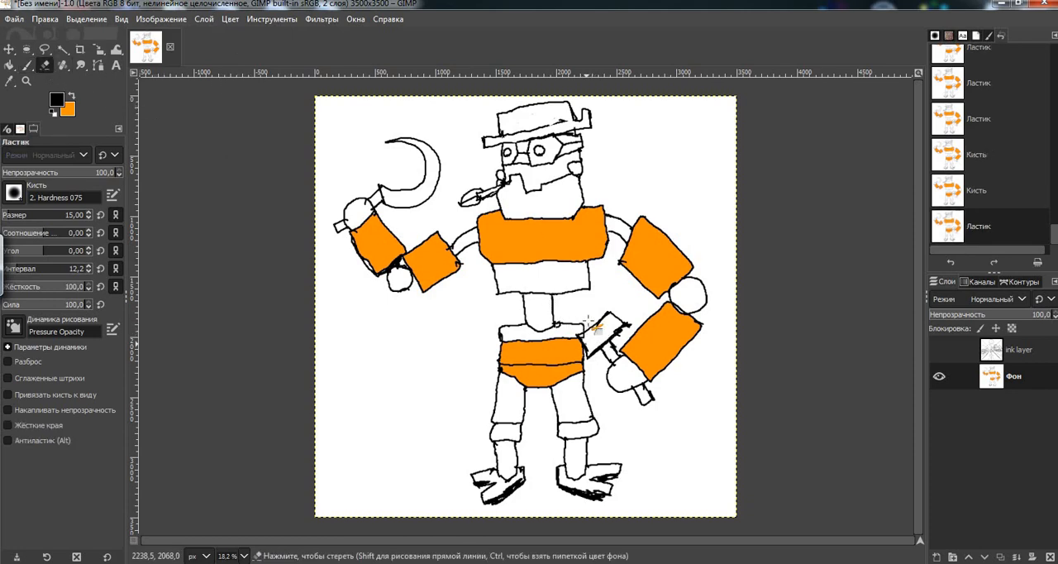
left_click(58, 17)
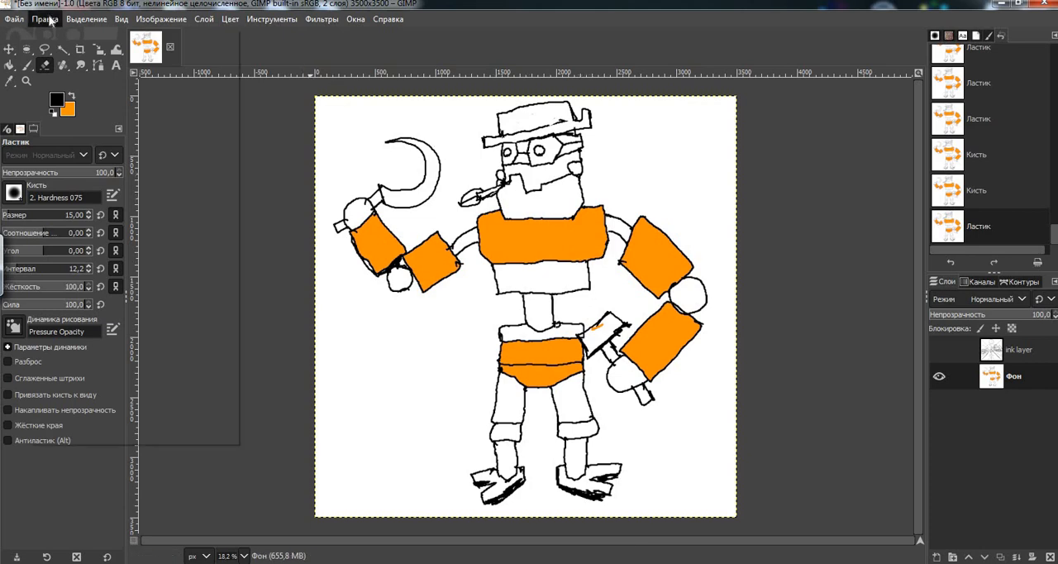
key("Escape")
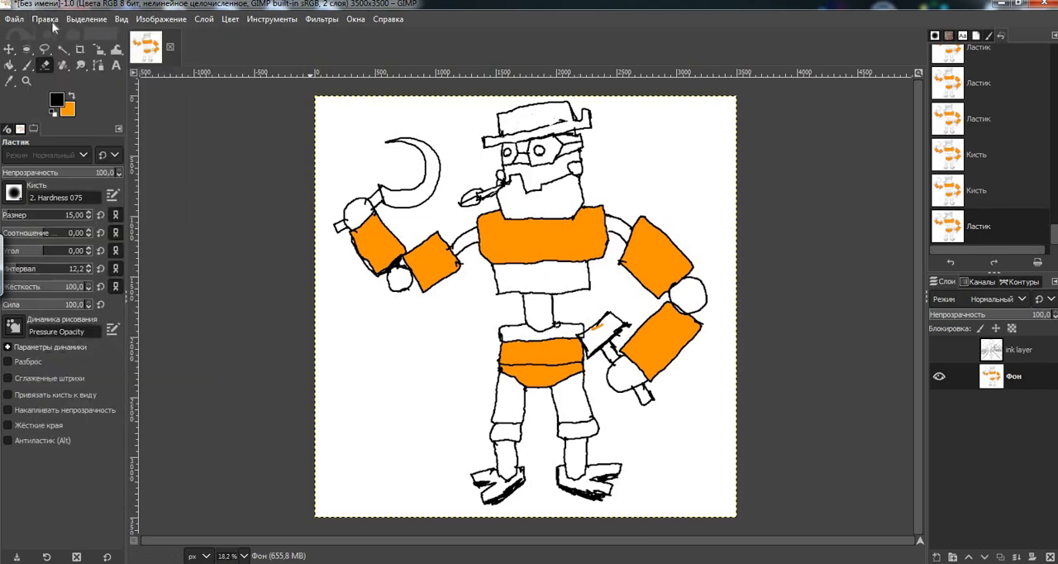
left_click(52, 20)
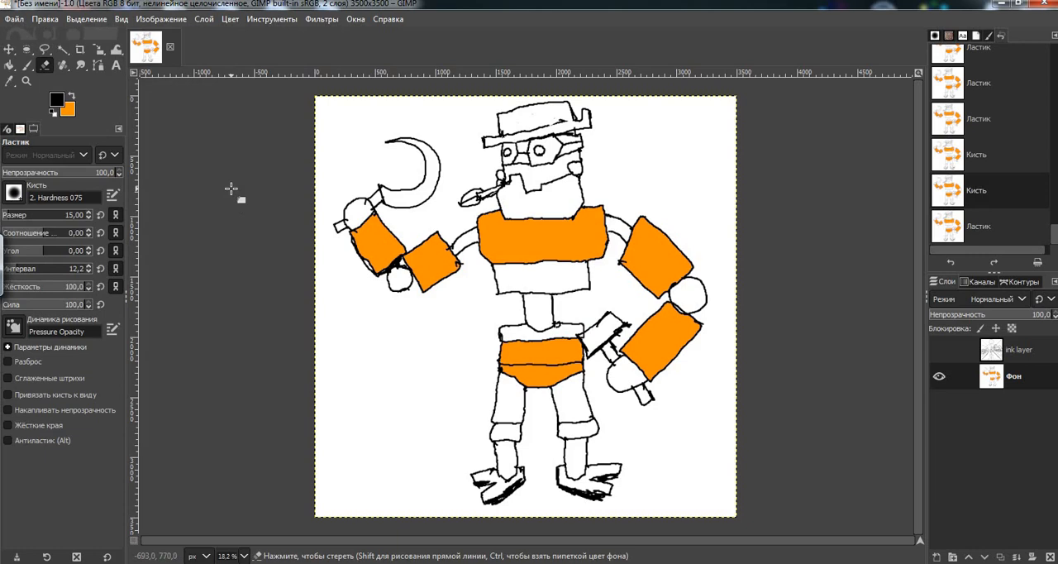
left_click(73, 97)
left_click(69, 109)
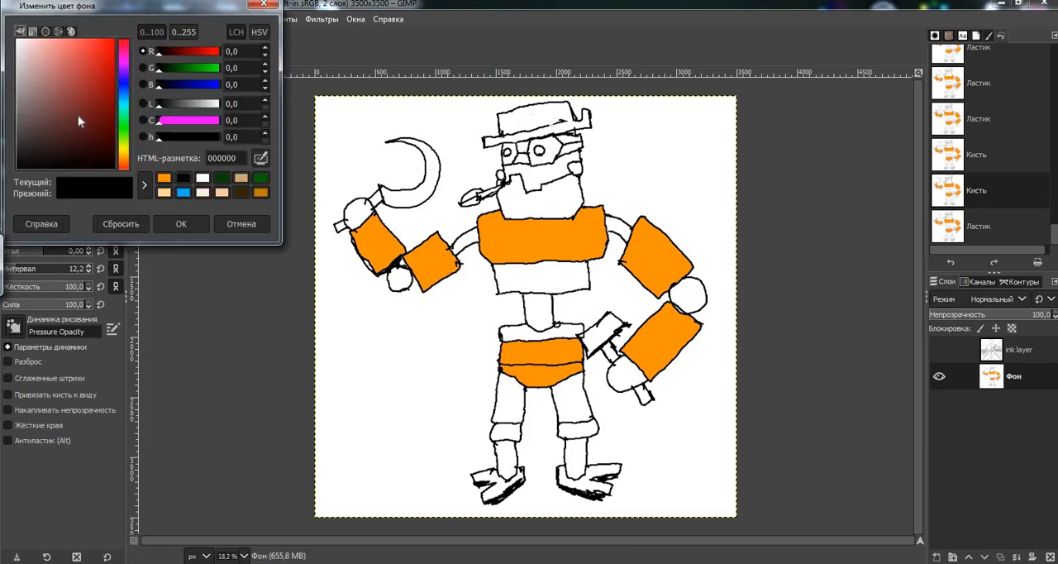
left_click_drag(78, 115, 15, 25)
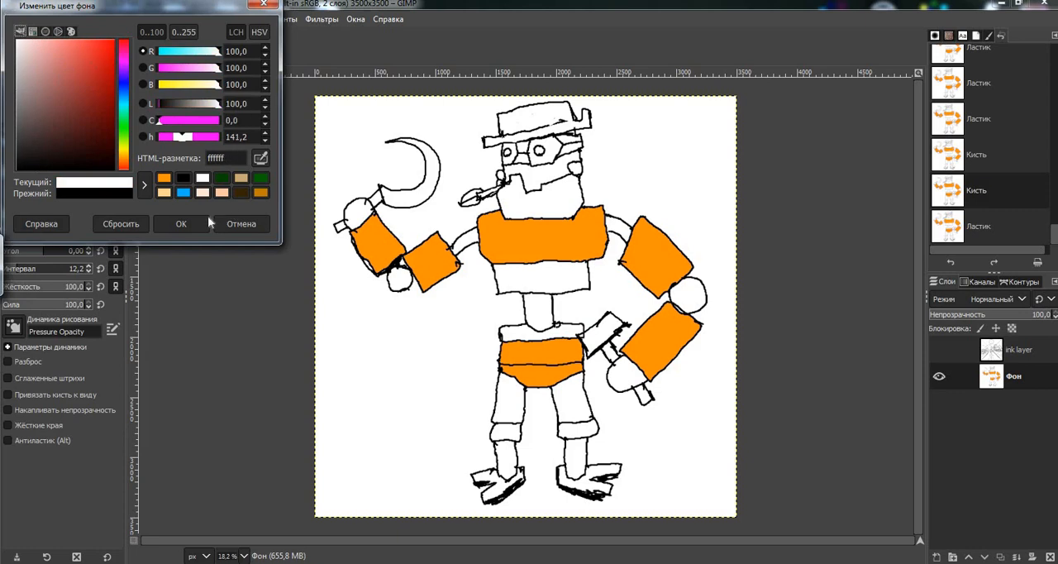
left_click(183, 227)
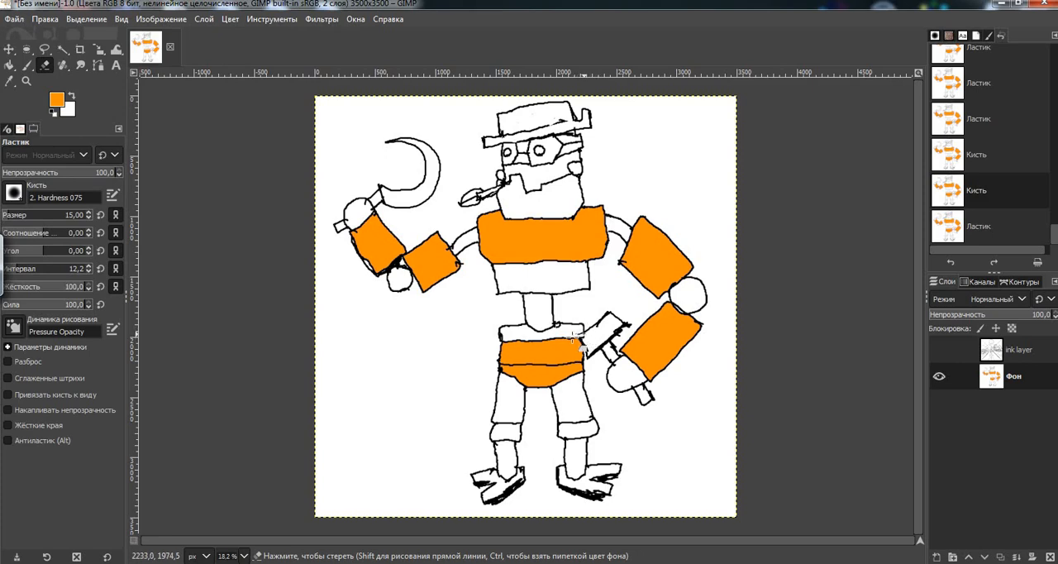
Step: Redo and undo the erase and an orange test dab near the hand, leaving the drawing unchanged
key("ctrl+y")
left_click(55, 20)
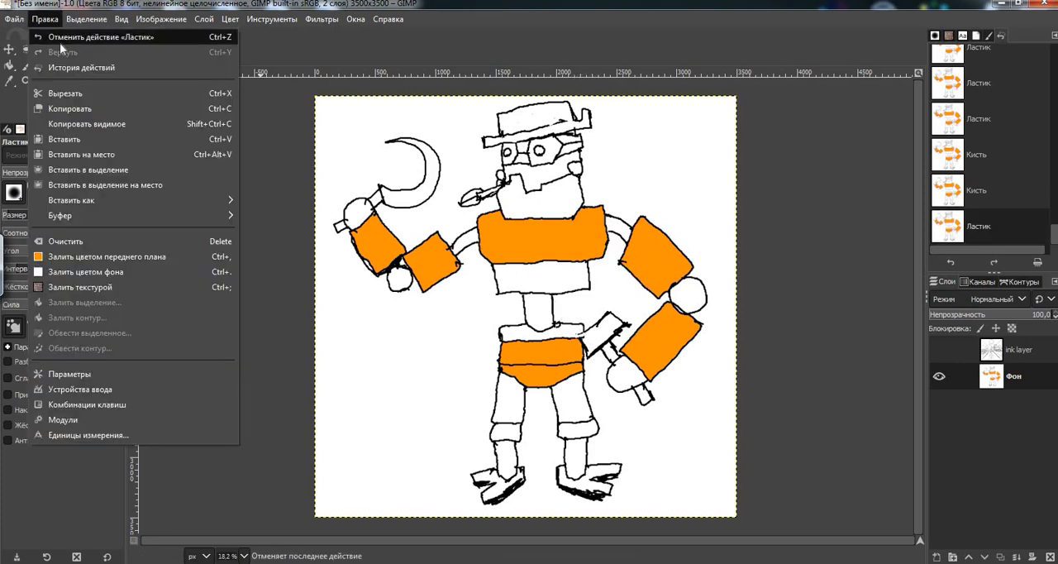
left_click(56, 37)
left_click(26, 64)
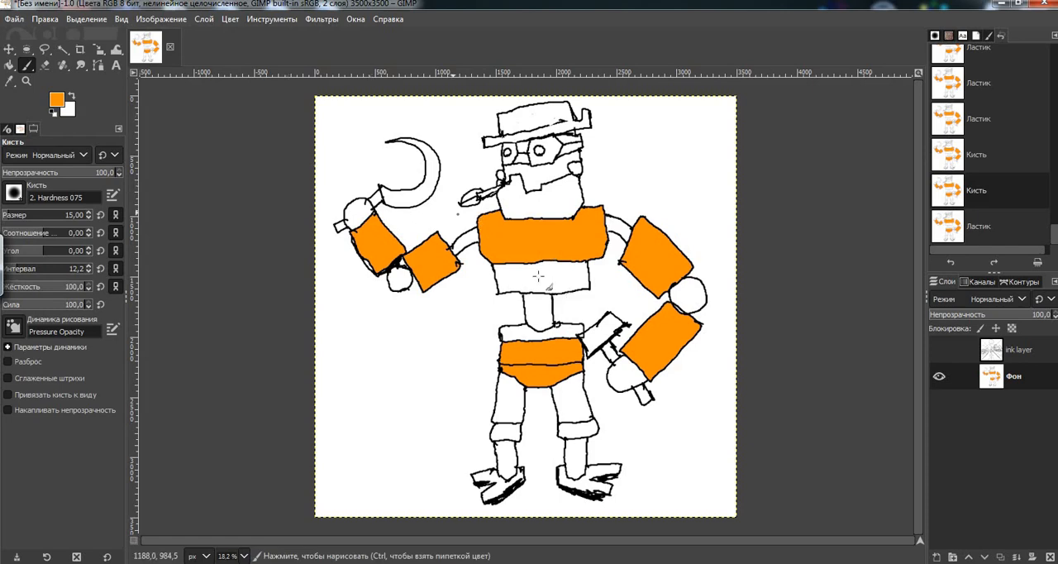
left_click(593, 329)
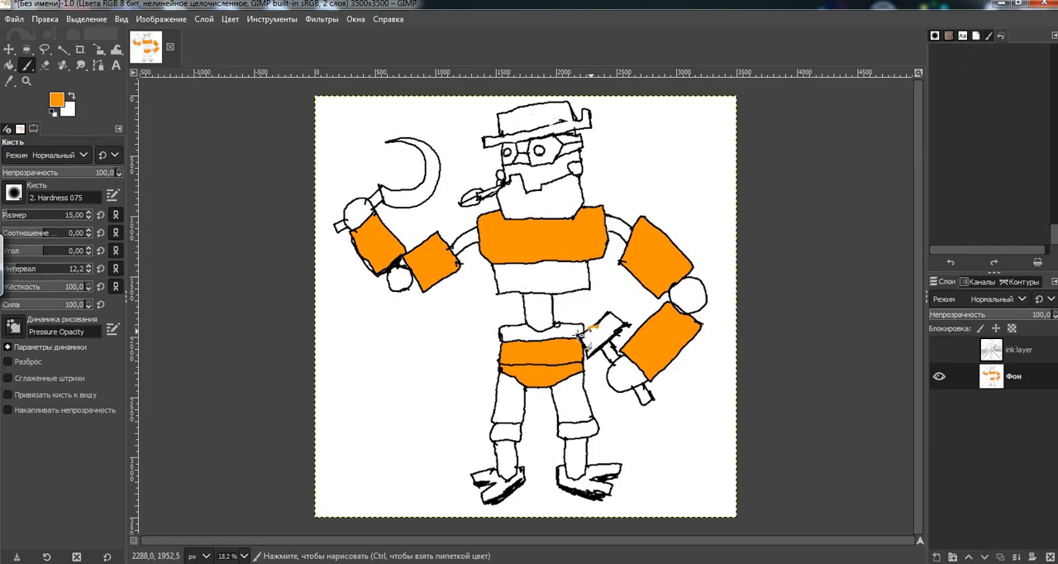
left_click(46, 18)
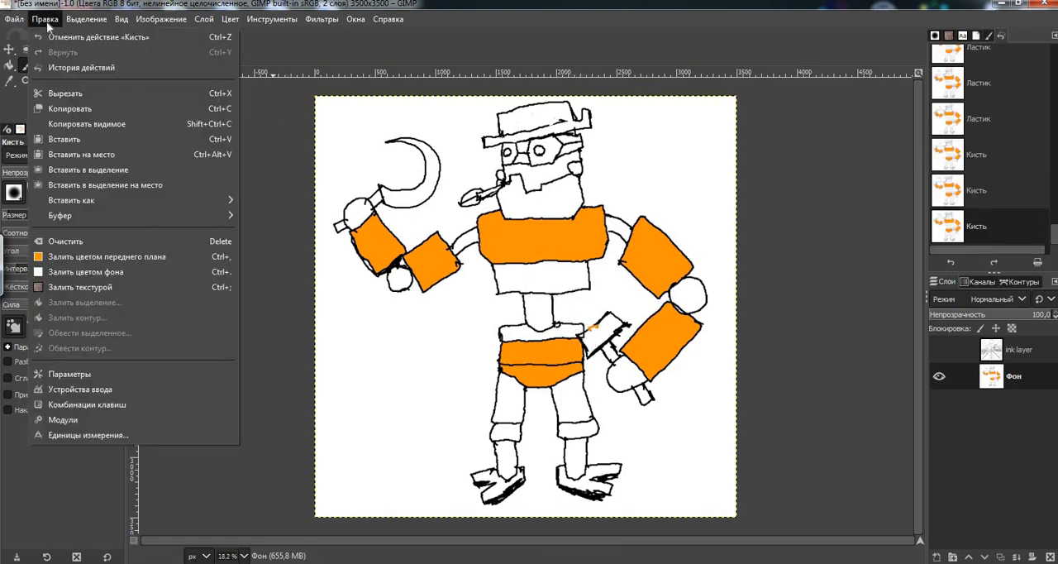
left_click(50, 33)
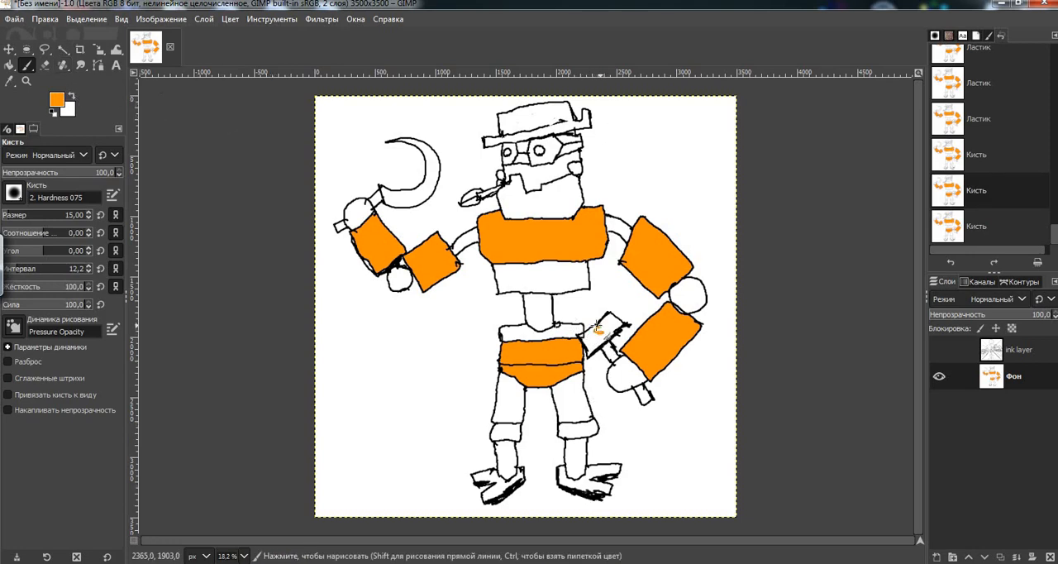
Step: Undo the last stroke and erase the stray marks around the axe by the right hand
left_click(44, 18)
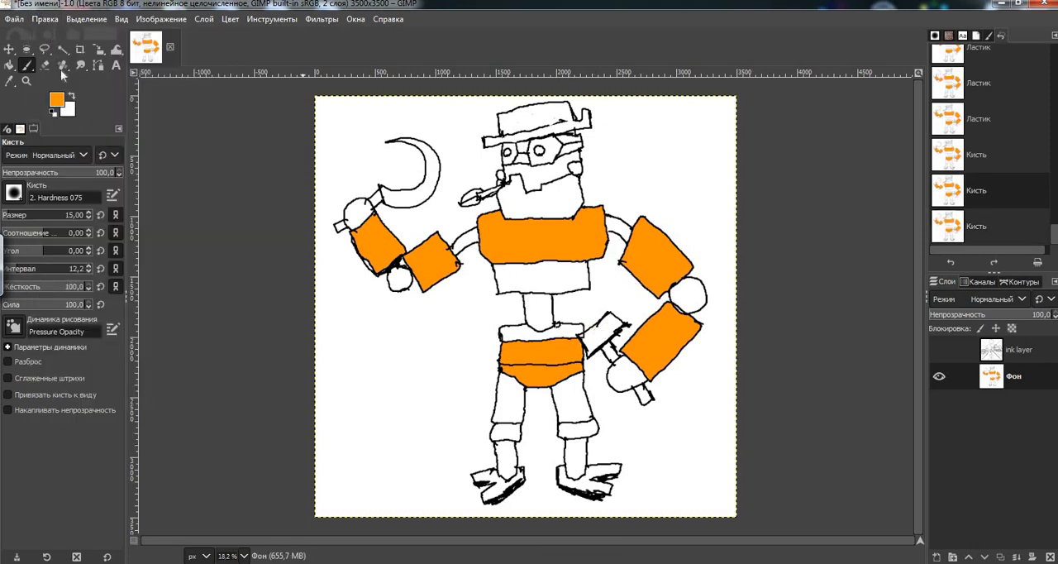
left_click(44, 65)
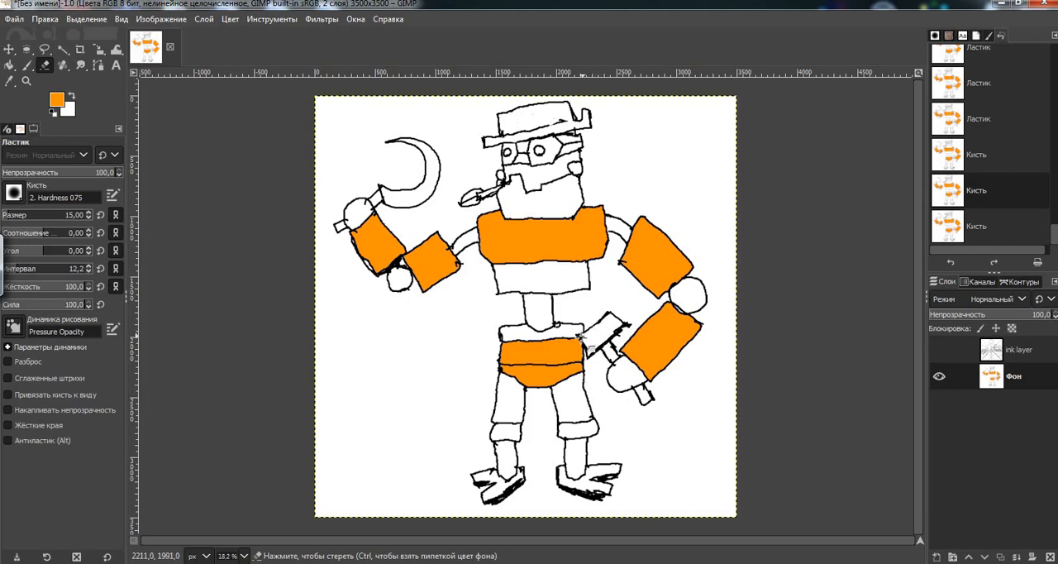
left_click_drag(581, 337, 618, 376)
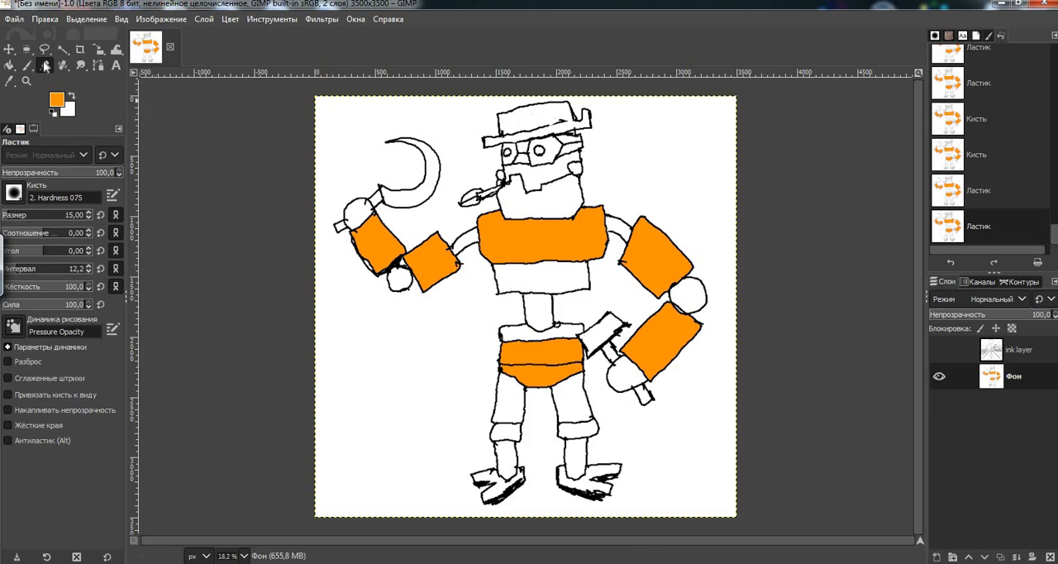
left_click(10, 65)
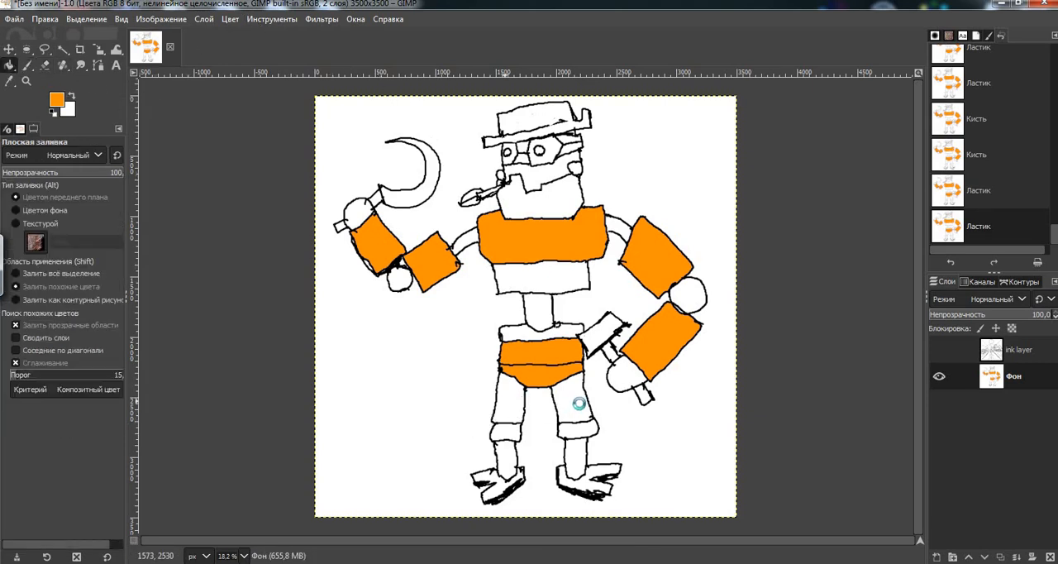
Step: Bucket-fill both upper legs, the beard, the gap between the eyes and two small areas with orange
left_click(509, 396)
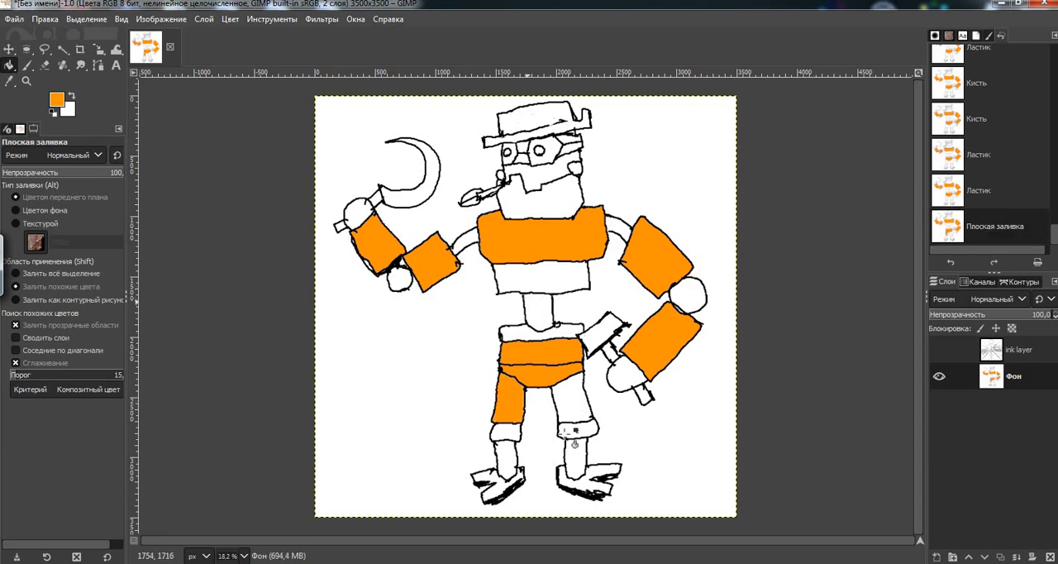
left_click(575, 405)
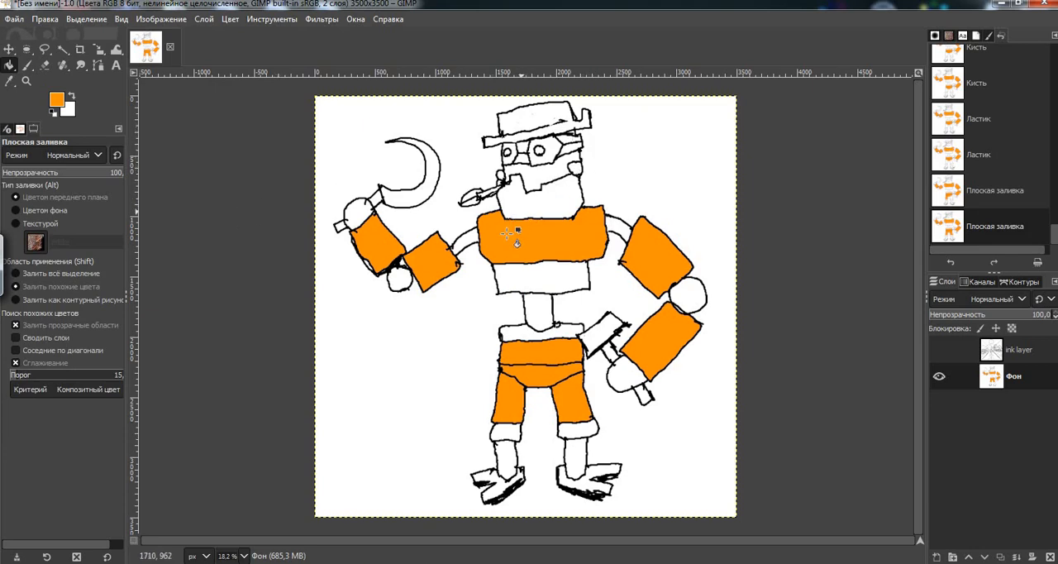
left_click(545, 178)
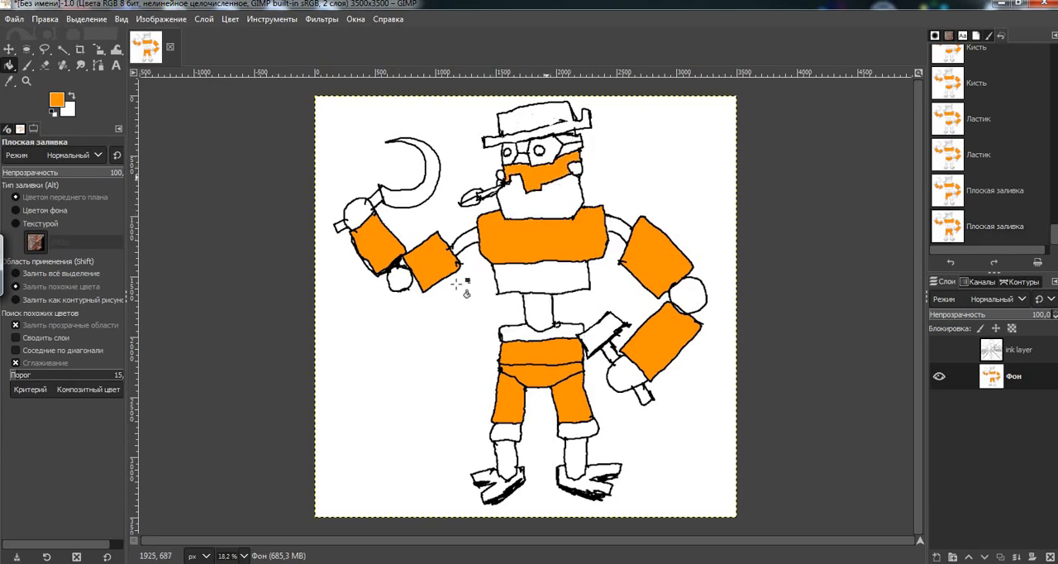
left_click(456, 284)
left_click(521, 148)
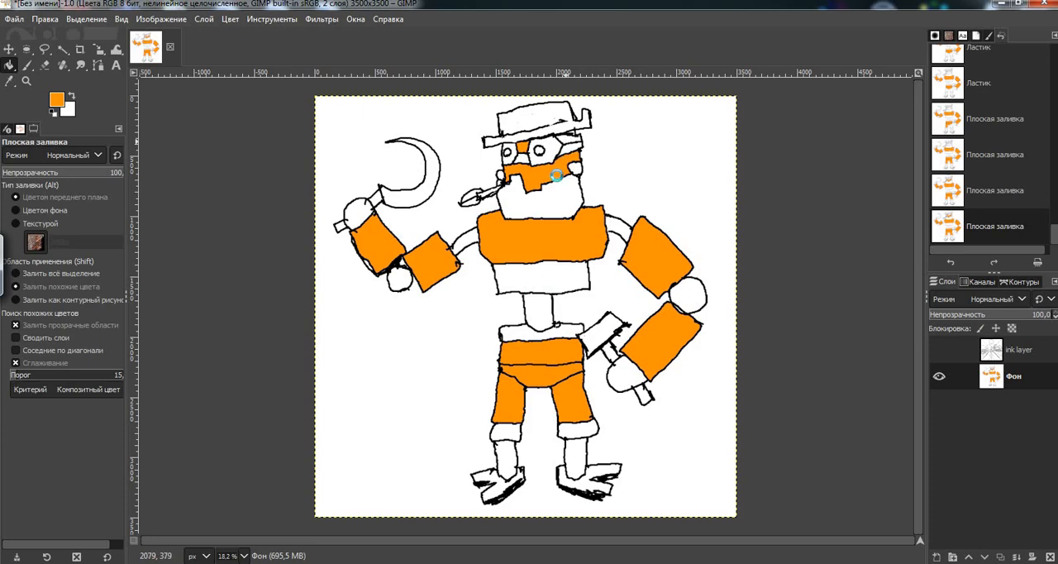
left_click(530, 216)
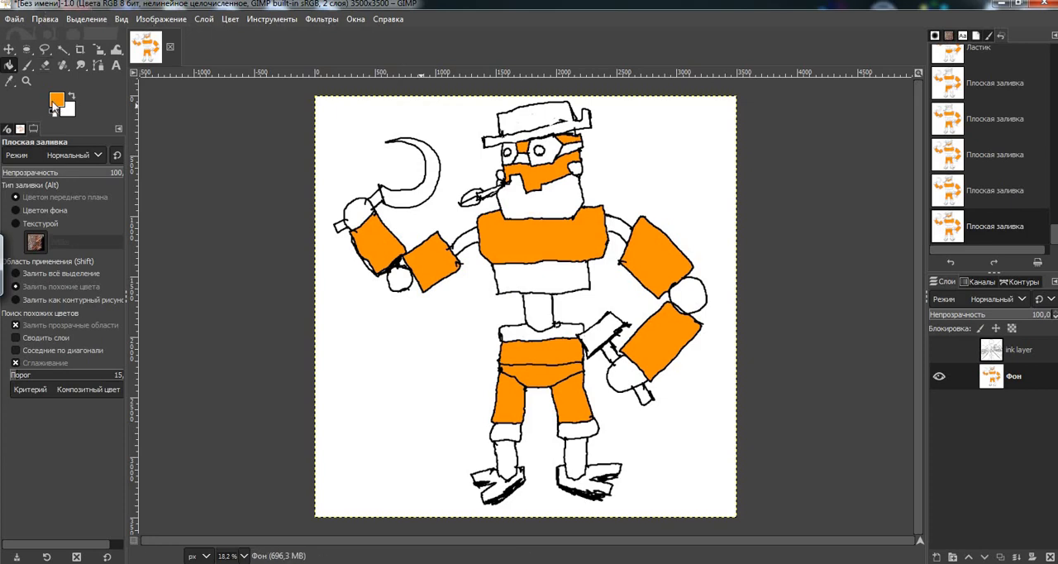
left_click(54, 105)
Step: Set the paint colour to black, try a black fill on the hat and undo it
left_click_drag(54, 98, 2, 202)
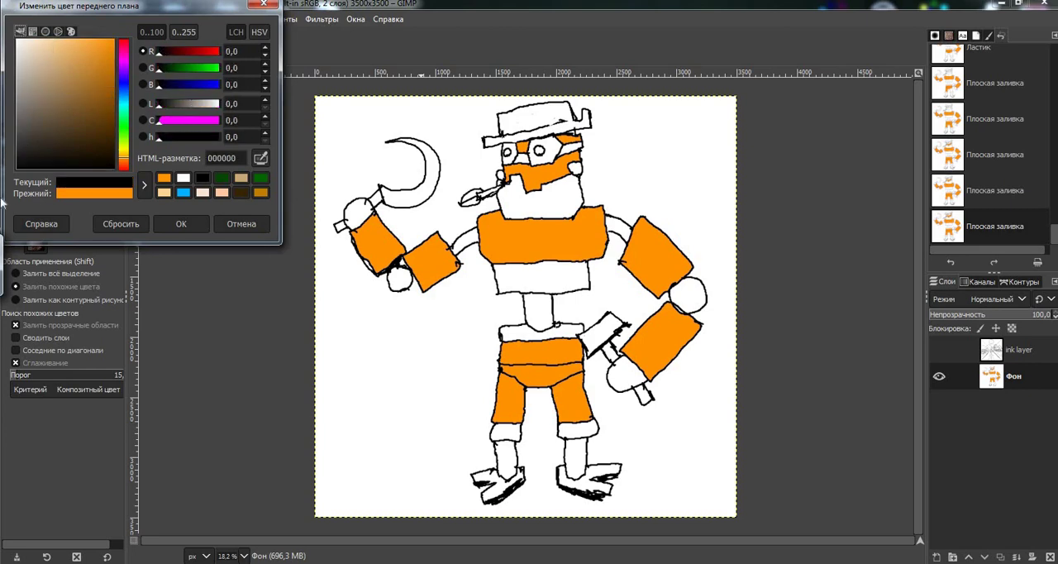
left_click(181, 223)
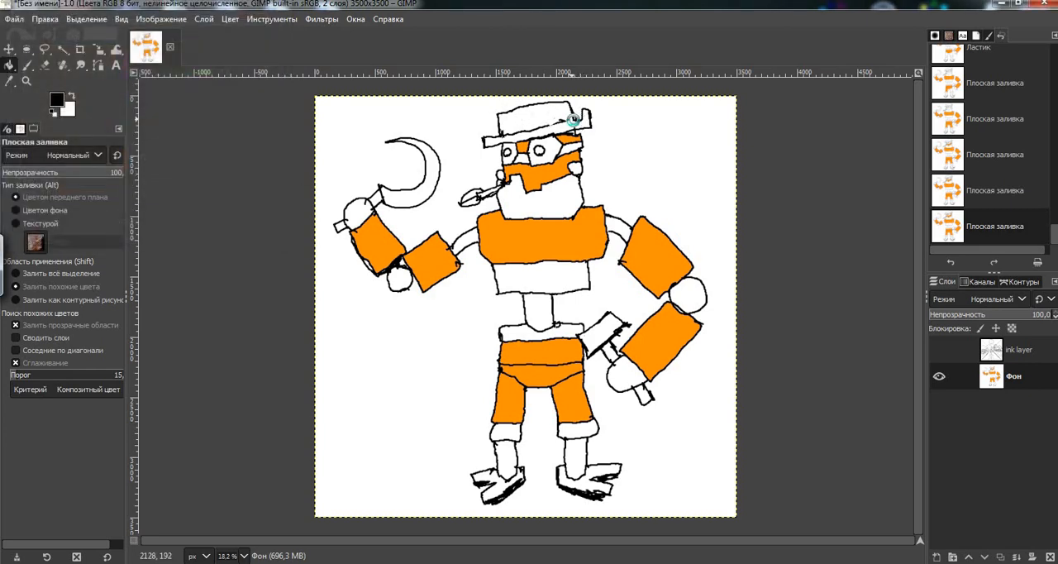
left_click(514, 139)
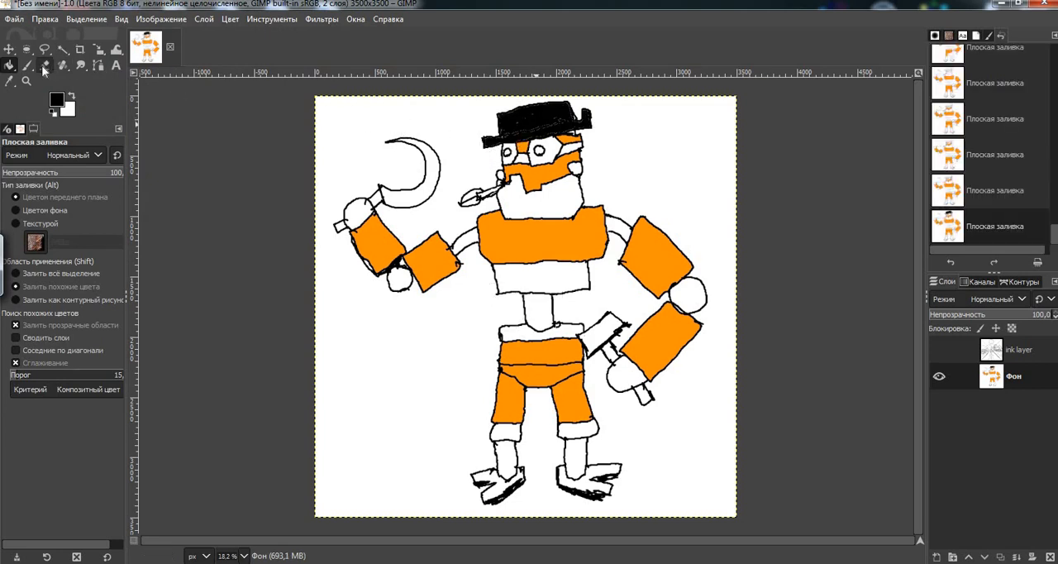
left_click(45, 19)
left_click(54, 38)
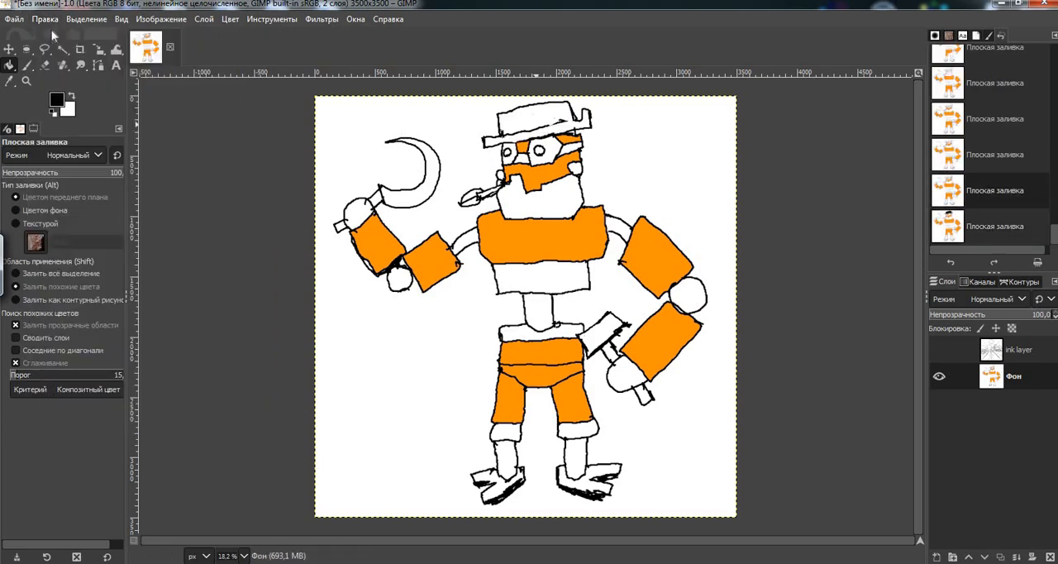
Step: Add two small black brush marks, then choose dark grey (555555) as the paint colour
left_click(27, 65)
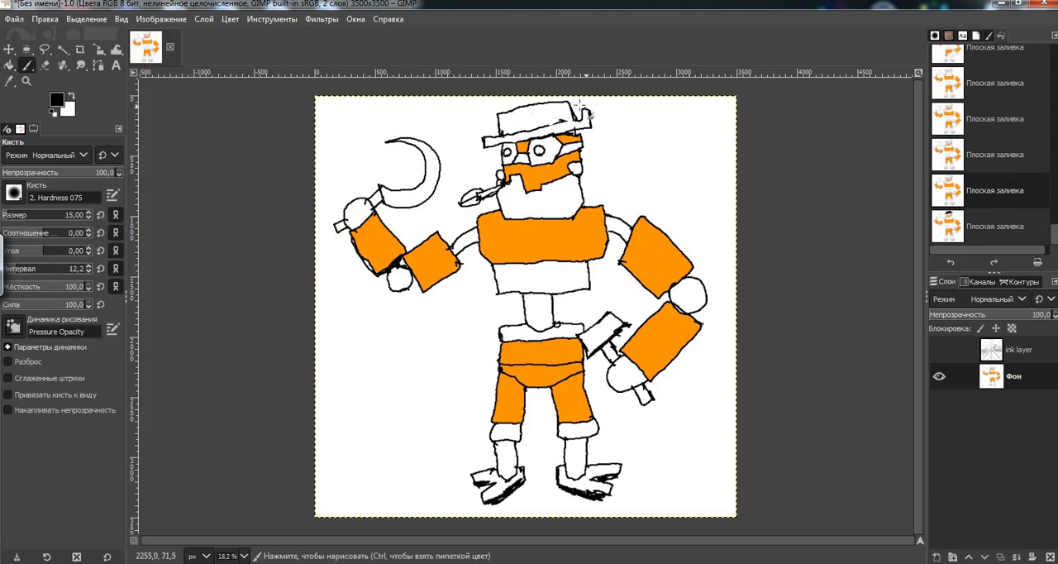
left_click(538, 129)
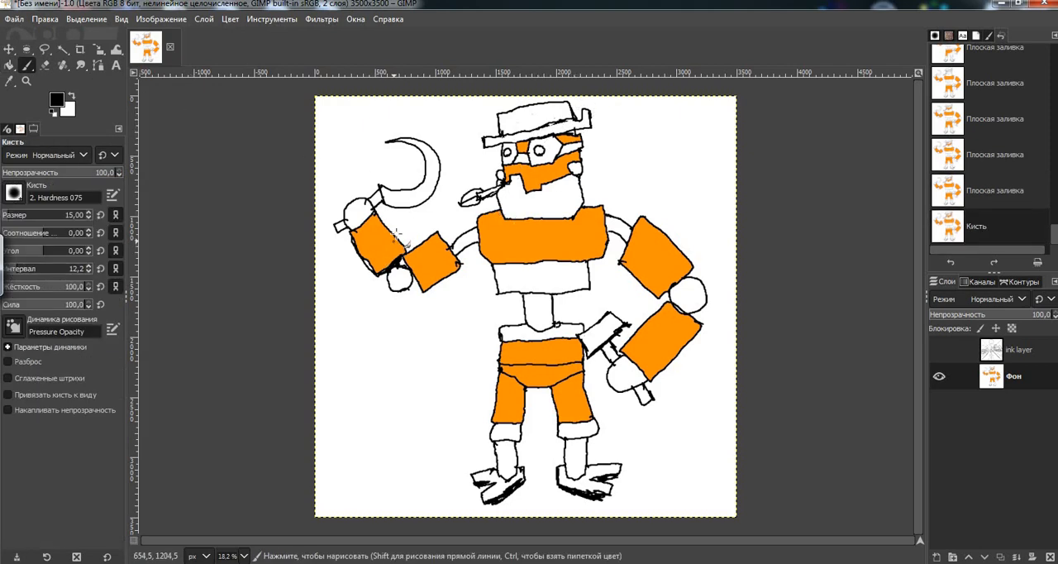
left_click(334, 277)
left_click(58, 99)
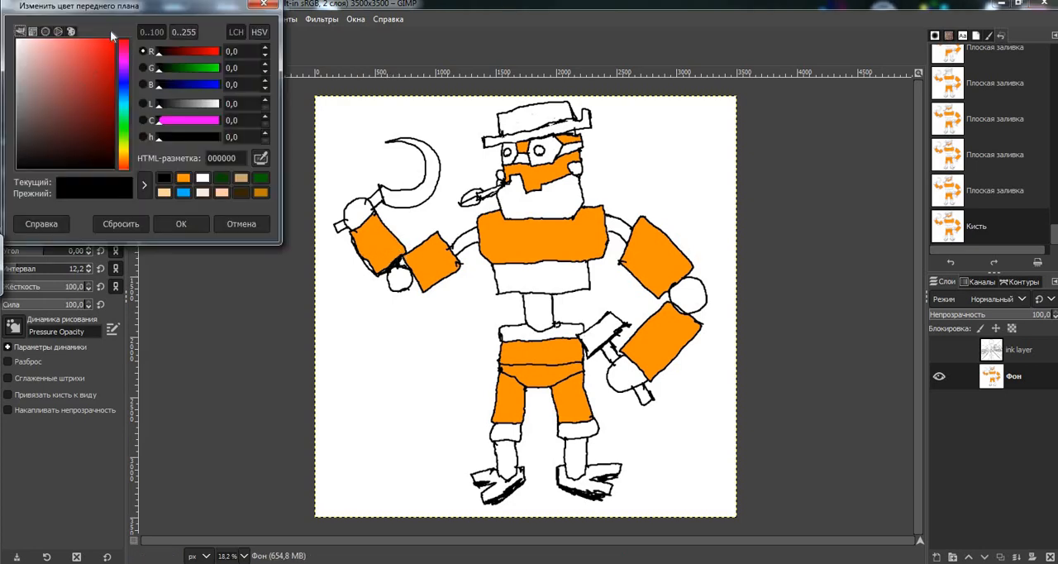
left_click_drag(73, 129, 4, 126)
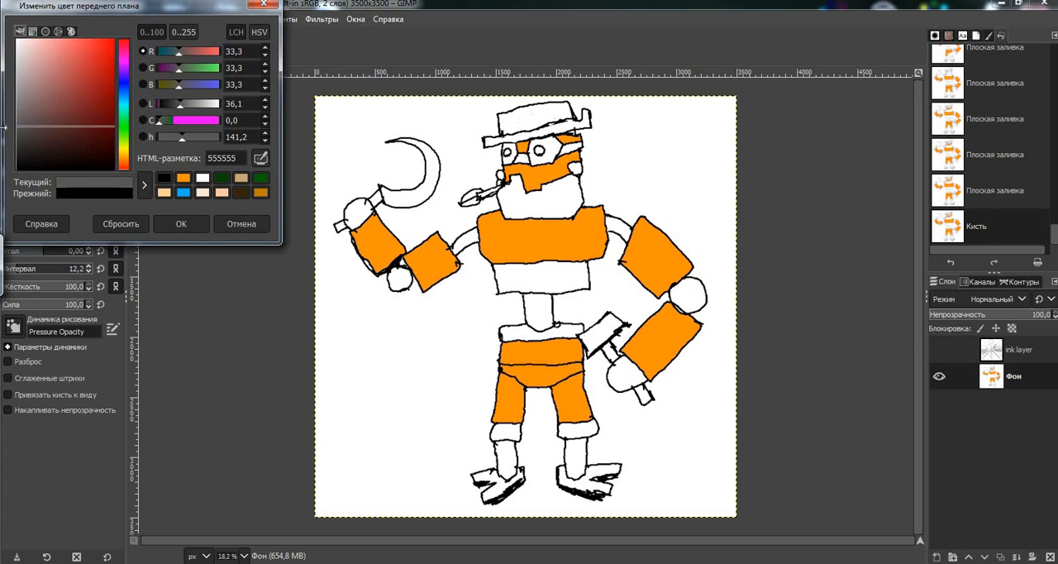
left_click(181, 224)
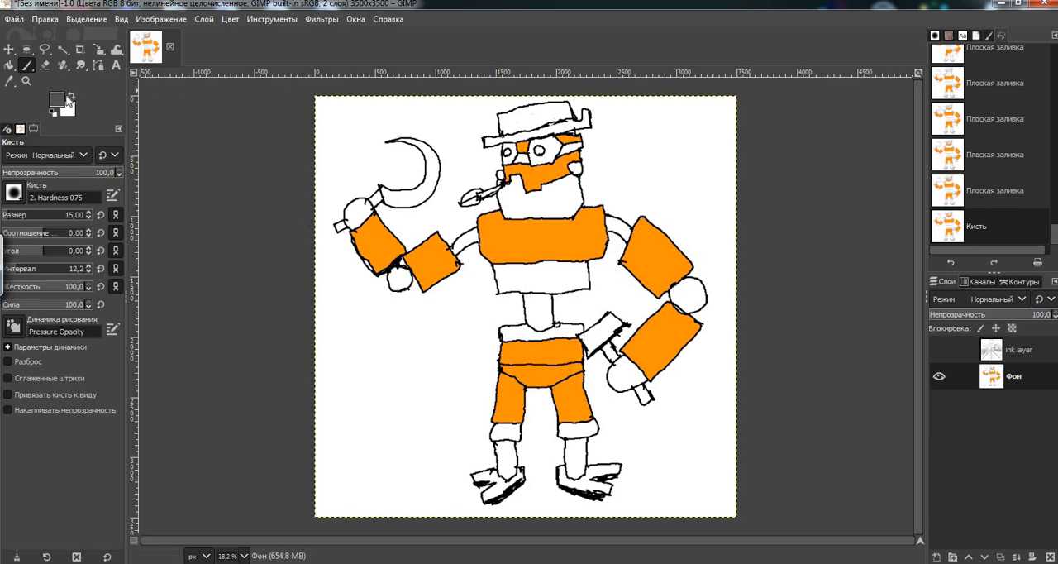
Step: Set the foreground colour to dark brown 361900 in the colour dialog
left_click(57, 101)
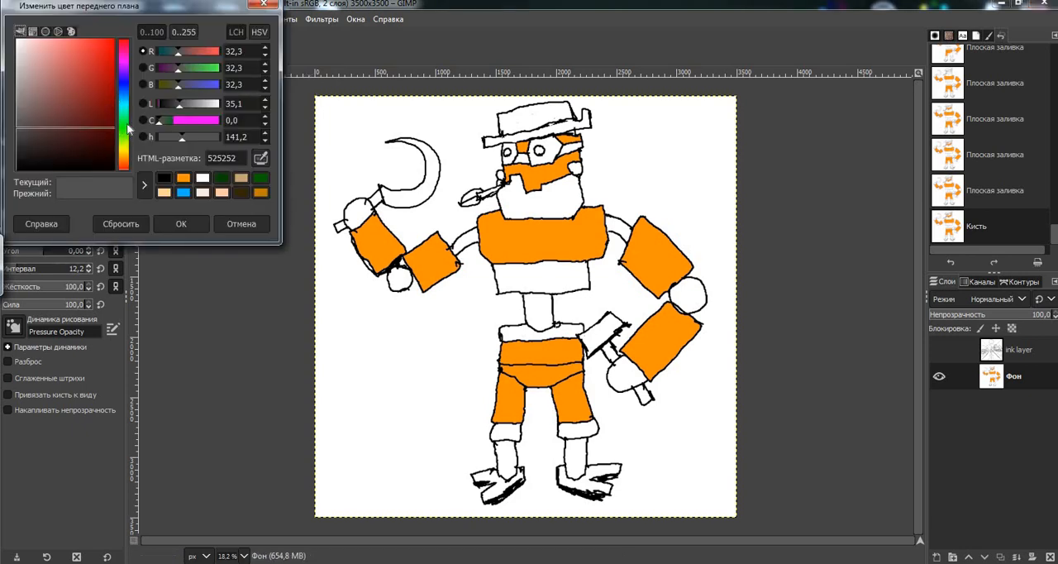
left_click(126, 166)
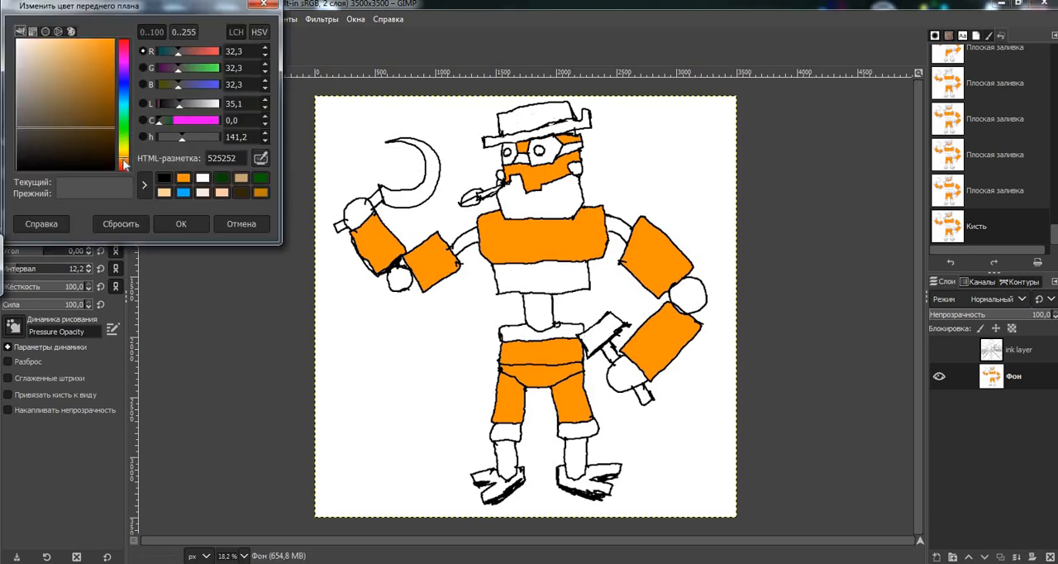
left_click_drag(122, 162, 126, 165)
left_click_drag(67, 128, 145, 123)
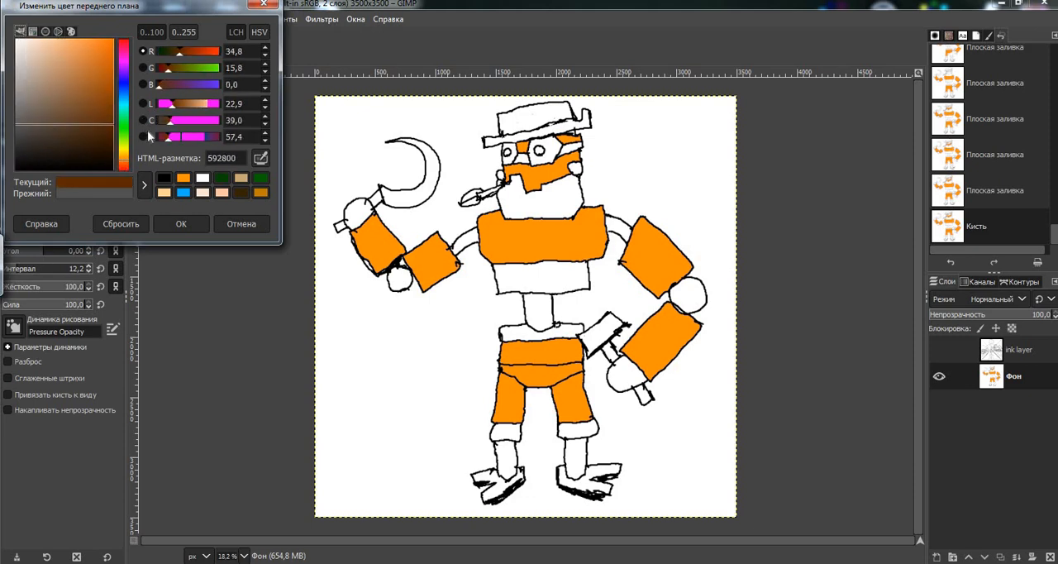
left_click_drag(144, 122, 153, 143)
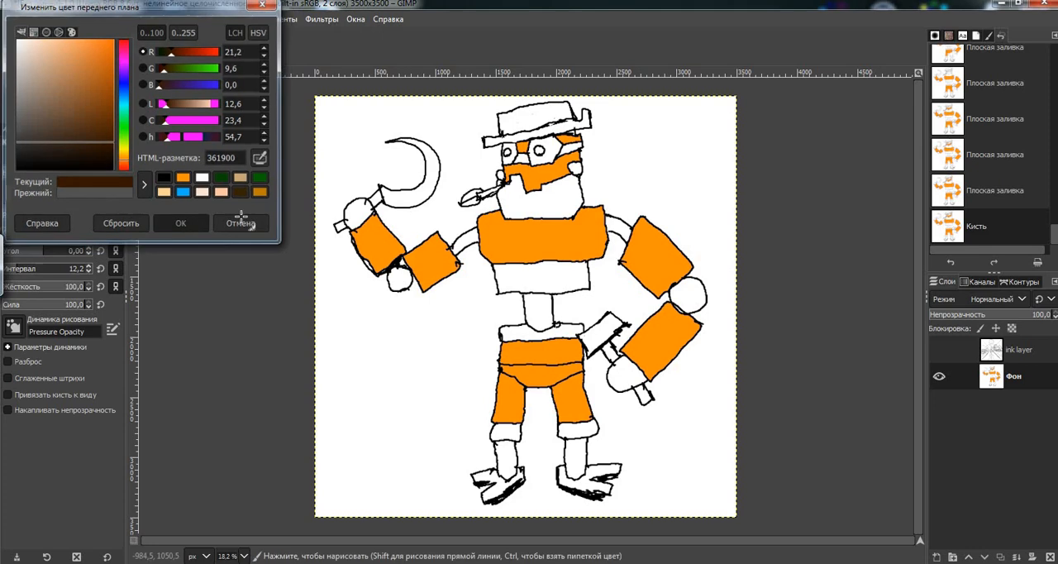
left_click(197, 224)
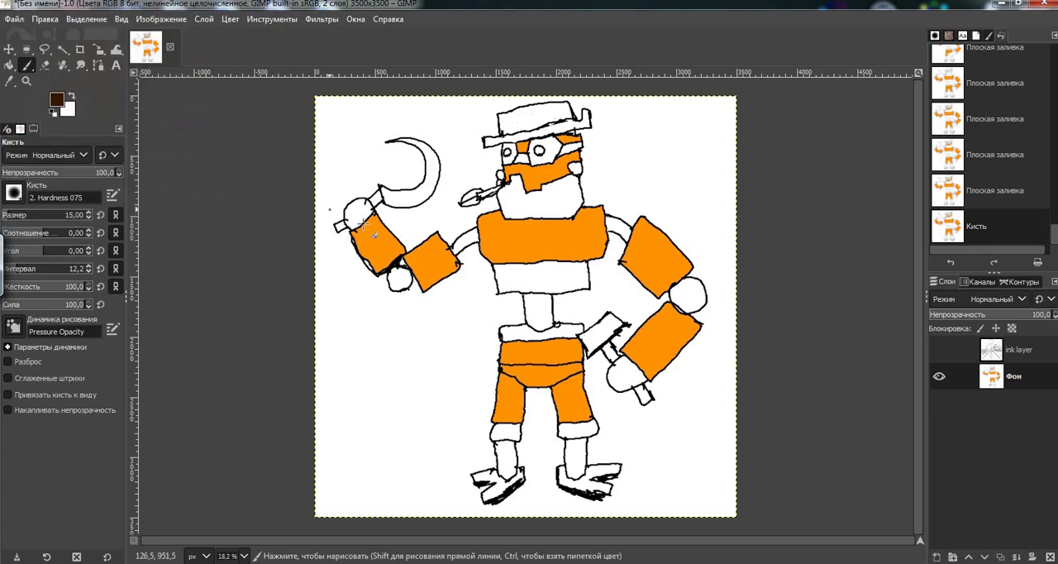
Step: Bucket-fill the sickle handle with the dark brown
left_click(9, 65)
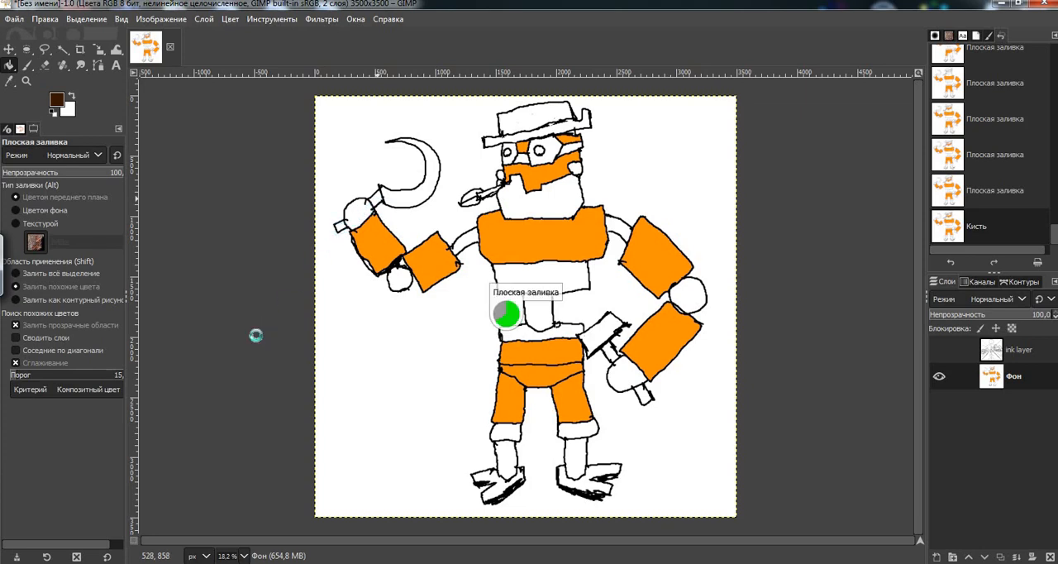
key("ctrl+y")
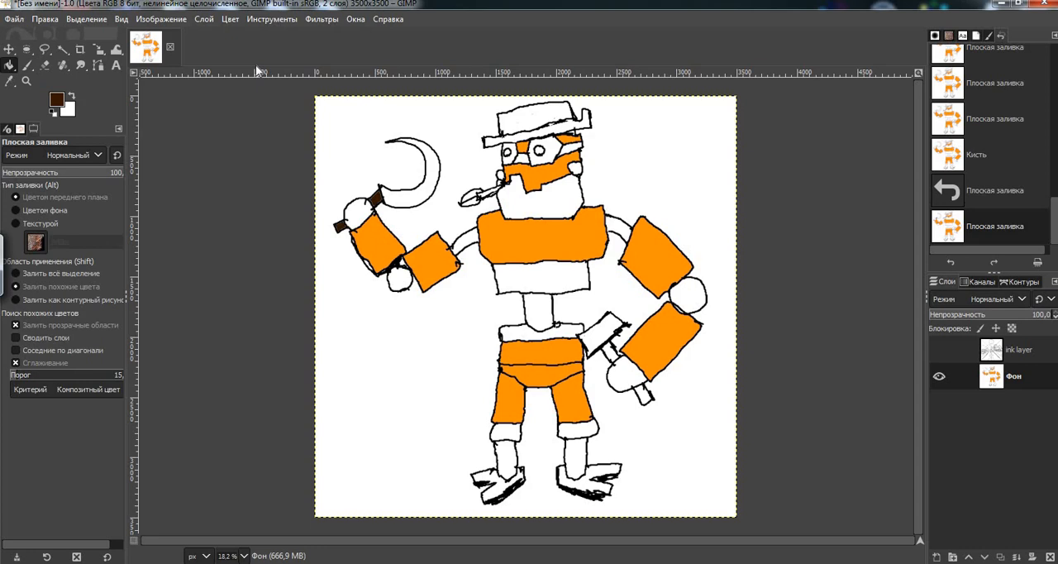
left_click(57, 99)
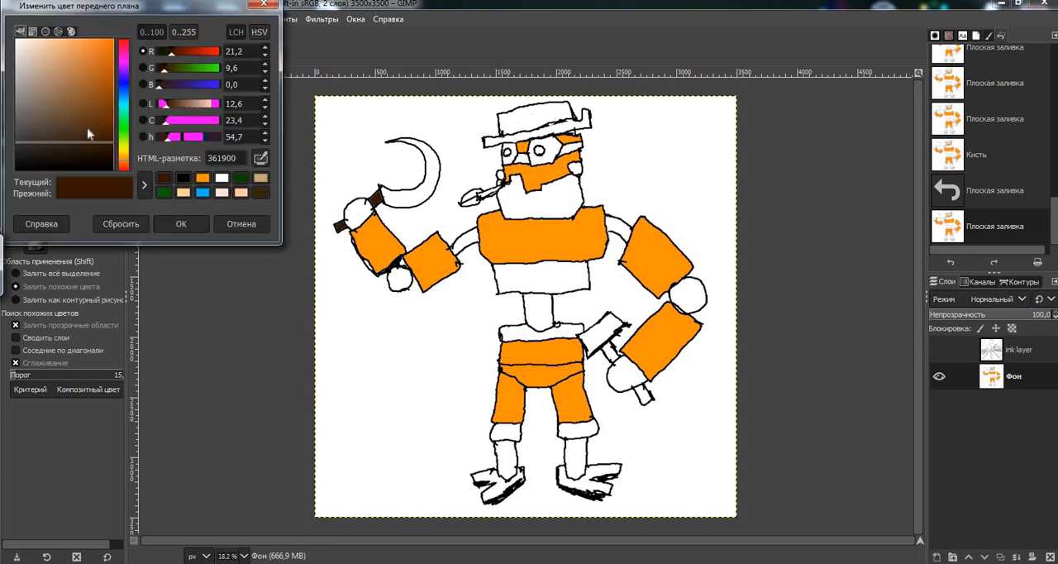
Step: Pick grey 747474 as foreground and bucket-fill the sickle's curved blade
left_click_drag(89, 133, 44, 166)
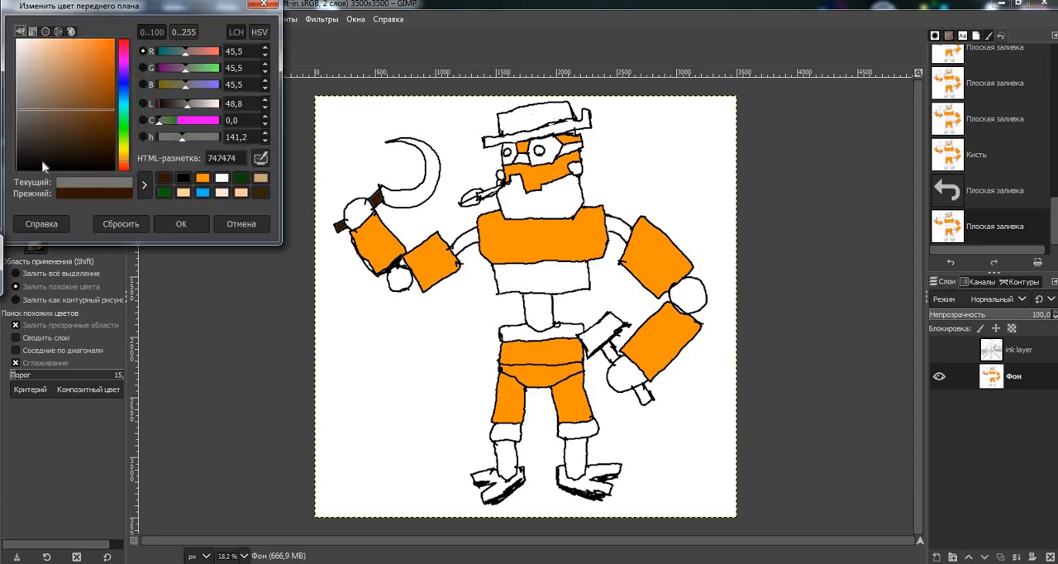
left_click(181, 224)
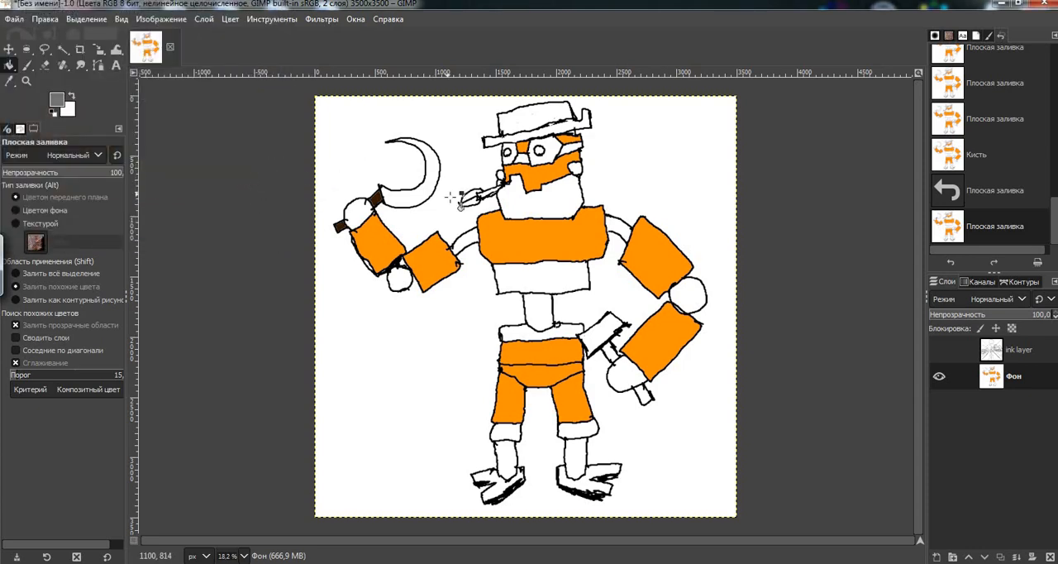
left_click(395, 204)
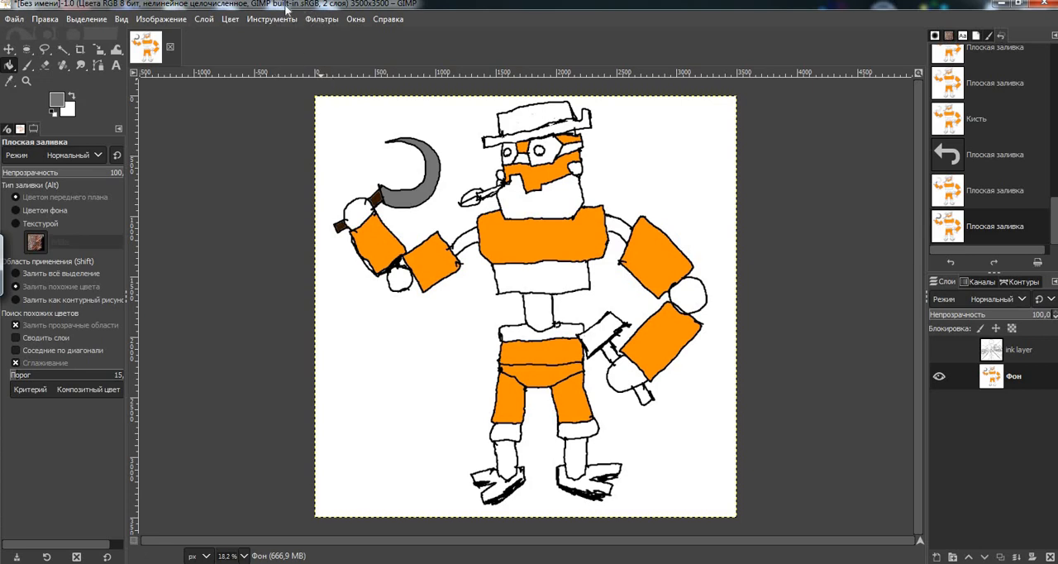
left_click(27, 65)
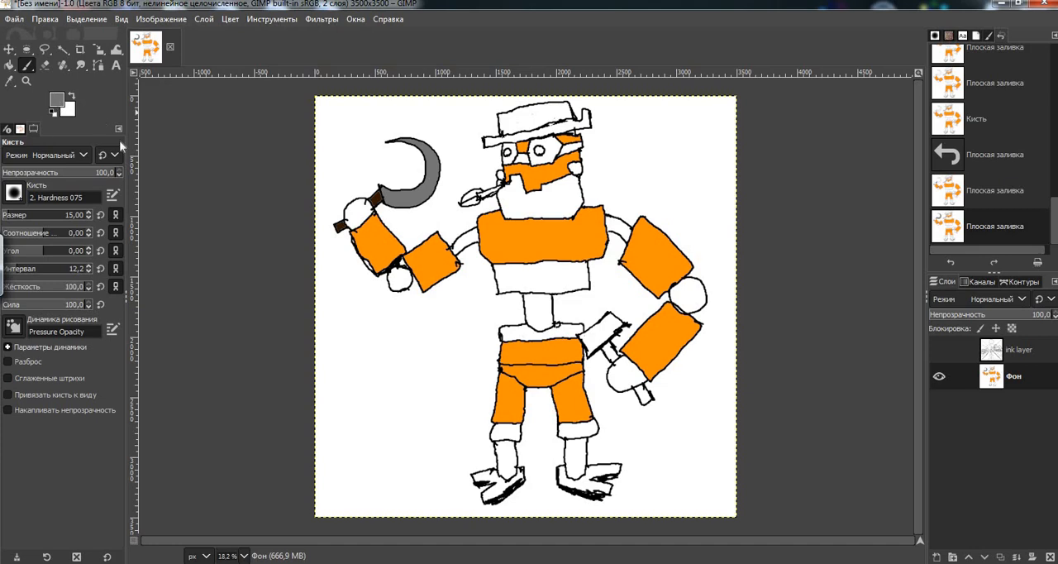
Step: Undo the stray brush stroke and return to the Bucket Fill tool
left_click(540, 272)
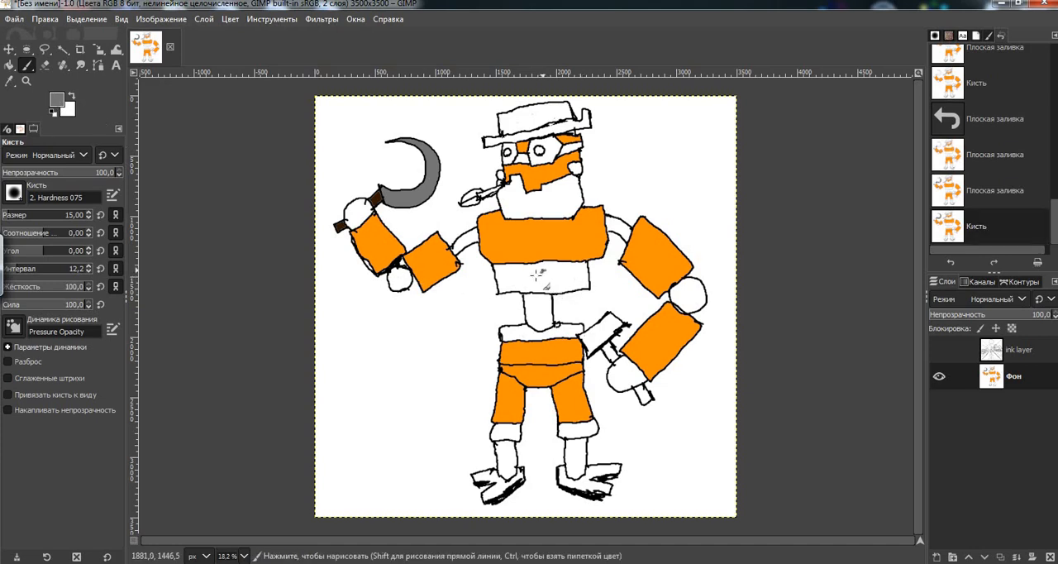
left_click(57, 19)
left_click(33, 33)
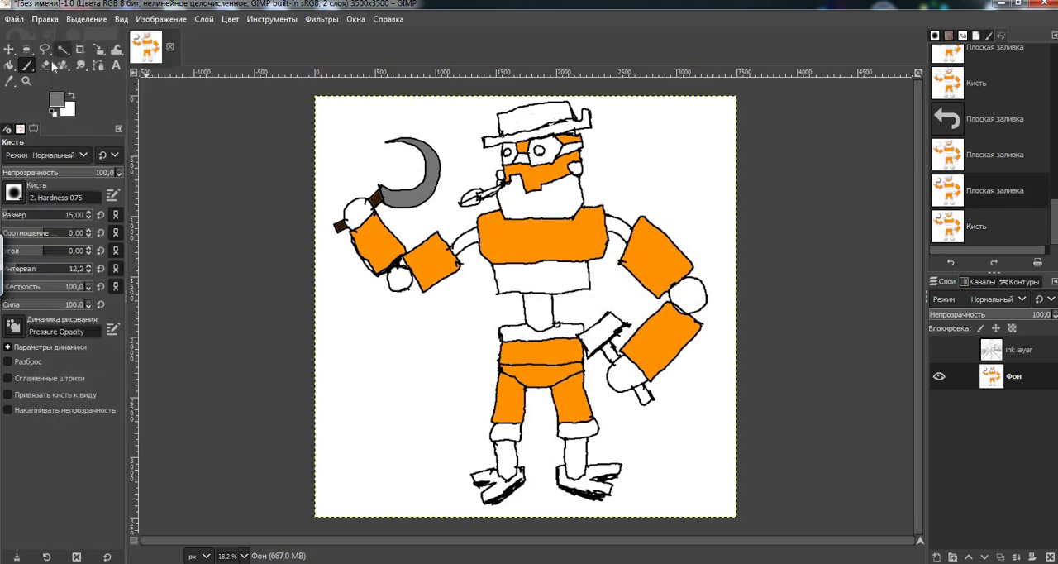
left_click(10, 65)
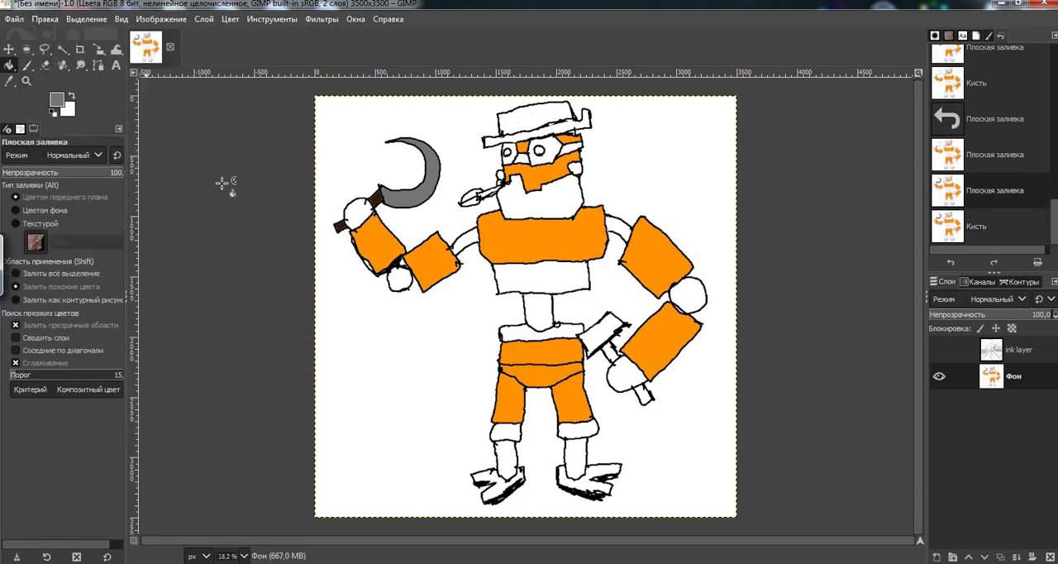
Step: Fill the waist band, both sock cuffs, the right elbow joint and upper arm grey
left_click(513, 285)
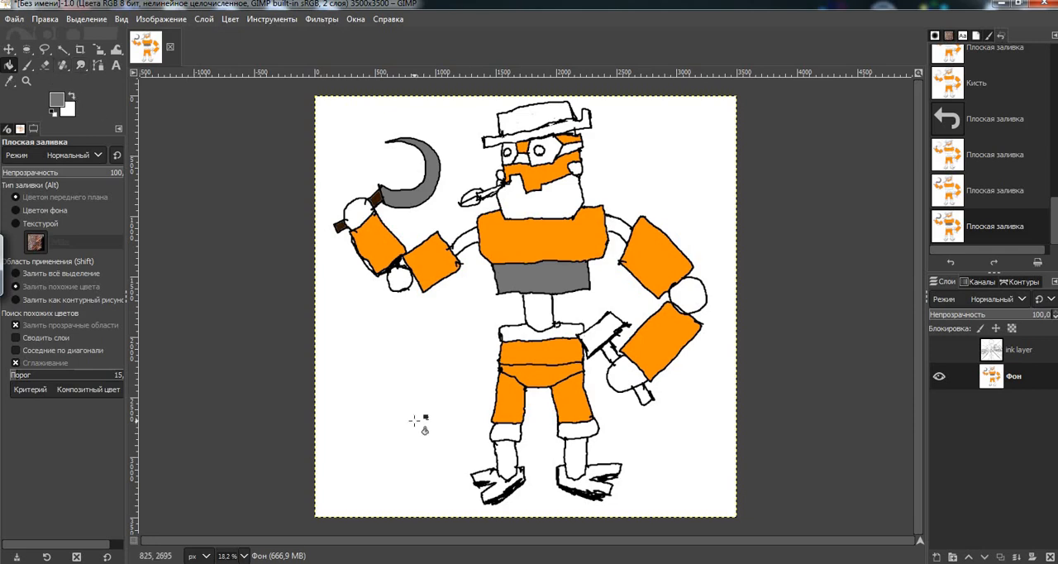
left_click(551, 431)
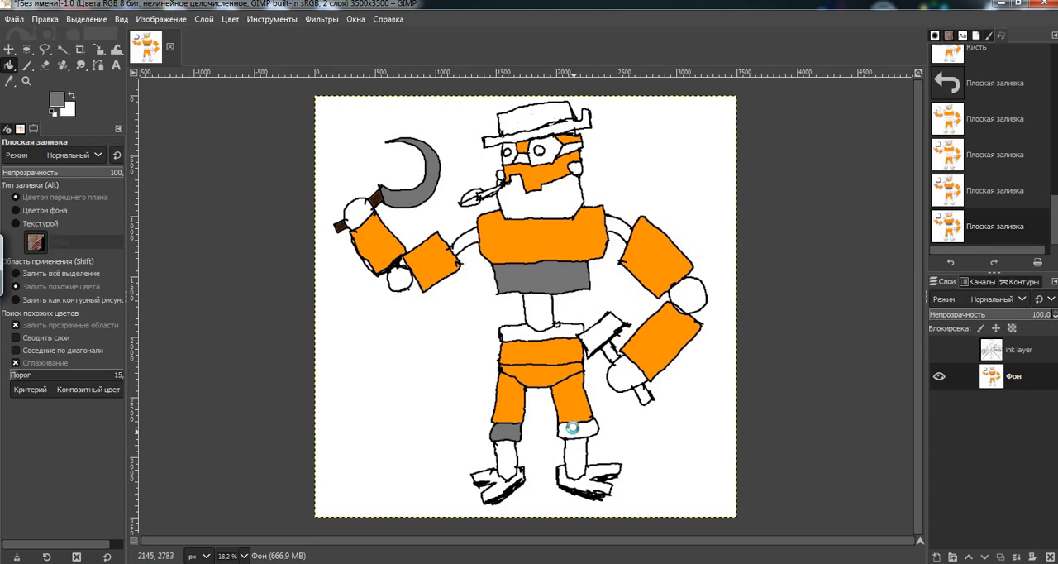
left_click(576, 428)
left_click(688, 295)
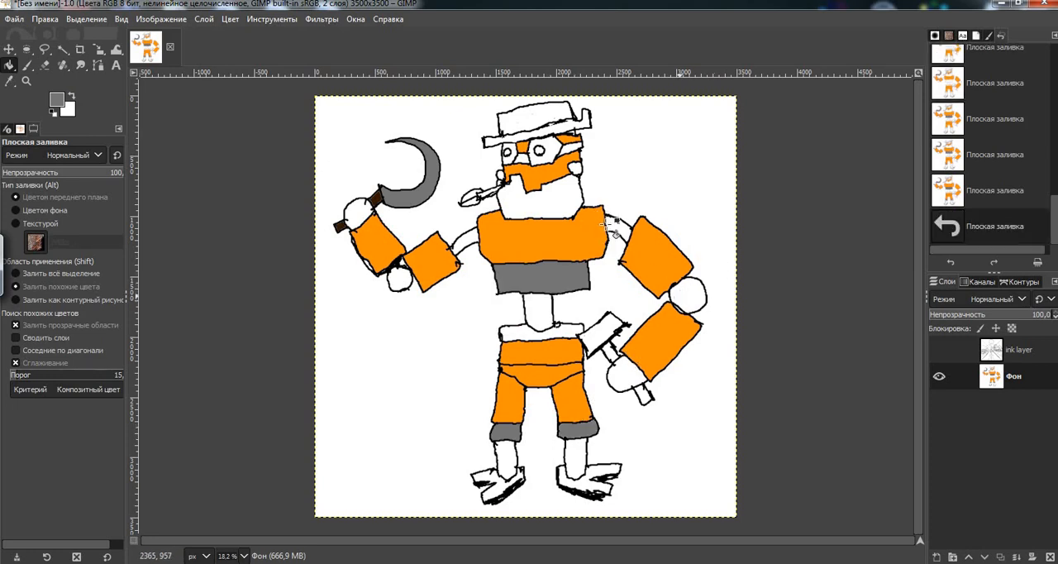
left_click(610, 224)
left_click(459, 240)
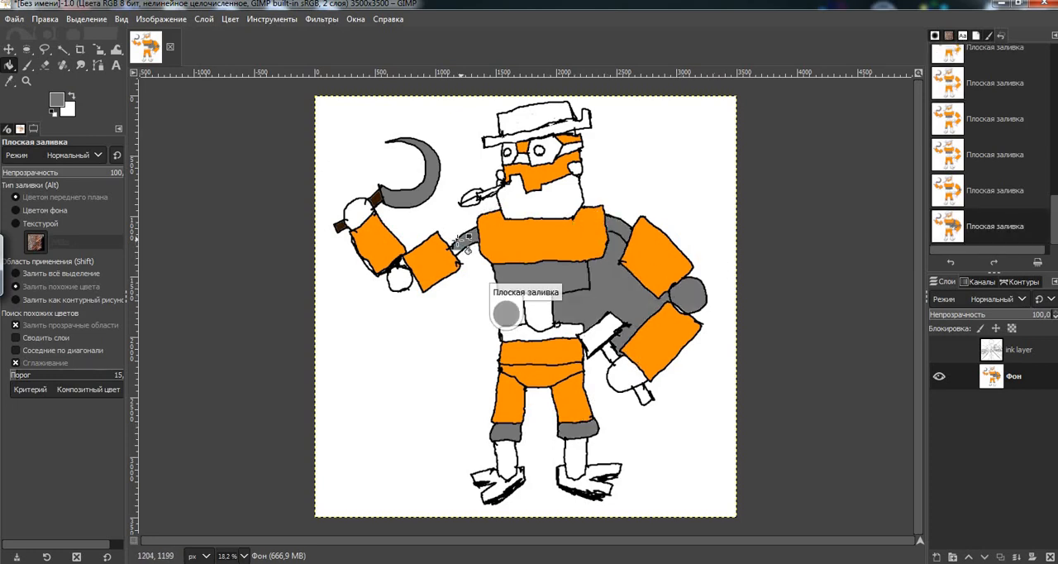
Step: Undo the fills that leaked into the background and the unwanted upper-arm fill
left_click(39, 22)
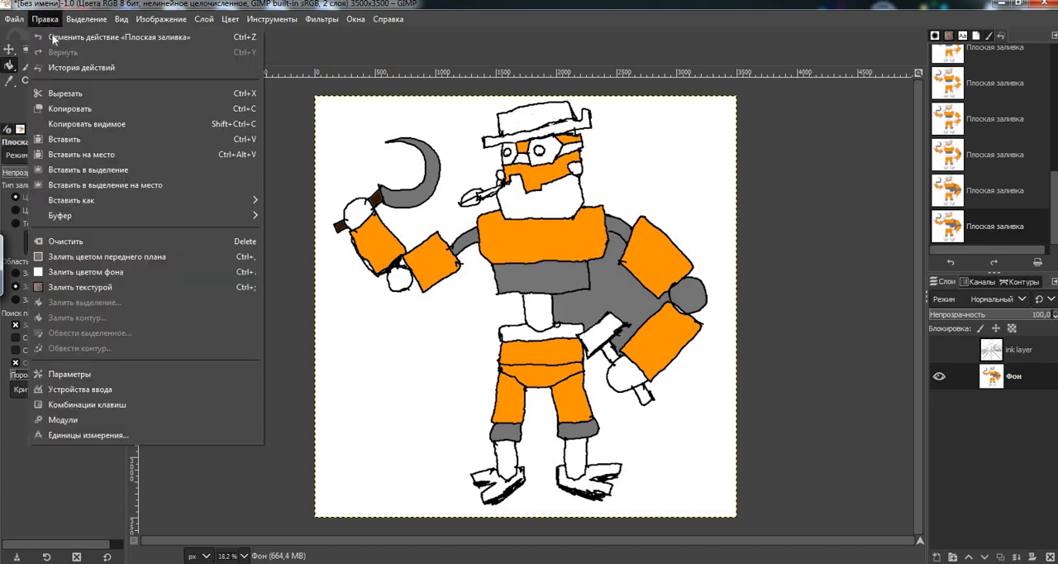
left_click(44, 19)
left_click(58, 34)
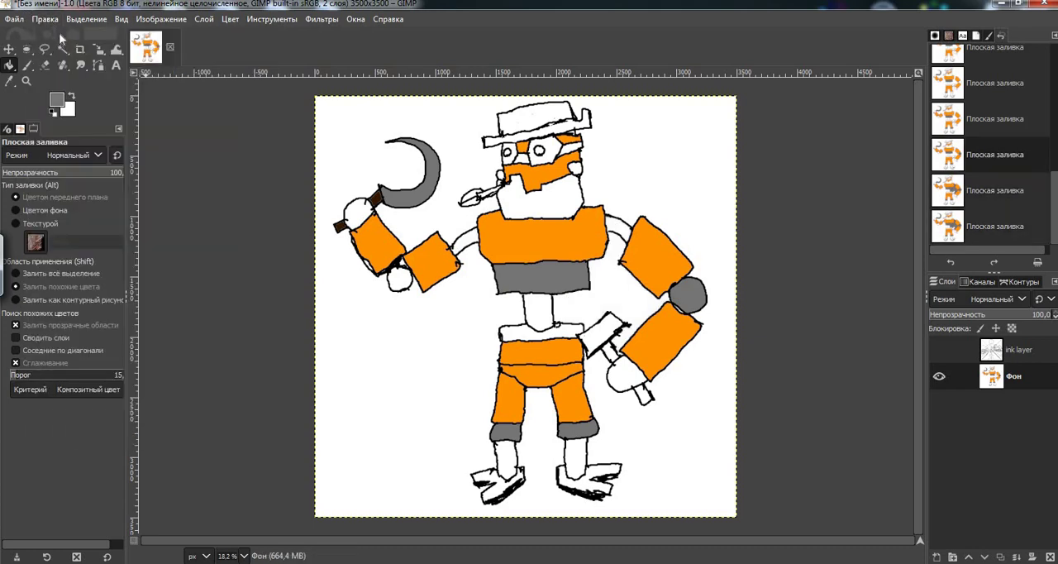
left_click(27, 65)
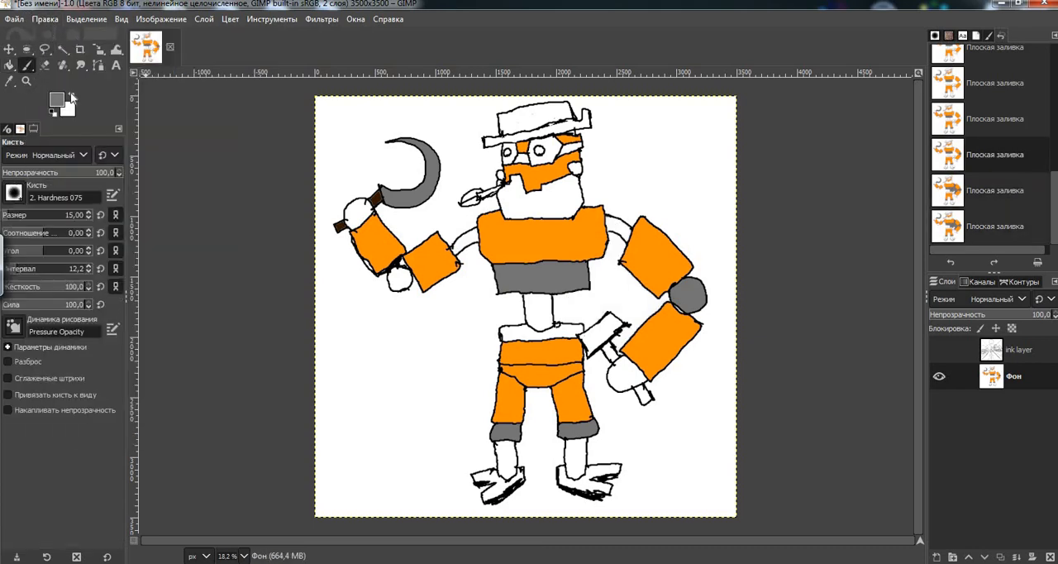
Step: Seal the outline gap near the shoulder with a black stroke, then restore grey as paint colour
left_click(71, 96)
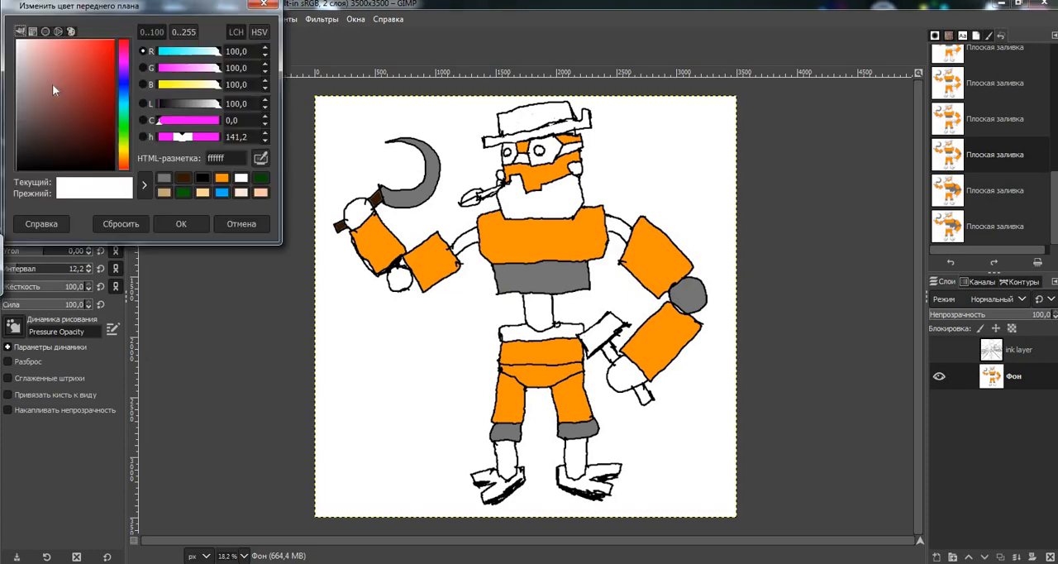
left_click_drag(53, 84, 77, 201)
left_click(184, 225)
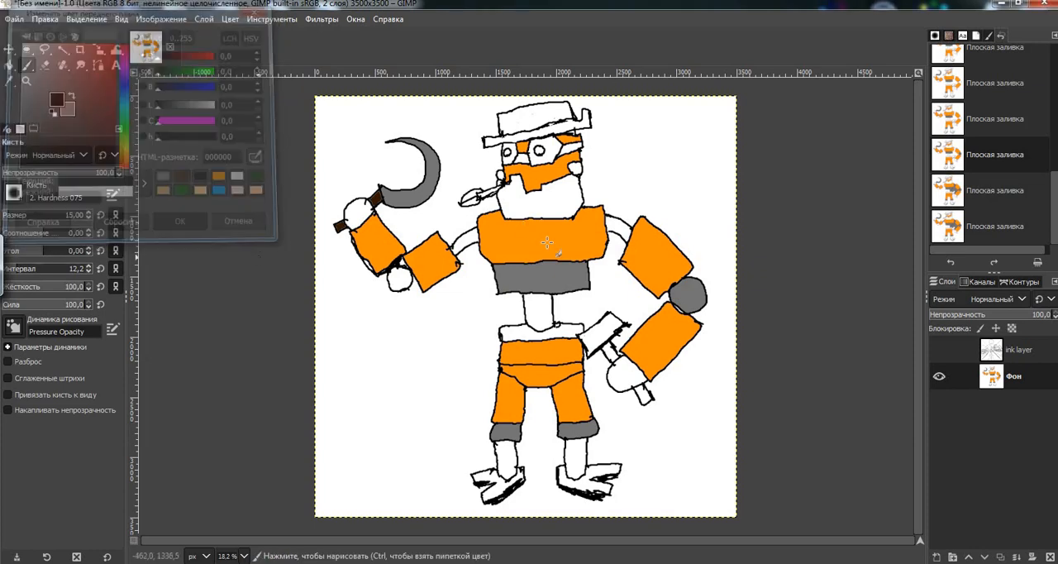
left_click(616, 244)
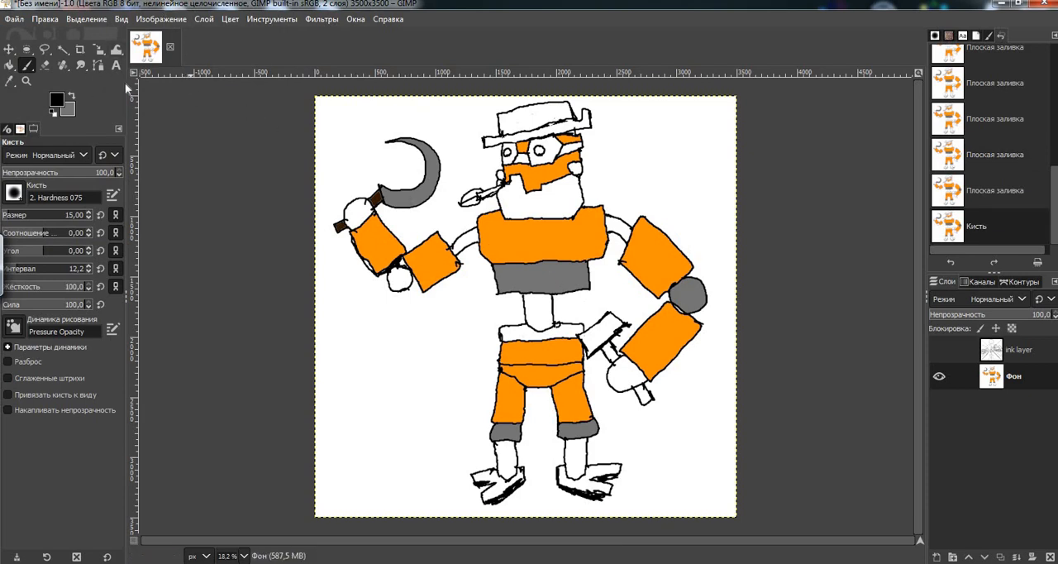
left_click(72, 97)
Step: Bucket-fill the shoulder gap, all hand circles, both feet and the beard area grey
left_click(9, 65)
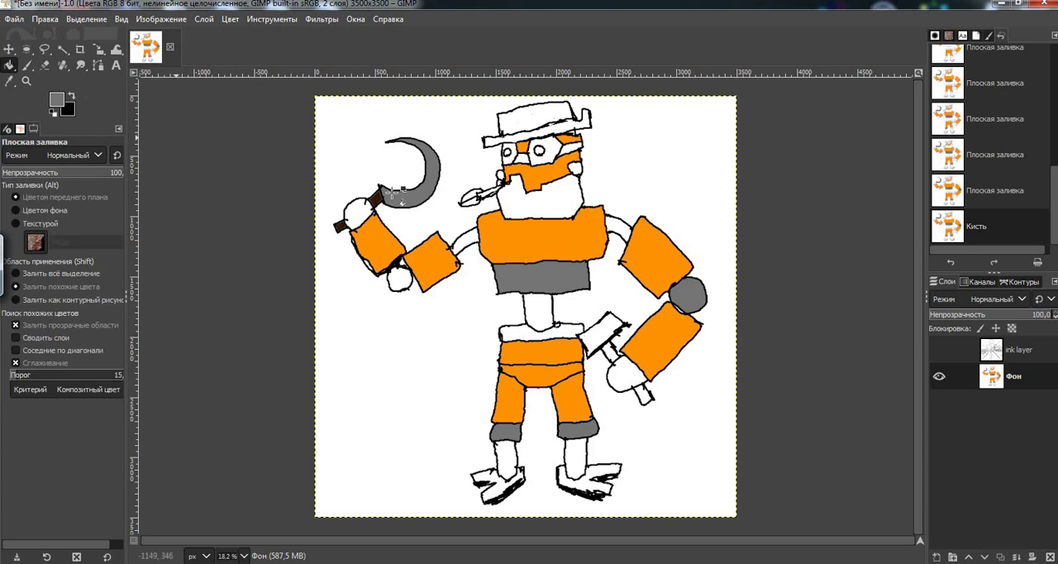
left_click(619, 228)
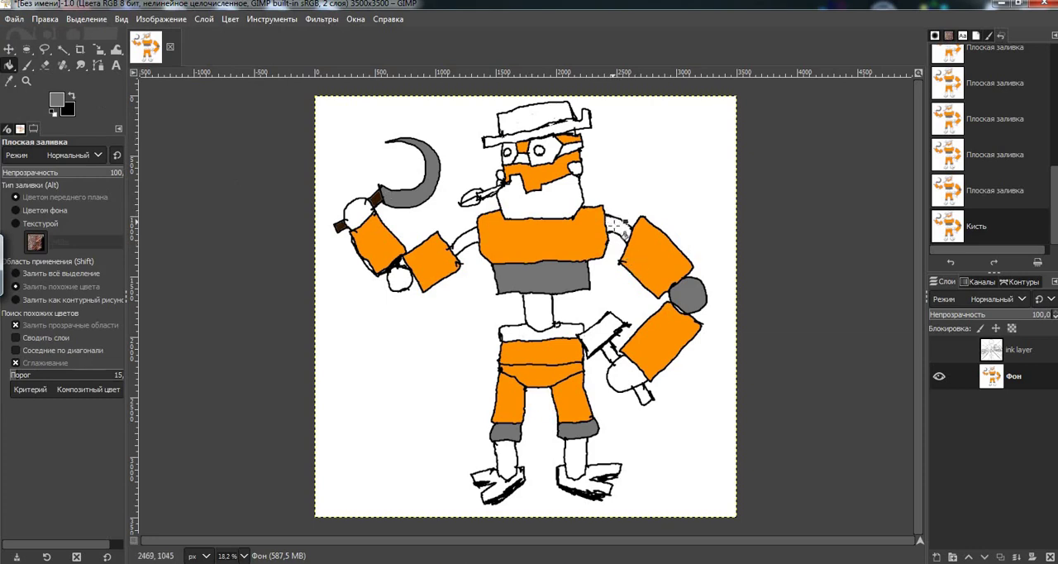
left_click(438, 259)
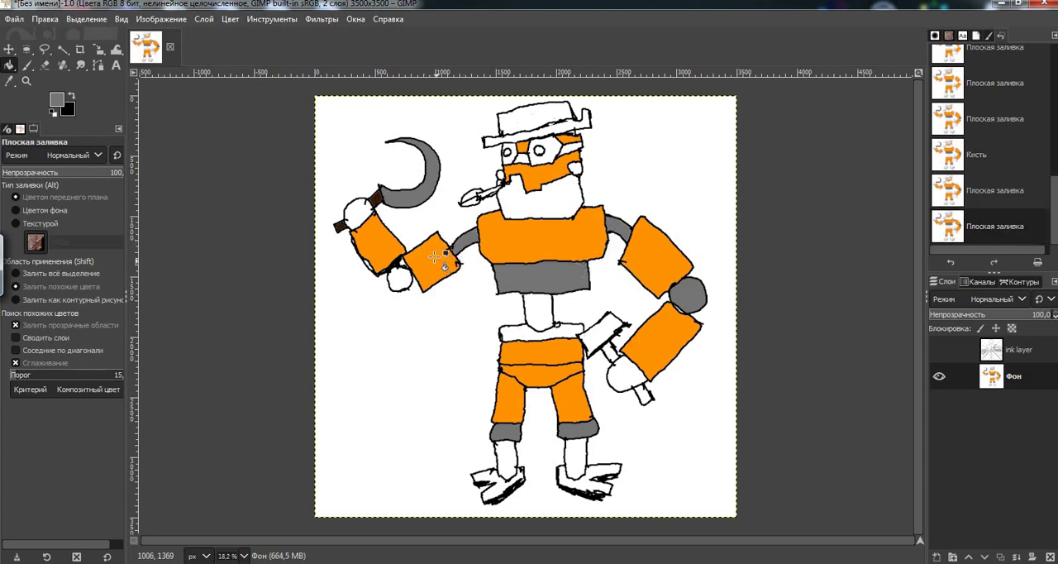
left_click(397, 279)
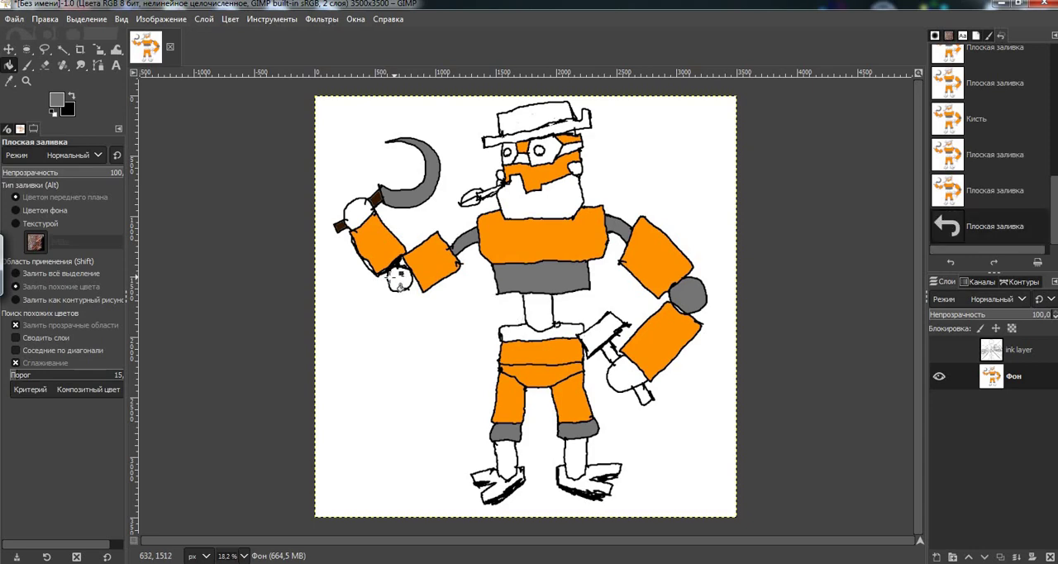
left_click(356, 219)
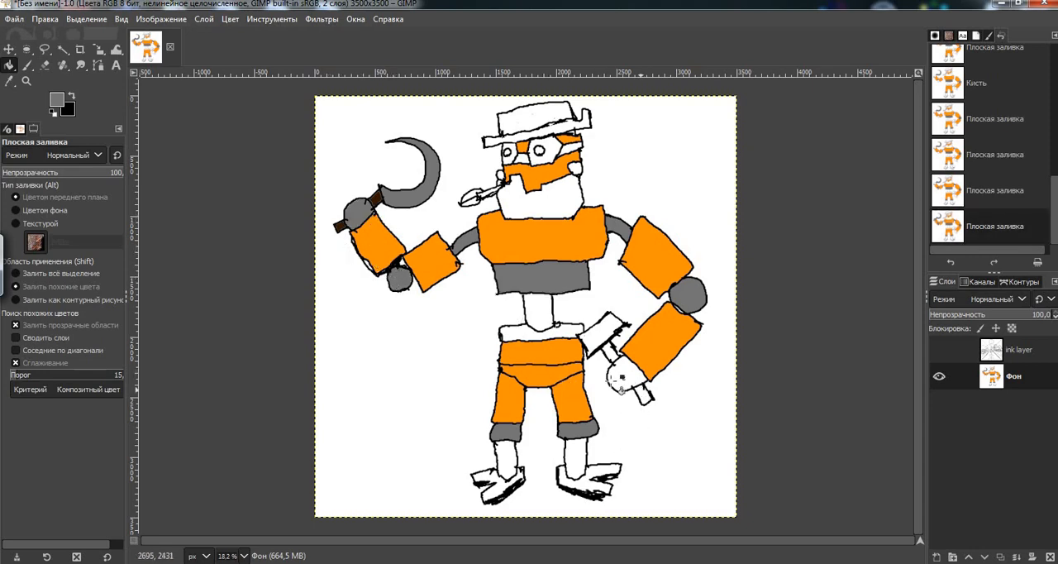
left_click(616, 383)
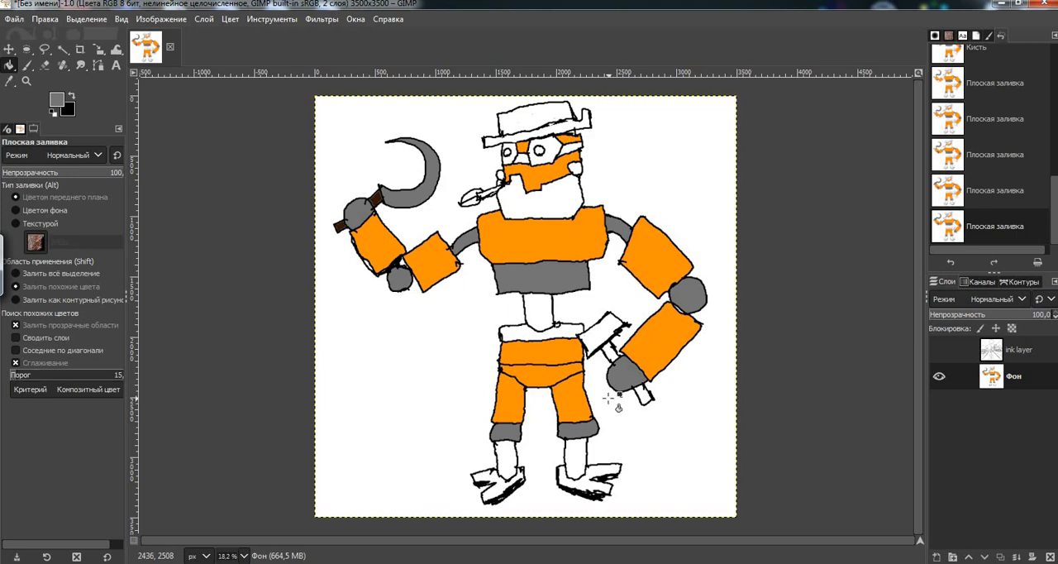
left_click(589, 488)
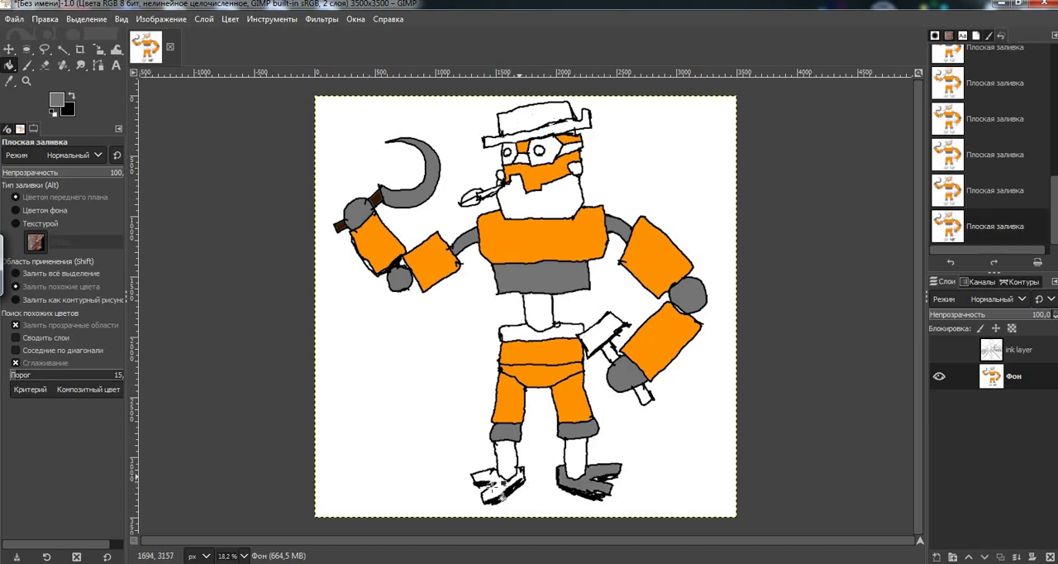
left_click(491, 486)
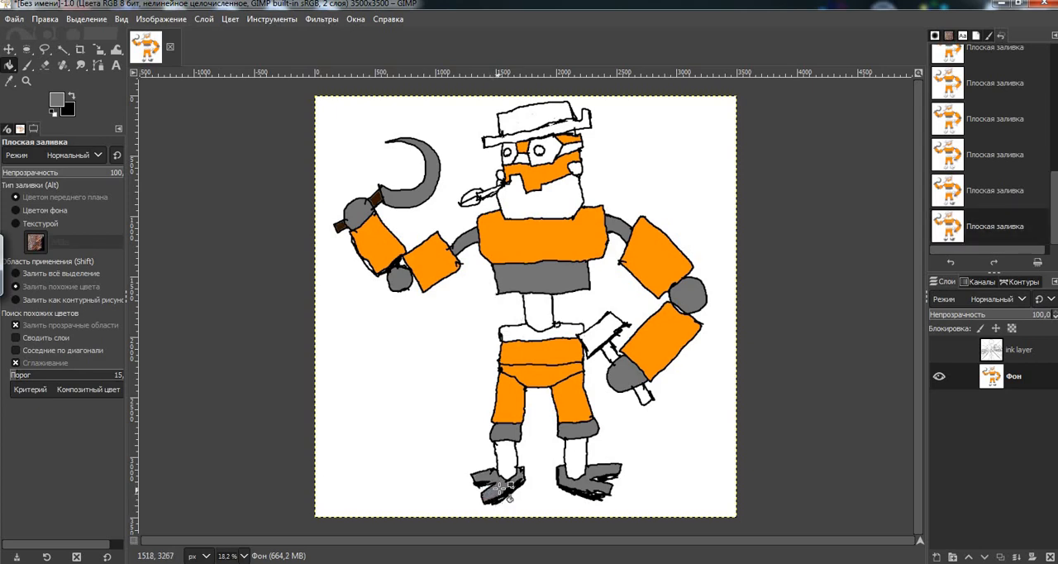
left_click(533, 204)
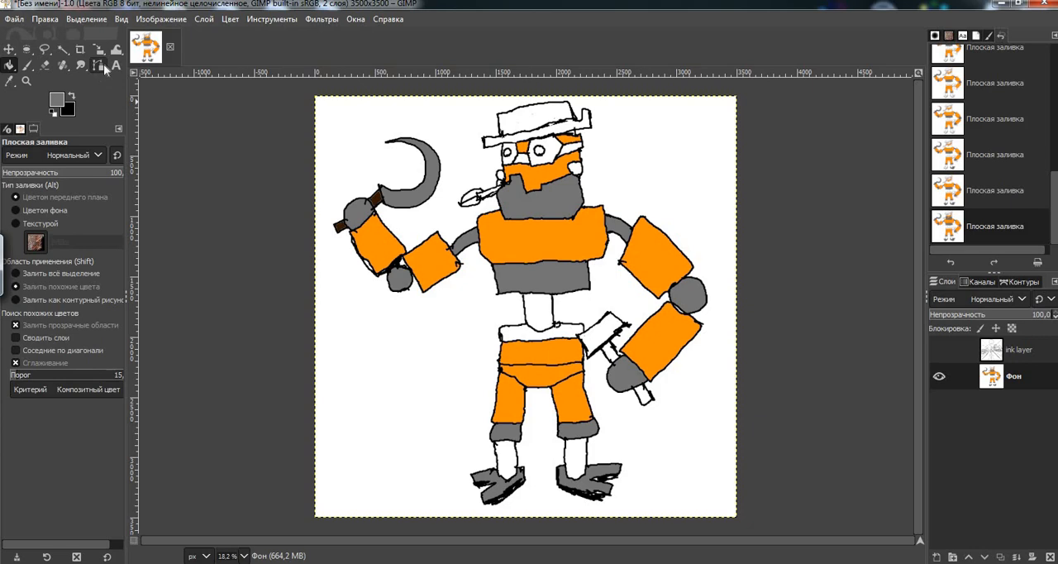
left_click(56, 100)
left_click_drag(31, 110, 14, 89)
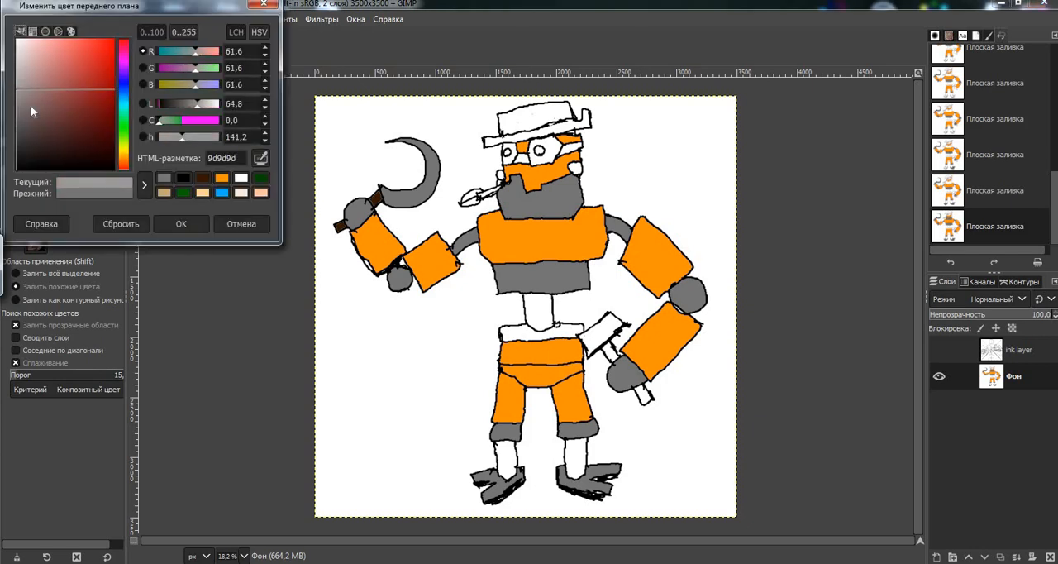
left_click(181, 224)
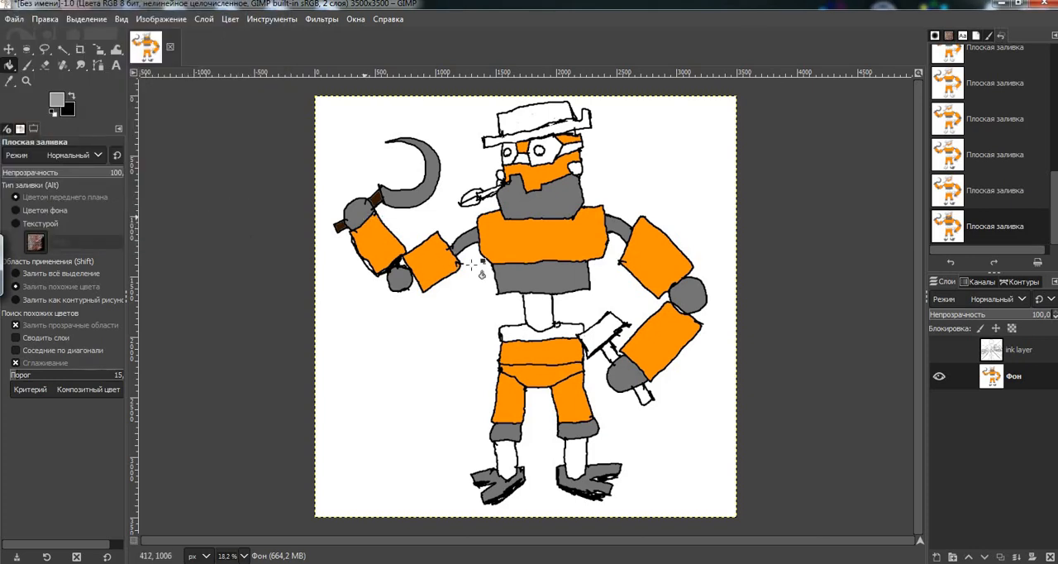
left_click(485, 321)
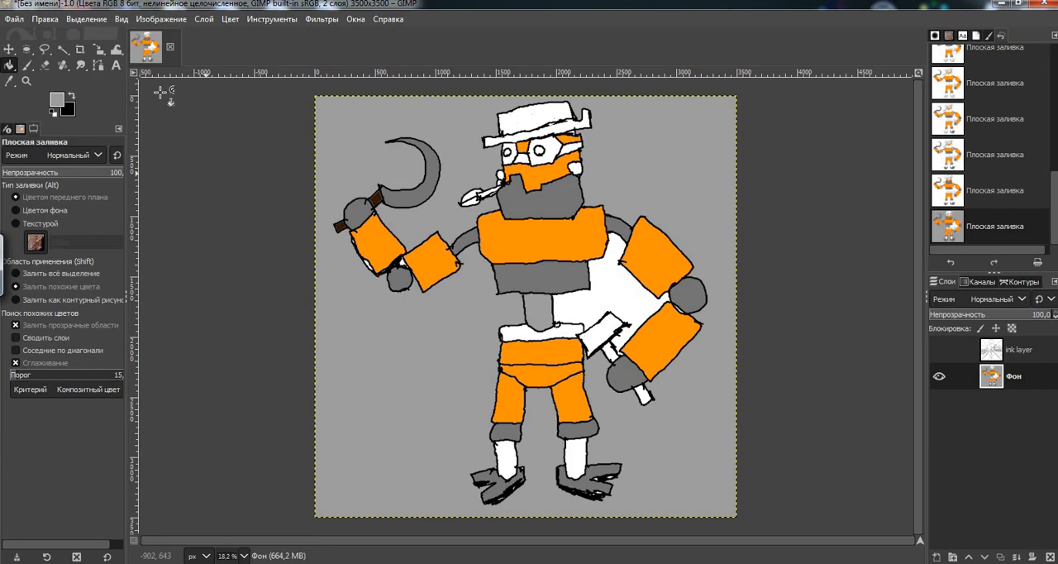
left_click(45, 19)
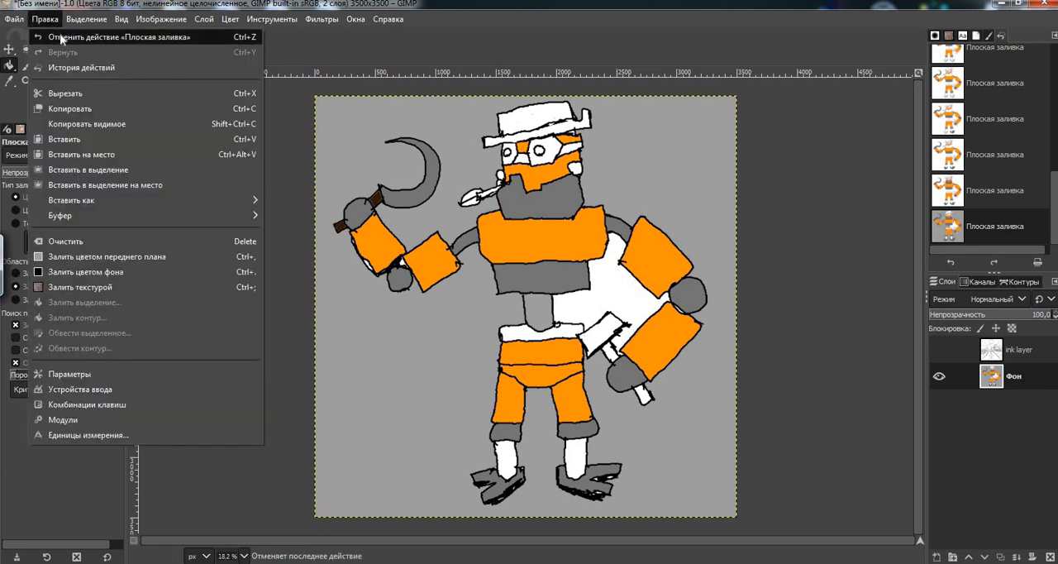
left_click(66, 38)
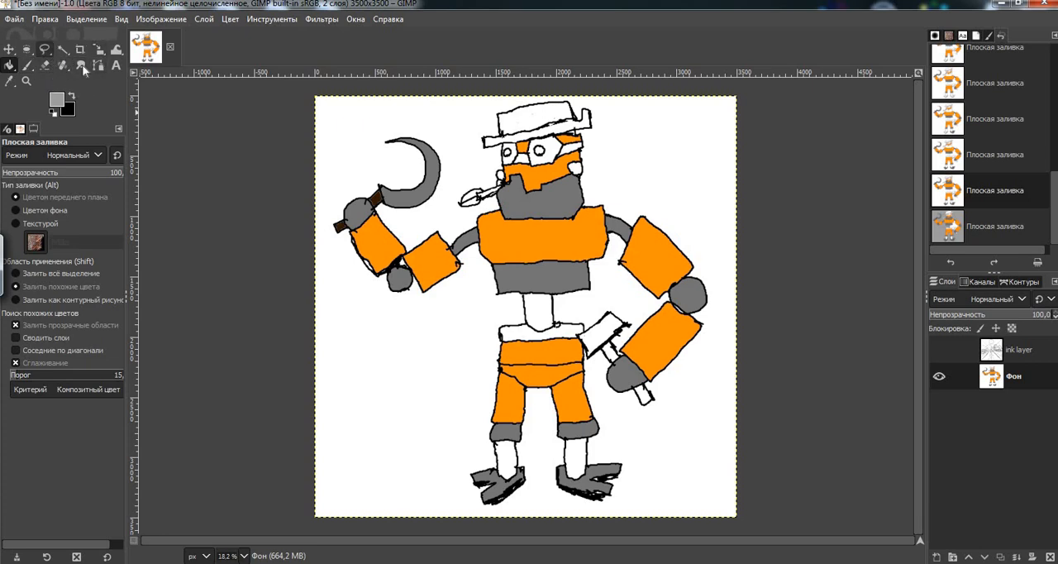
Step: After a brush stroke on the robot, choose a dark reddish brown as the foreground colour
left_click(28, 65)
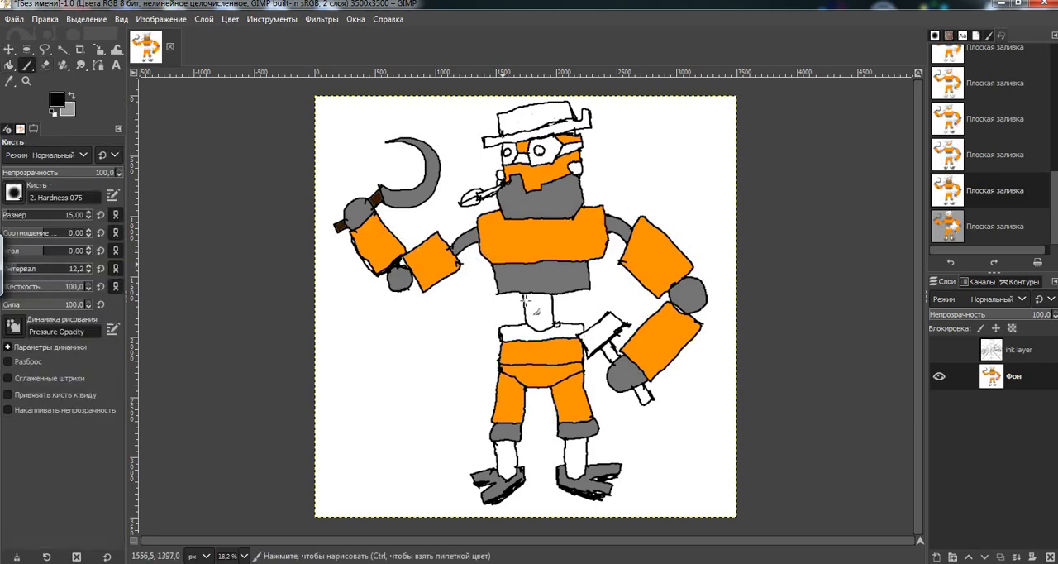
left_click(523, 290)
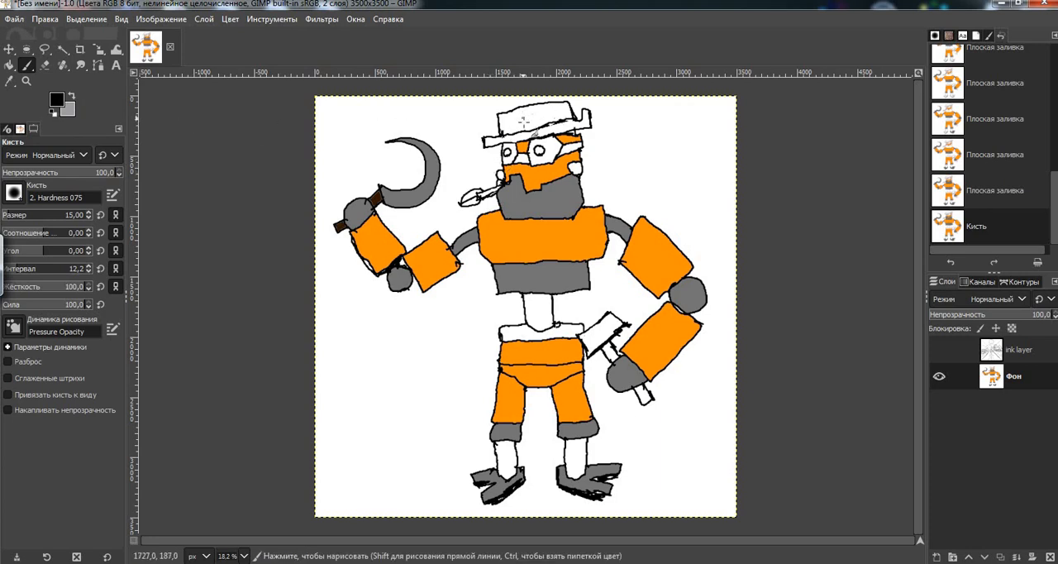
left_click(57, 100)
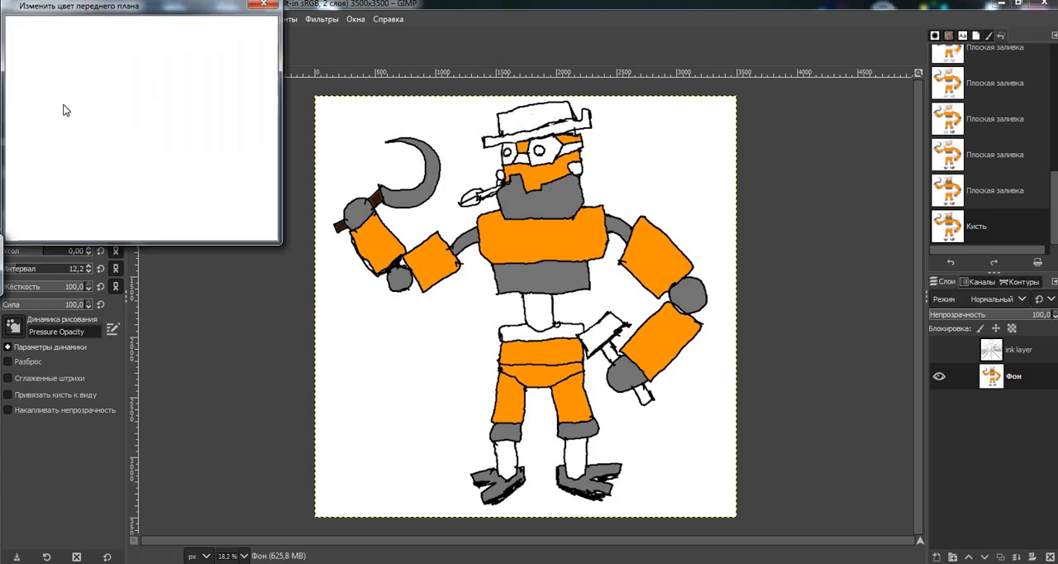
left_click(126, 161)
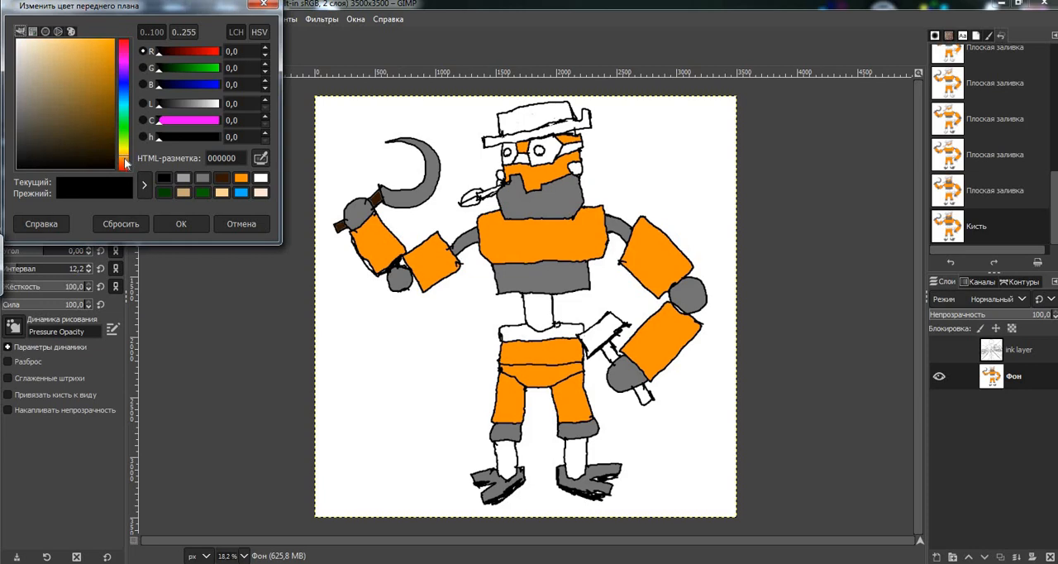
left_click_drag(125, 163, 114, 147)
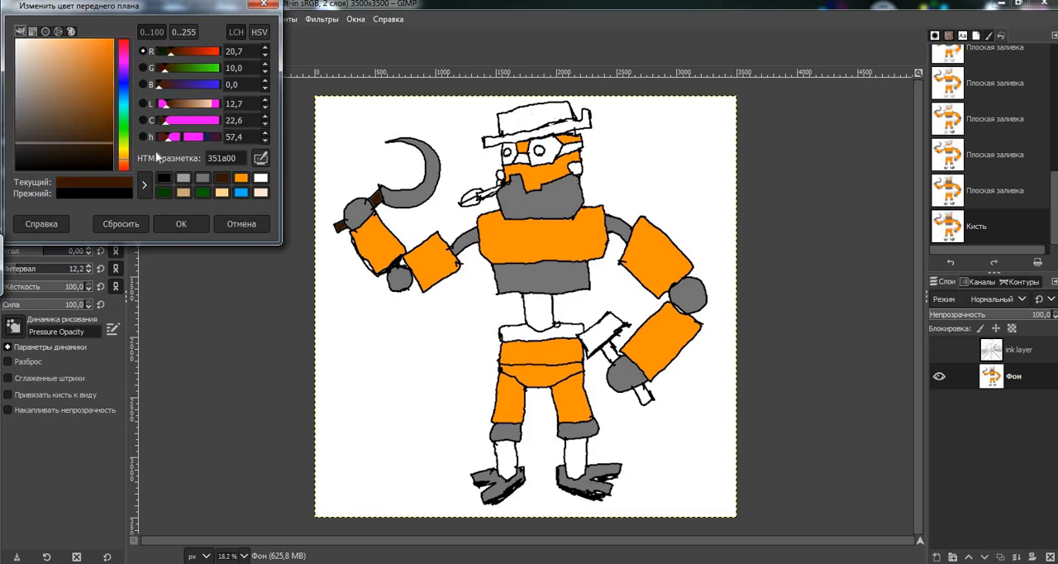
left_click(181, 224)
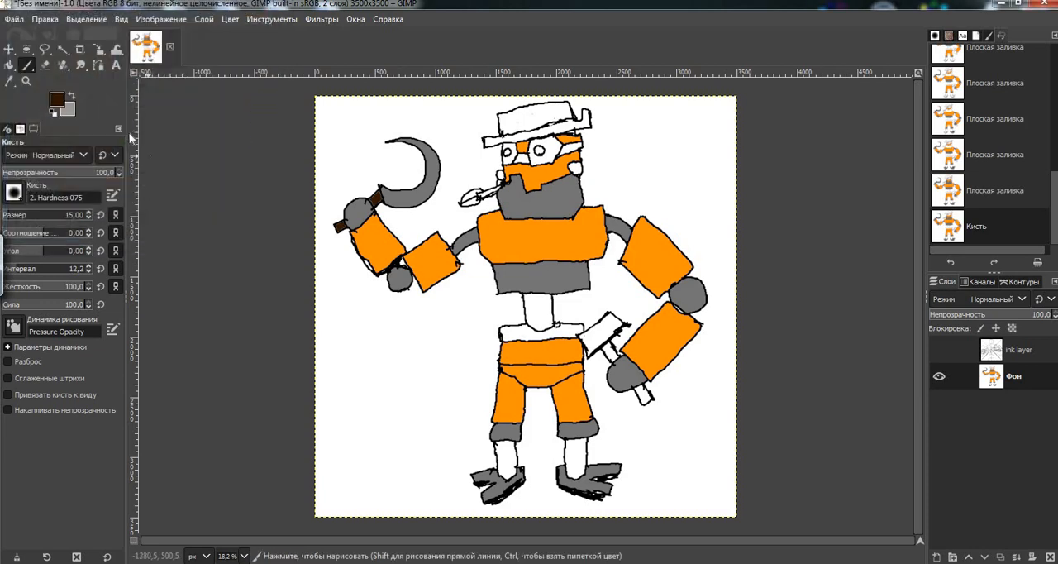
left_click(9, 65)
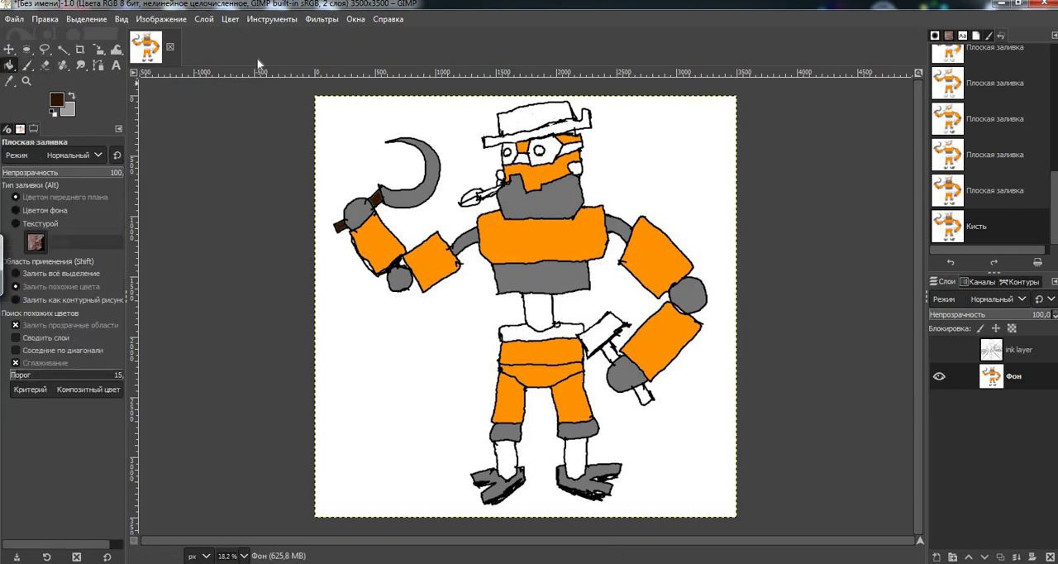
Step: Fill the hat dark brown, then the patches around both eyes grey
left_click(529, 126)
left_click(506, 312)
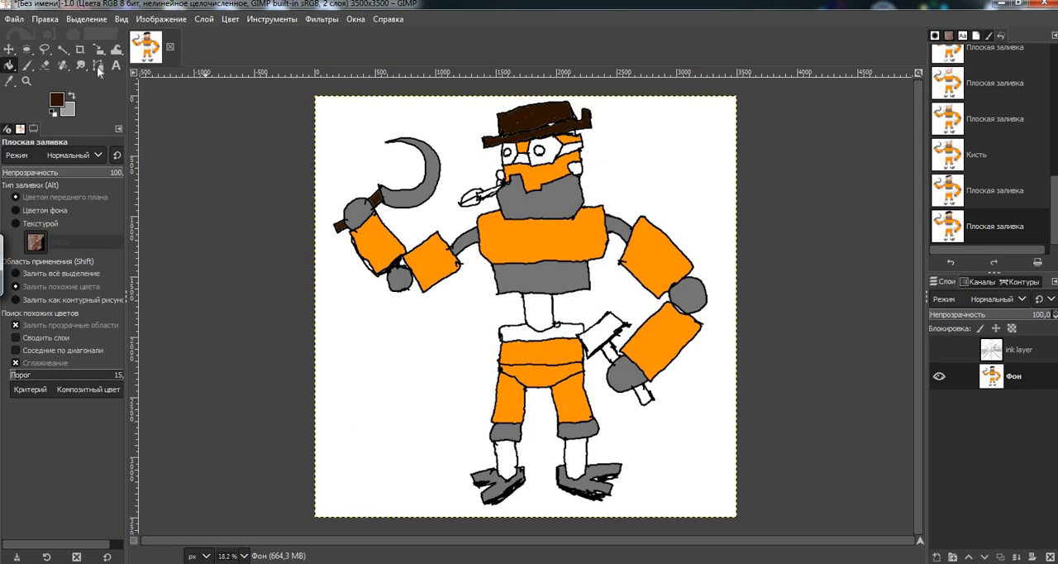
left_click(71, 97)
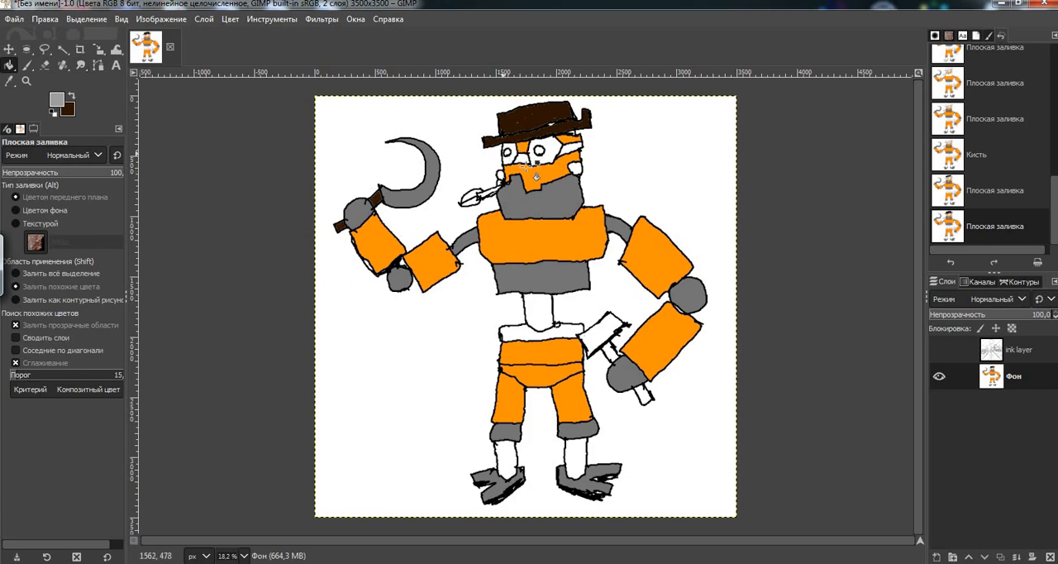
left_click(570, 149)
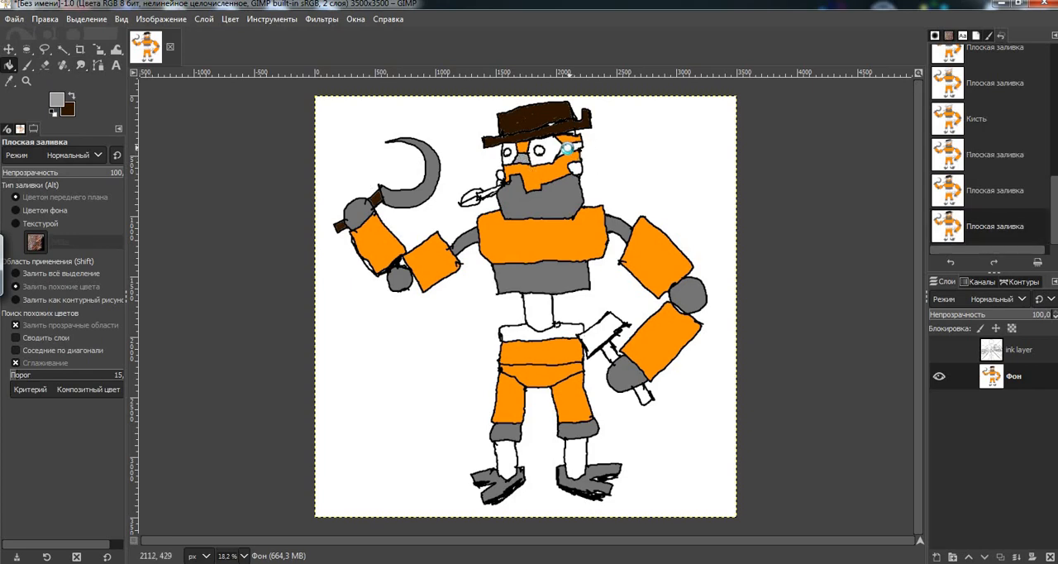
left_click(533, 149)
left_click(545, 150)
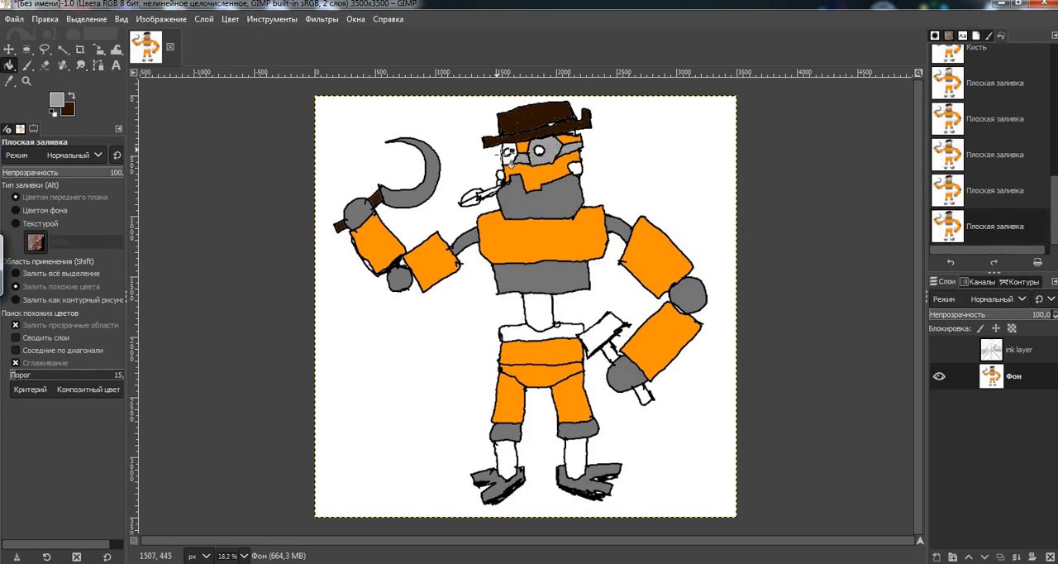
left_click(511, 160)
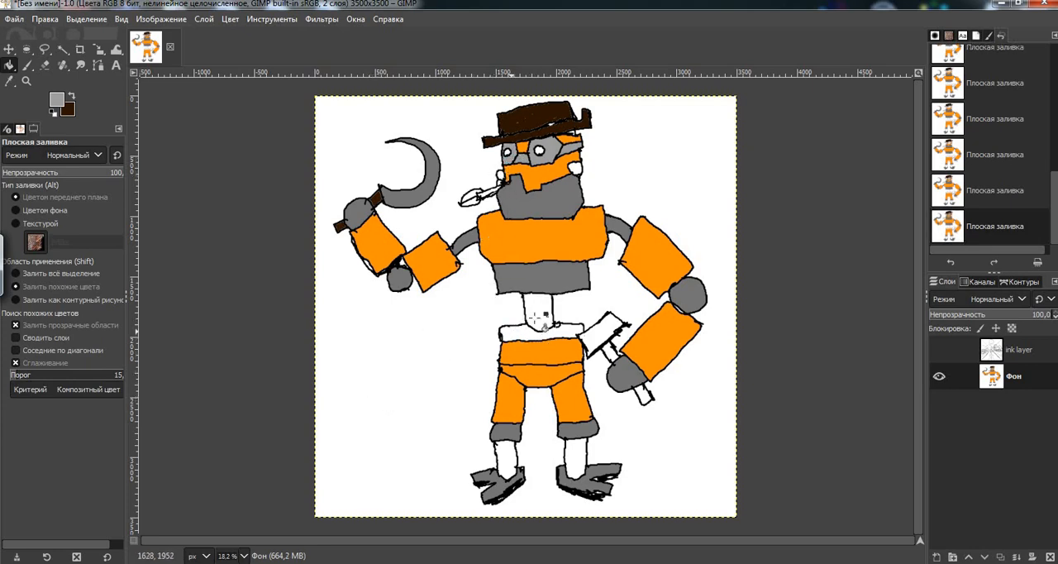
Step: Fill the white neck, socks and lower right hand grey
left_click(536, 316)
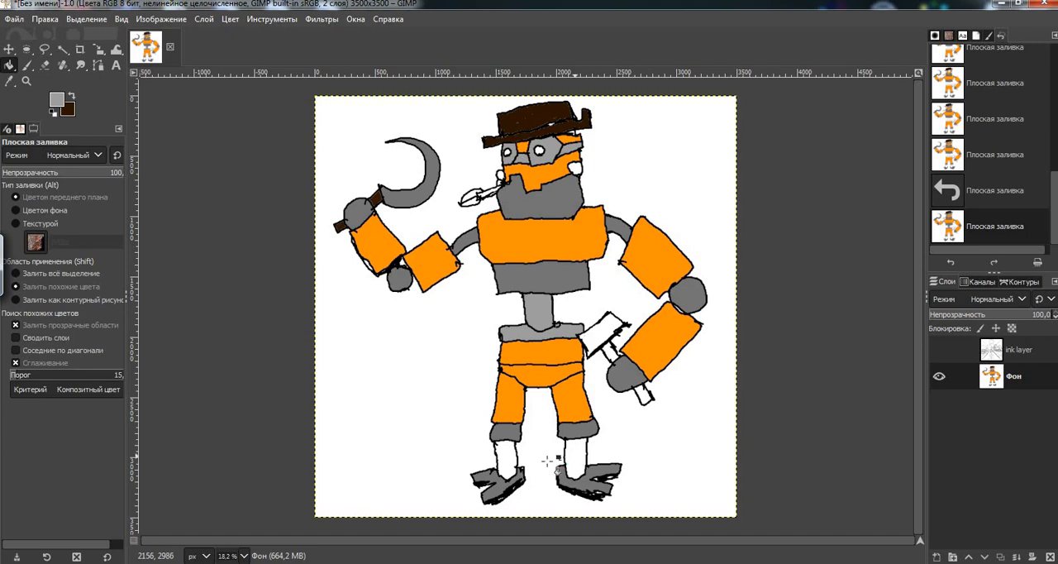
key("ctrl+z")
key("ctrl+y")
left_click(506, 463)
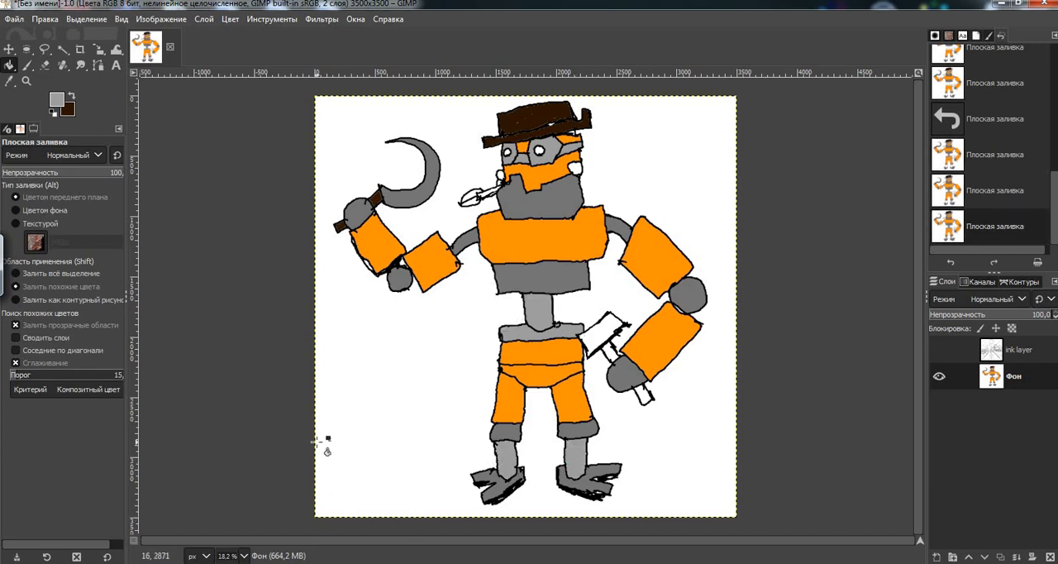
key("ctrl+z")
key("ctrl+y")
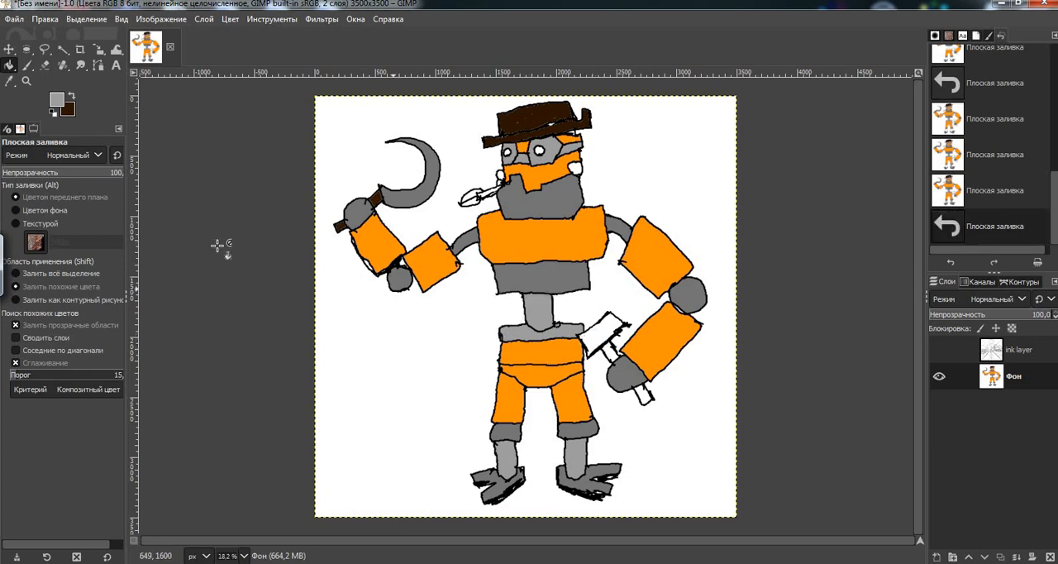
key("ctrl+y")
Step: Fill the axe handle by the right hand and a small face area dark brown
left_click(72, 97)
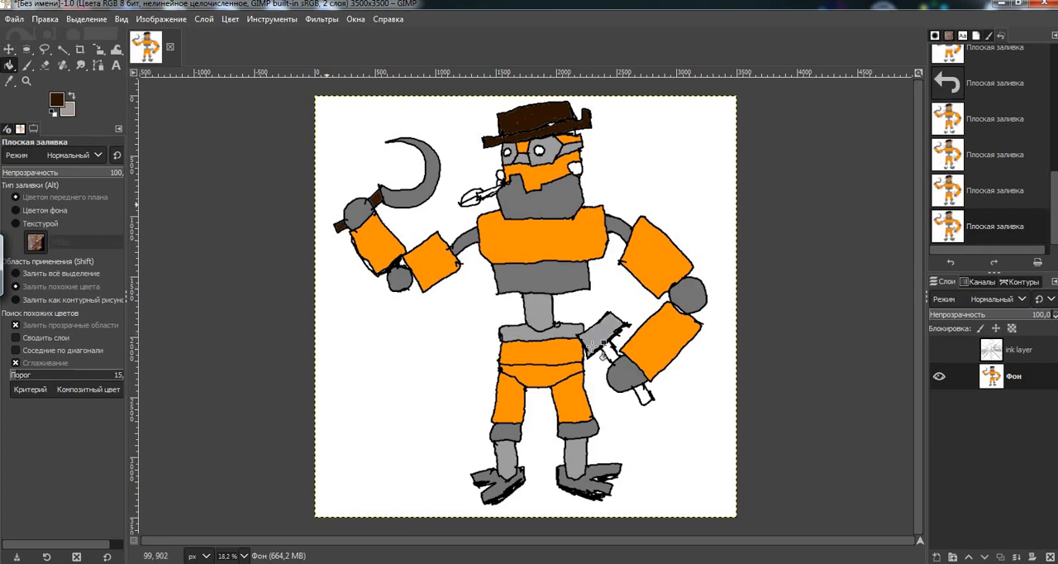
left_click(615, 356)
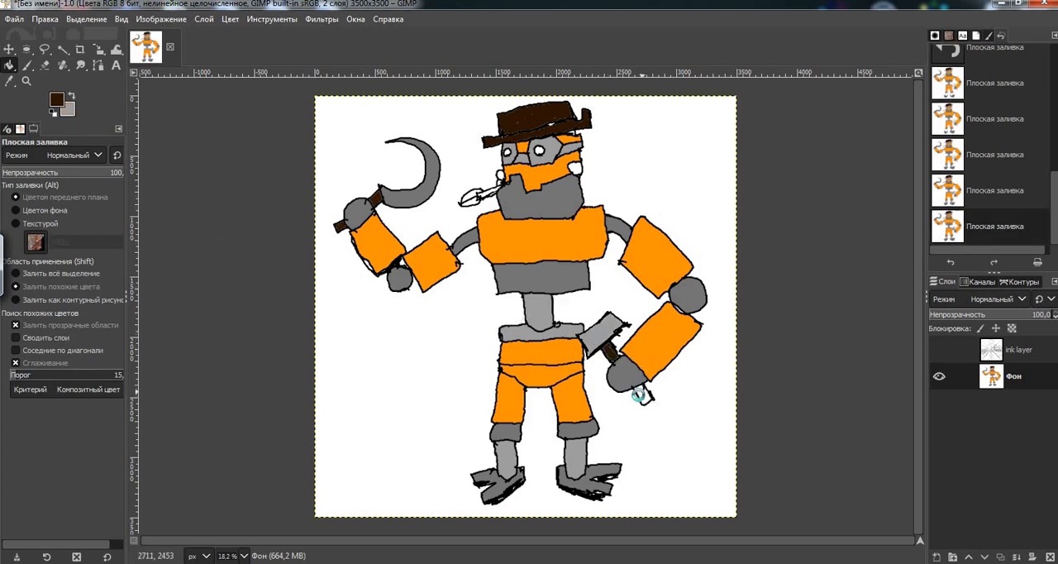
left_click(638, 395)
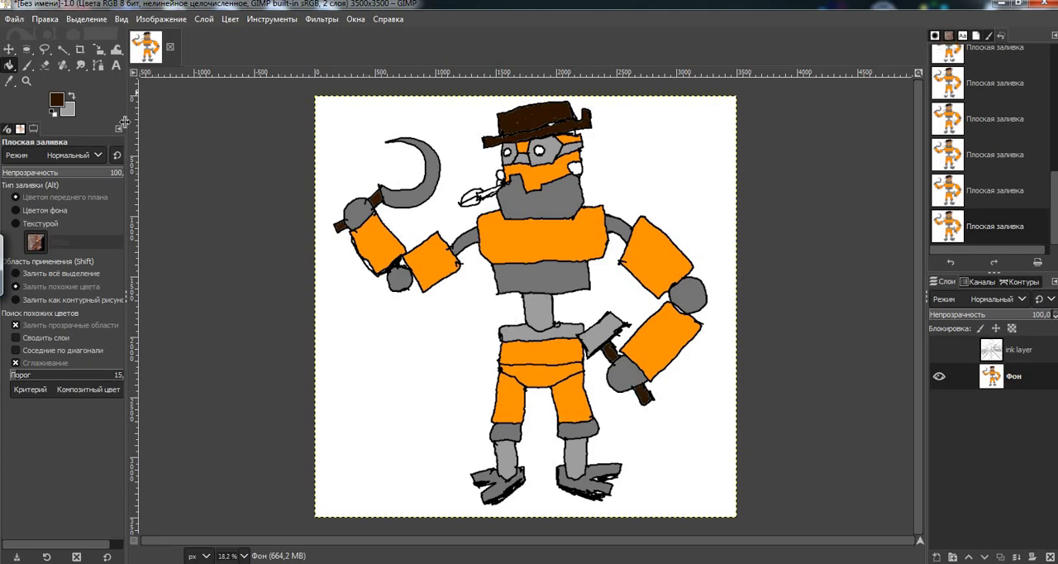
left_click(510, 175)
left_click(61, 105)
Step: Pick a bright yellow foreground and bucket-fill the pipe in the robot's mouth
left_click_drag(66, 147, 67, 132)
left_click(122, 153)
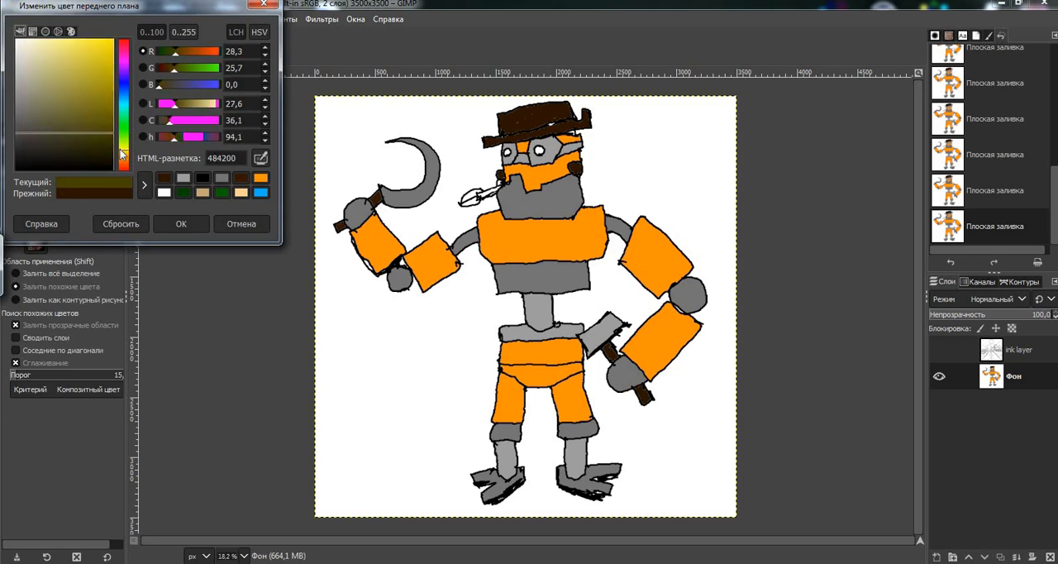
left_click_drag(123, 153, 114, 39)
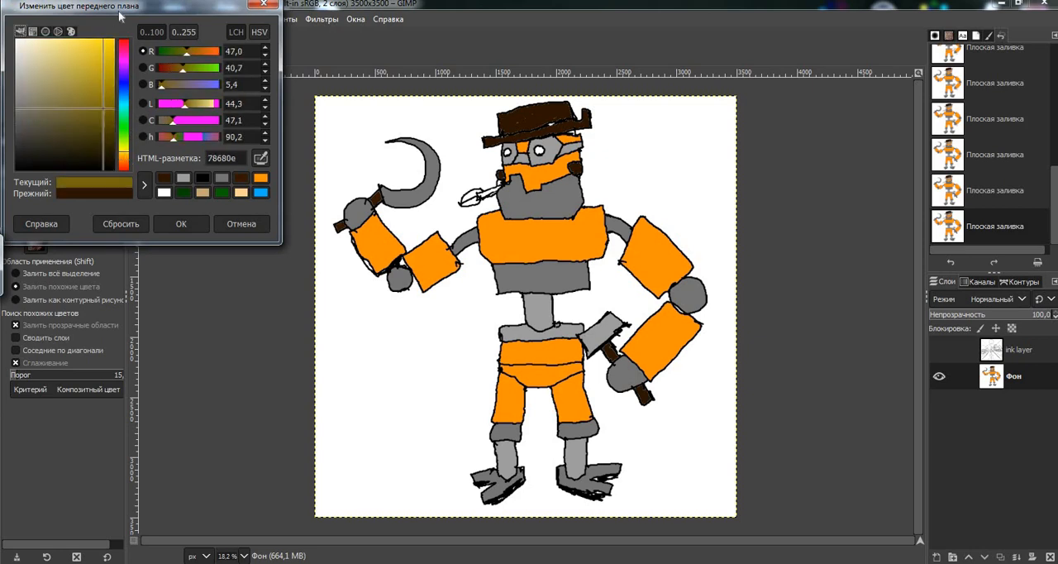
left_click(182, 223)
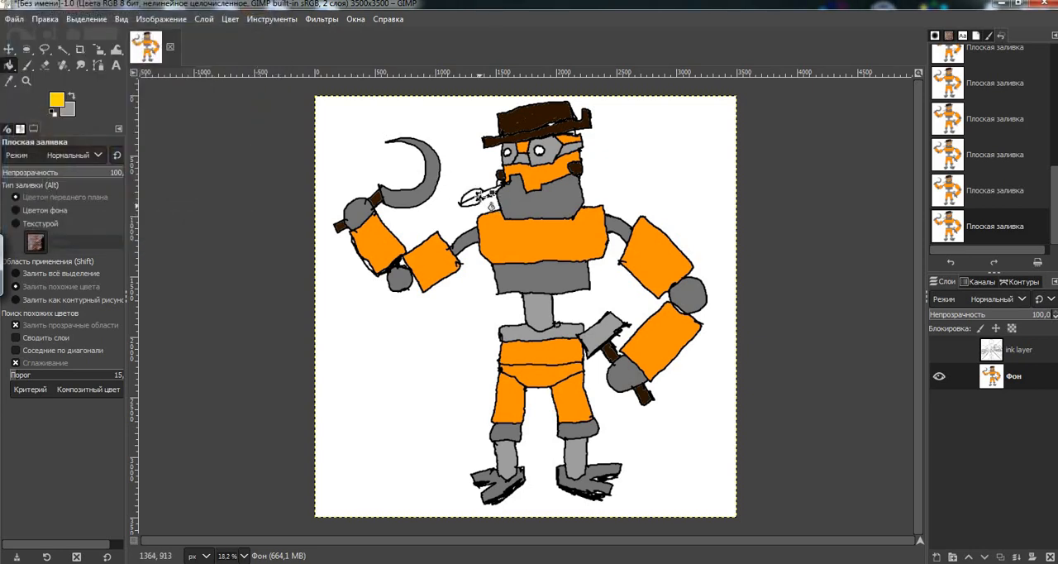
left_click(479, 195)
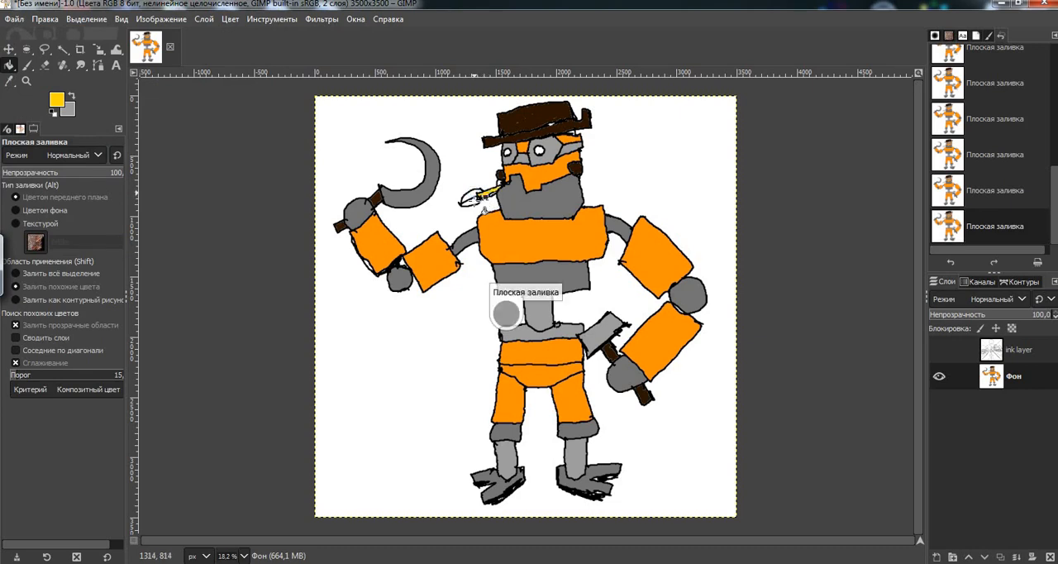
Step: Set the foreground to cyan 00ffff and fill the robot's right and left eyes
left_click(56, 99)
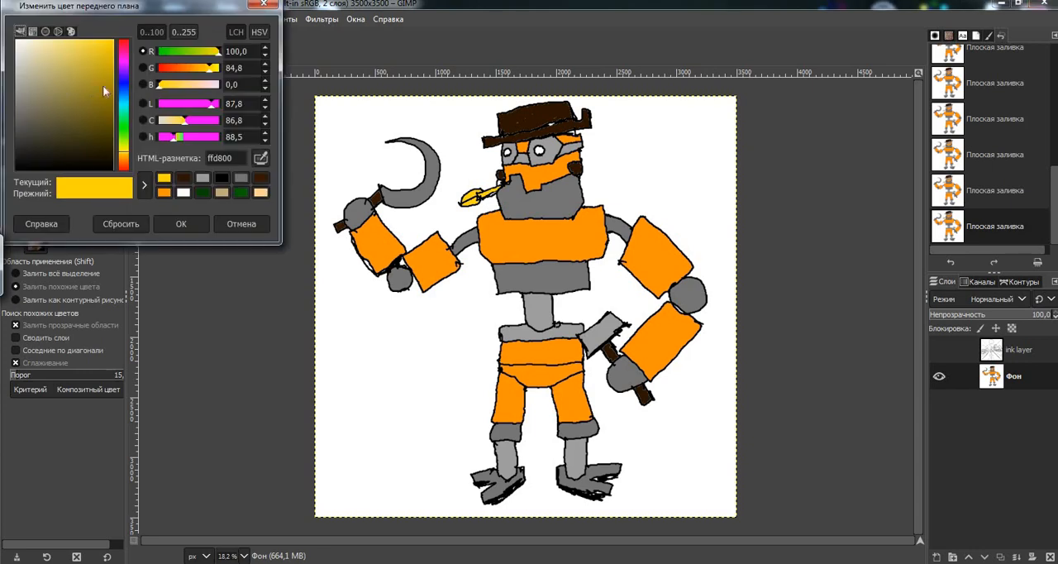
left_click(124, 105)
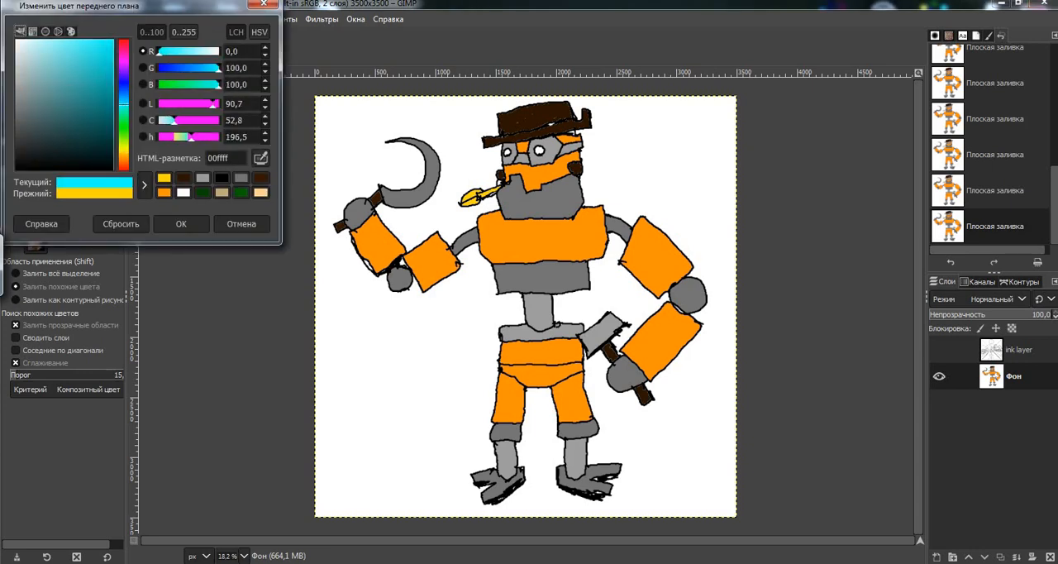
left_click(179, 223)
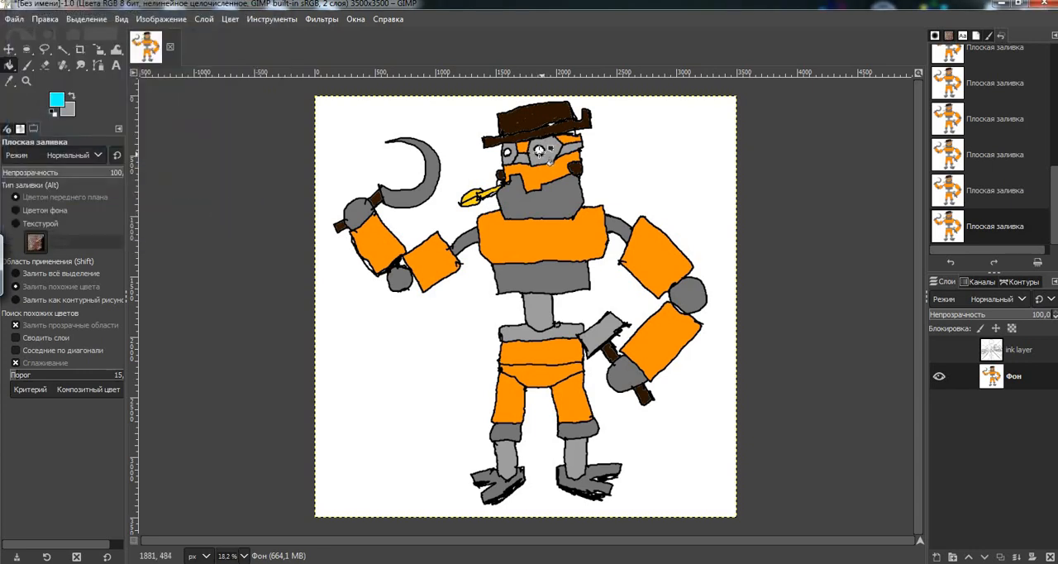
left_click(539, 150)
left_click(507, 153)
left_click(939, 349)
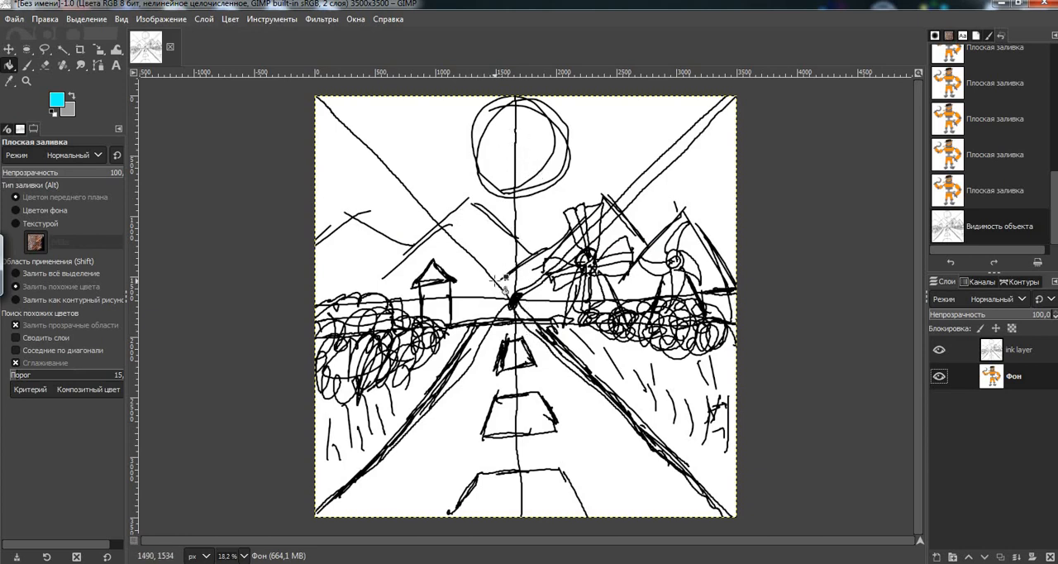
left_click(940, 349)
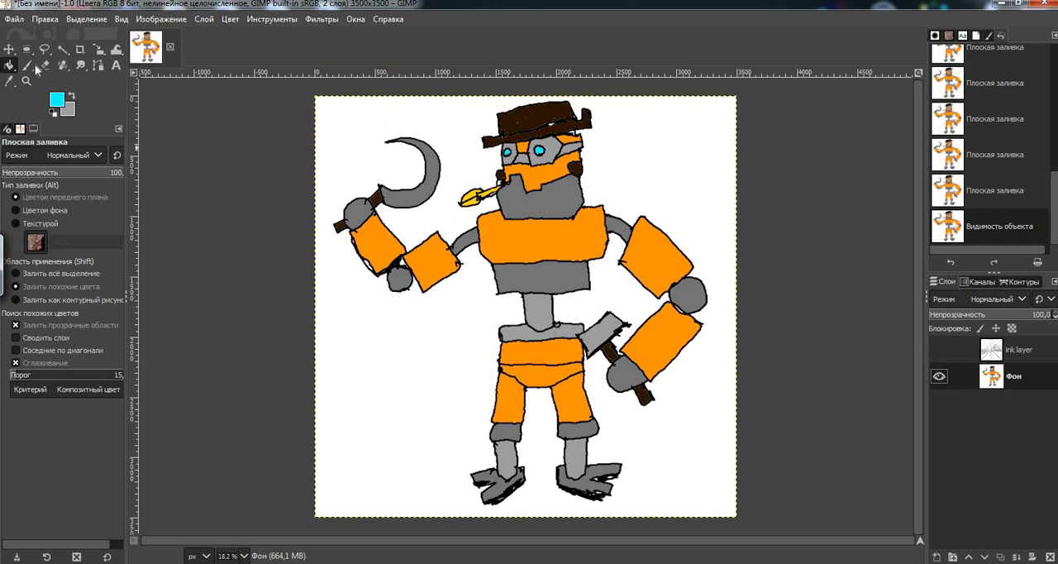
Step: Reset colours to black/white, draw a small circle and line, then undo them
left_click(53, 112)
left_click(27, 65)
mouse_move(371, 427)
left_mouse_down()
mouse_move(373, 412)
mouse_move(446, 382)
mouse_move(438, 400)
left_mouse_up()
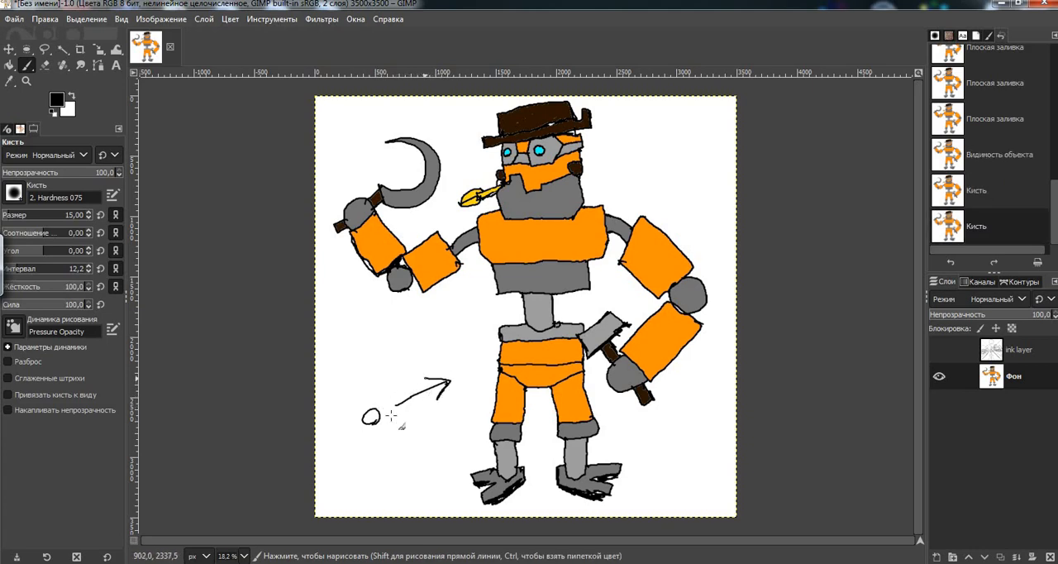
left_click(48, 20)
left_click(52, 37)
left_click(49, 20)
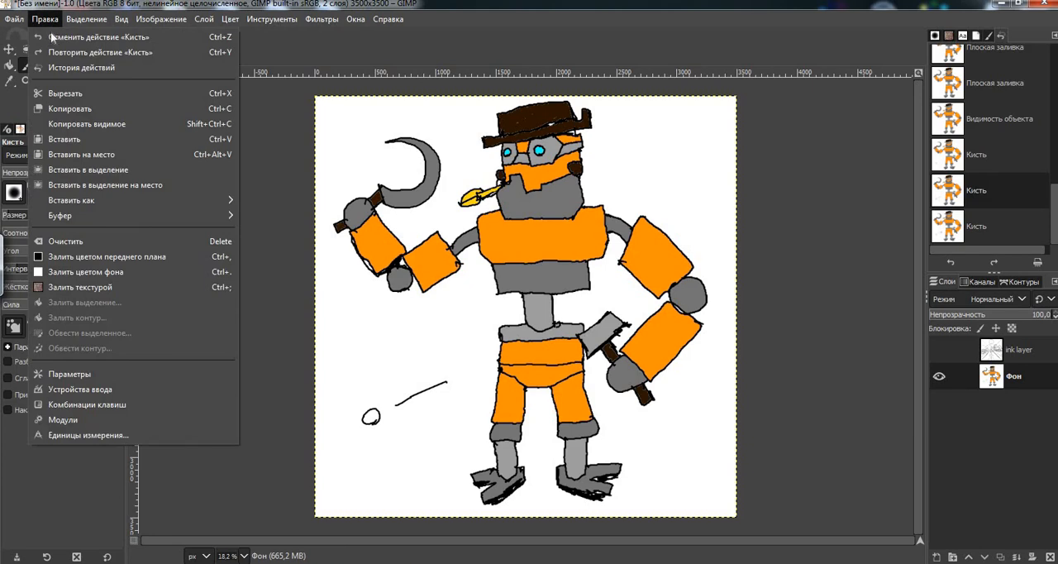
left_click(51, 37)
left_click(48, 20)
left_click(56, 37)
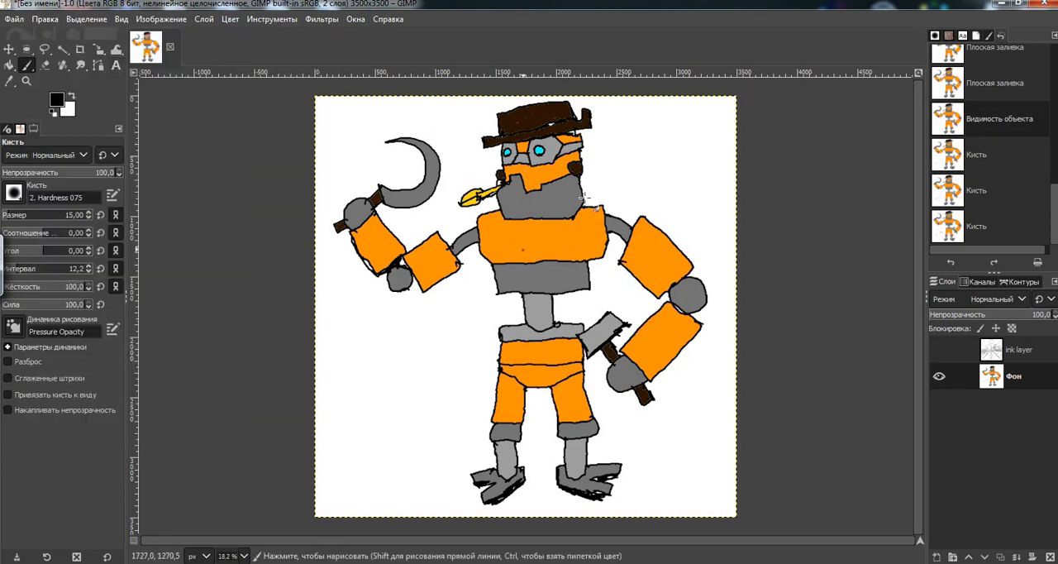
Step: Draw black curved strokes on both sides of the head, undoing the last mark
left_click_drag(585, 136, 598, 191)
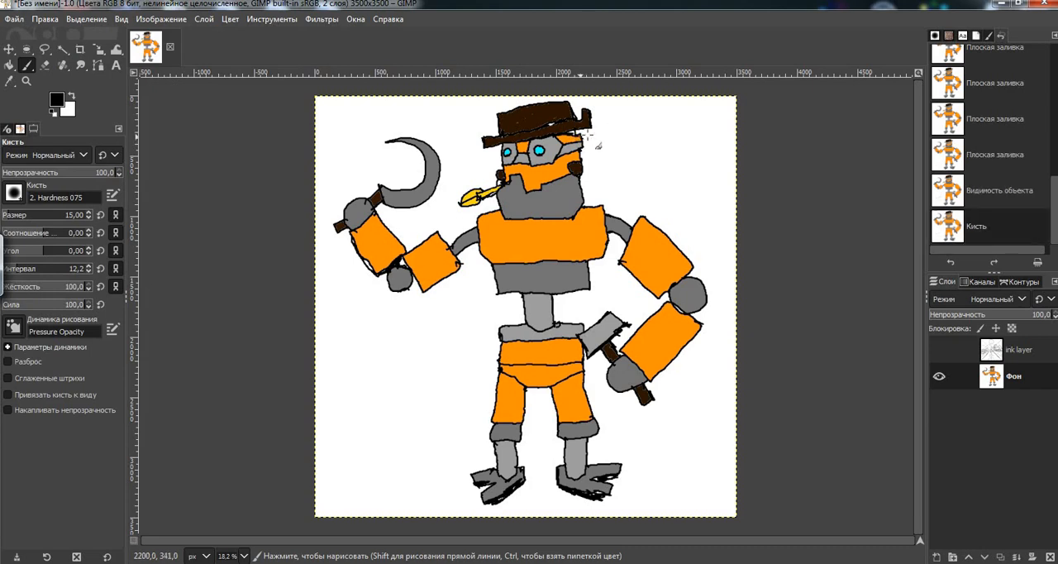
left_click(439, 141)
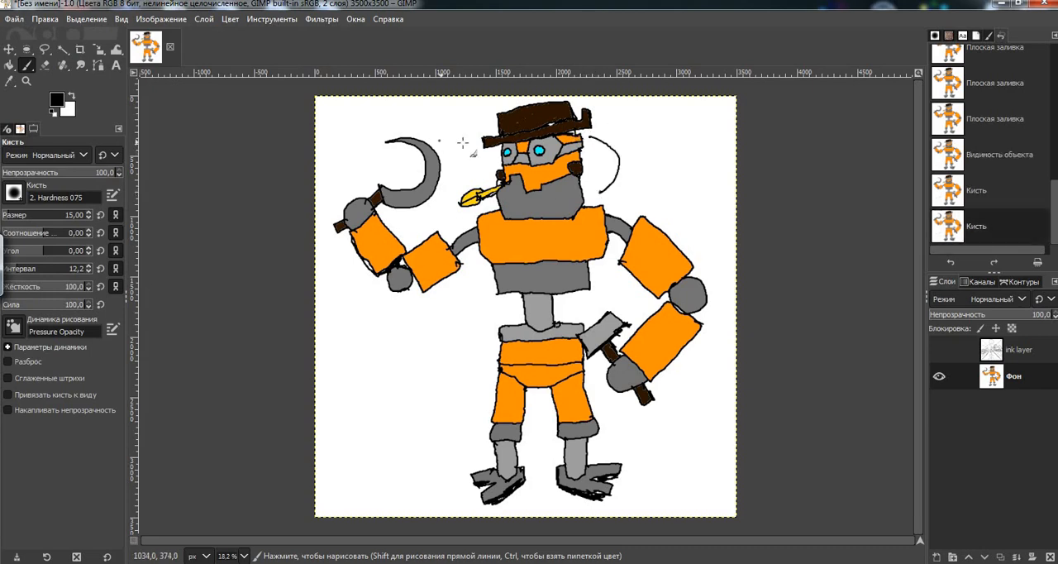
left_click_drag(478, 143, 463, 197)
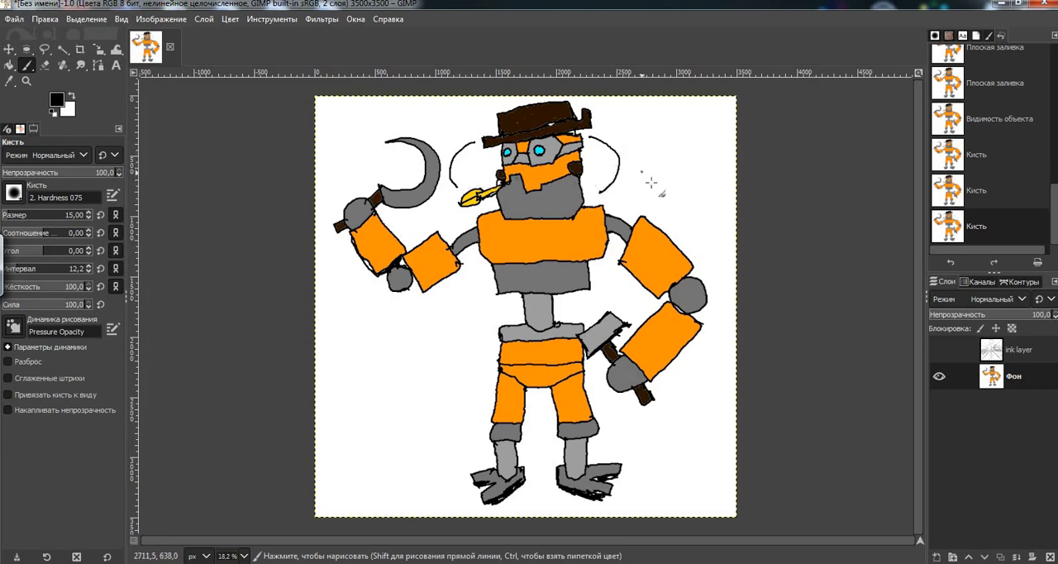
left_click_drag(638, 164, 628, 202)
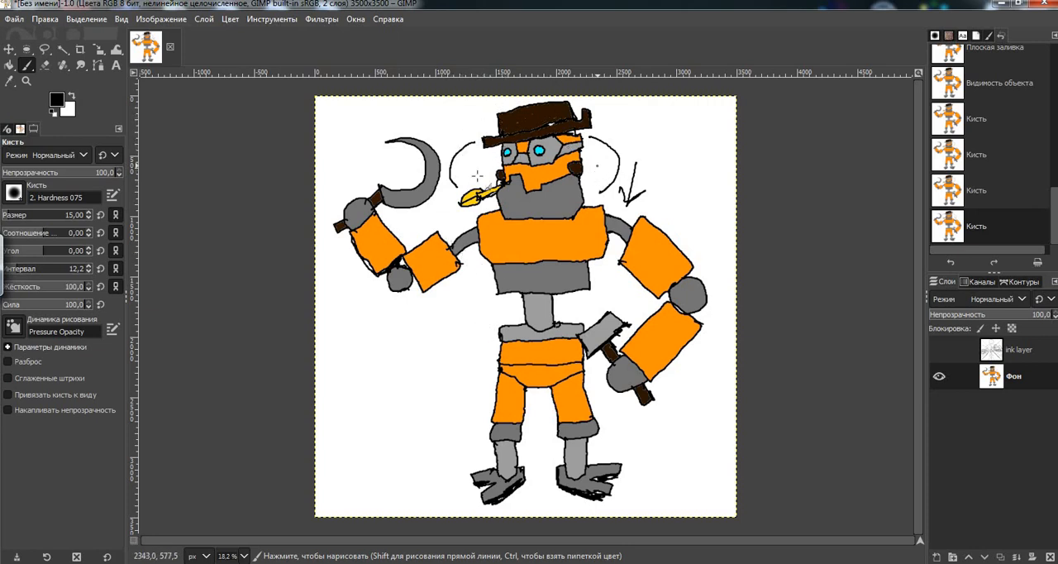
left_click(55, 19)
left_click(59, 37)
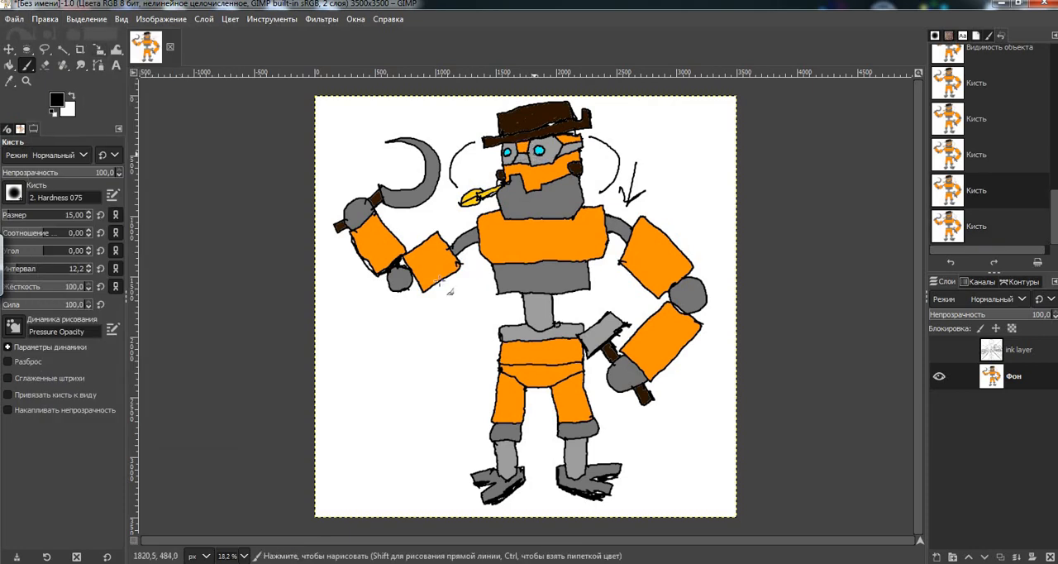
Step: Draw a circle with an arrow pointing at the robot, then undo those strokes
mouse_move(354, 437)
left_mouse_down()
mouse_move(350, 415)
mouse_move(442, 378)
mouse_move(415, 430)
left_mouse_up()
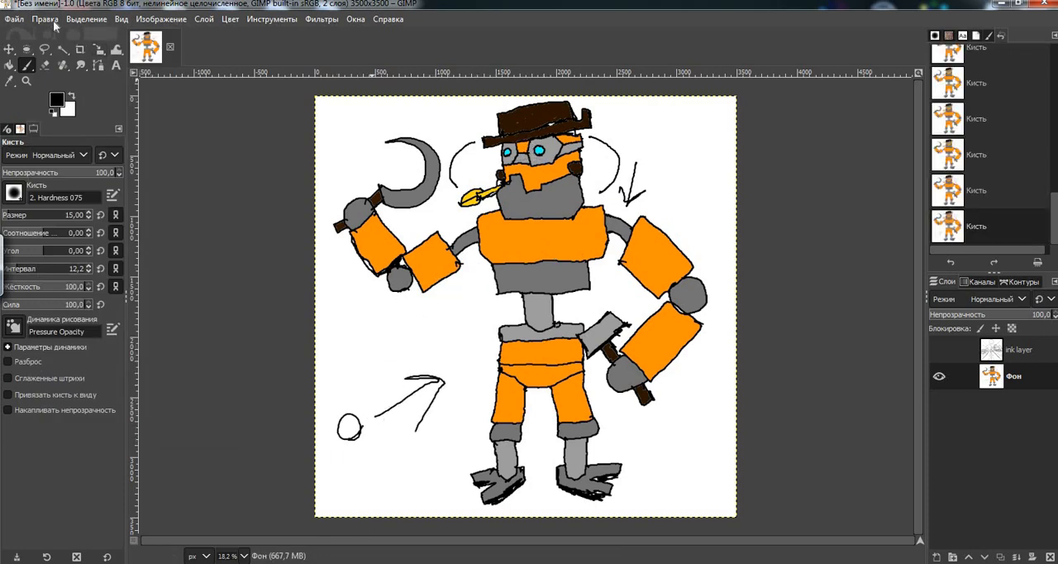
left_click(46, 19)
left_click(45, 19)
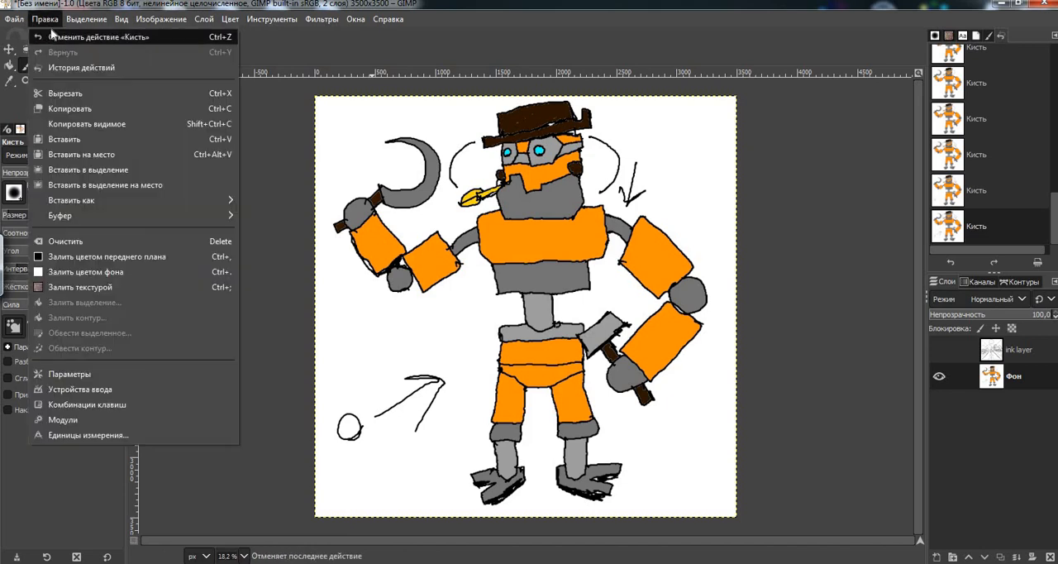
left_click(49, 37)
left_click(45, 19)
left_click(67, 34)
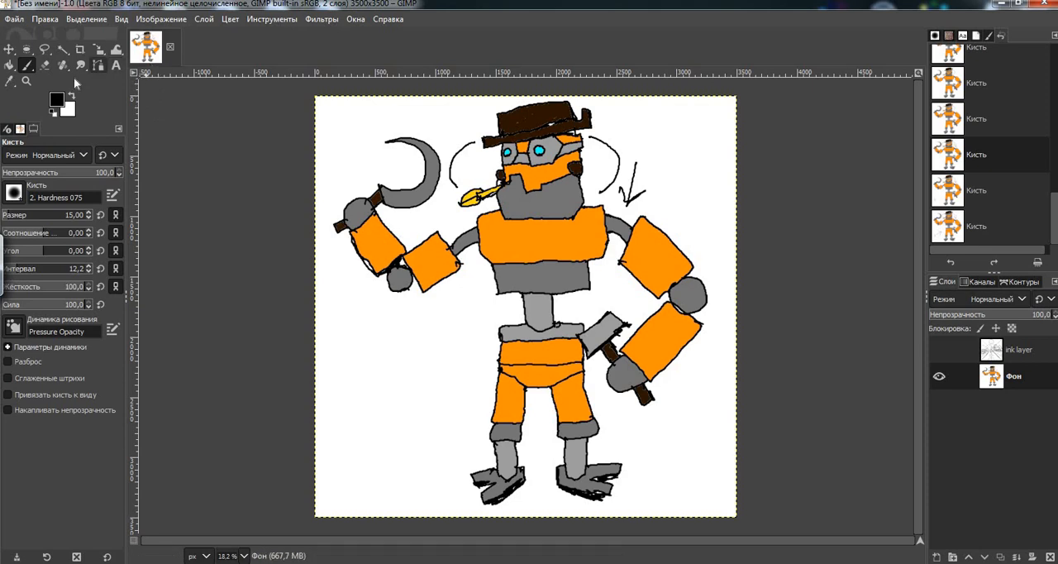
Step: Sample the orange from the robot's arm and darken it to a brown paint colour
left_click(10, 81)
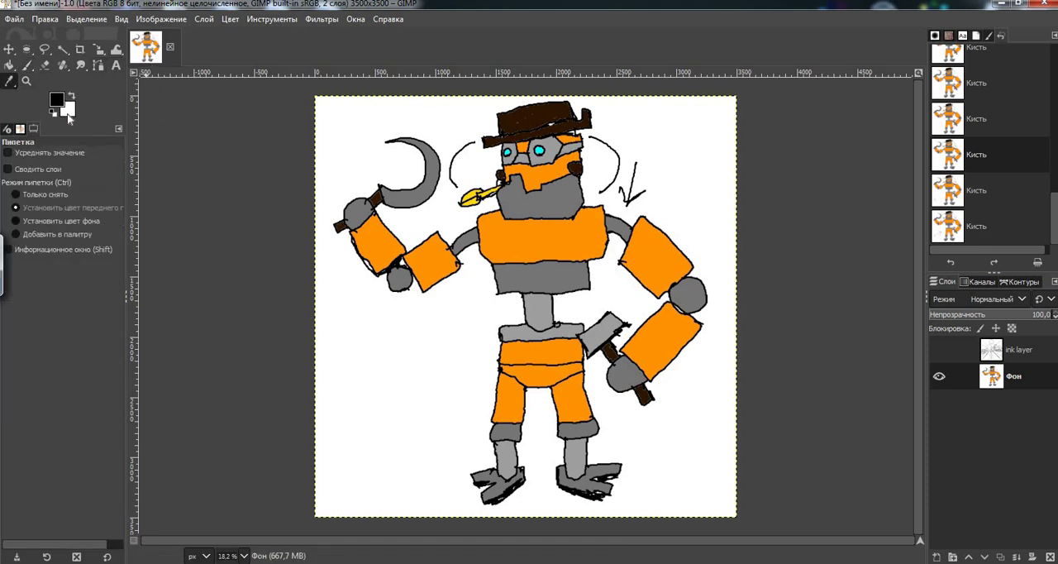
left_click(435, 249)
left_click(27, 66)
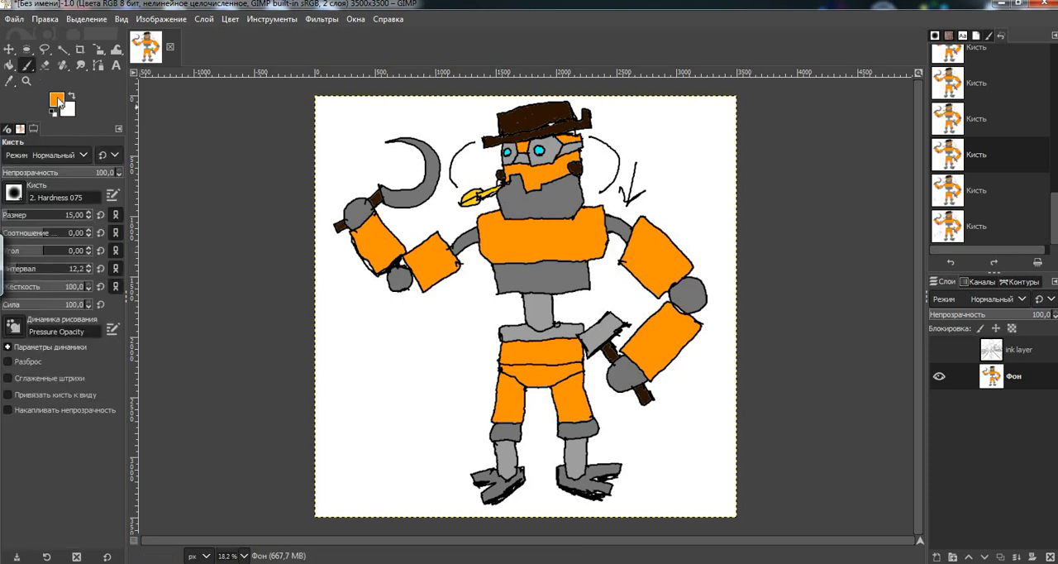
left_click(58, 99)
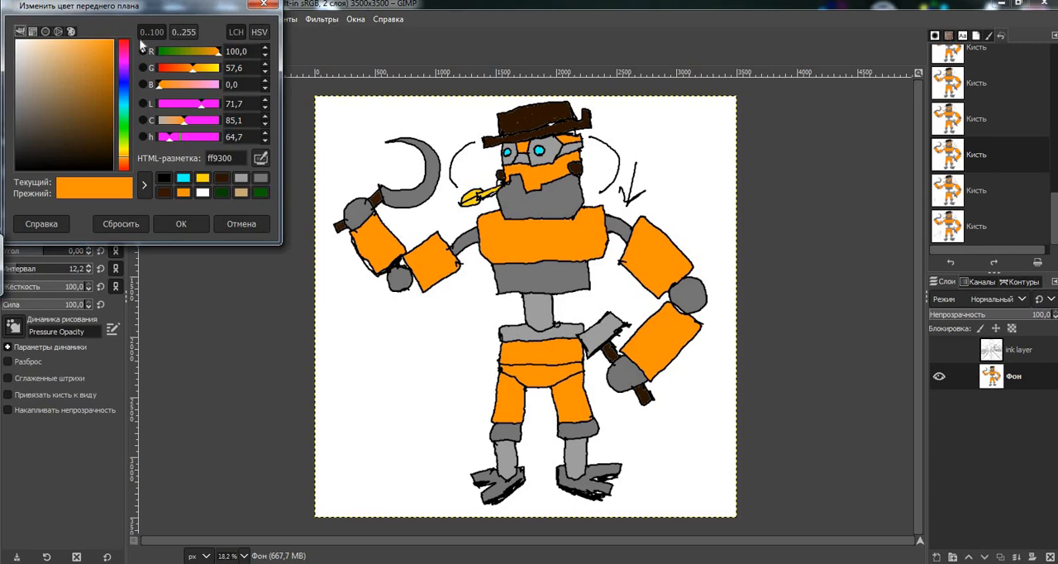
left_click_drag(112, 40, 112, 91)
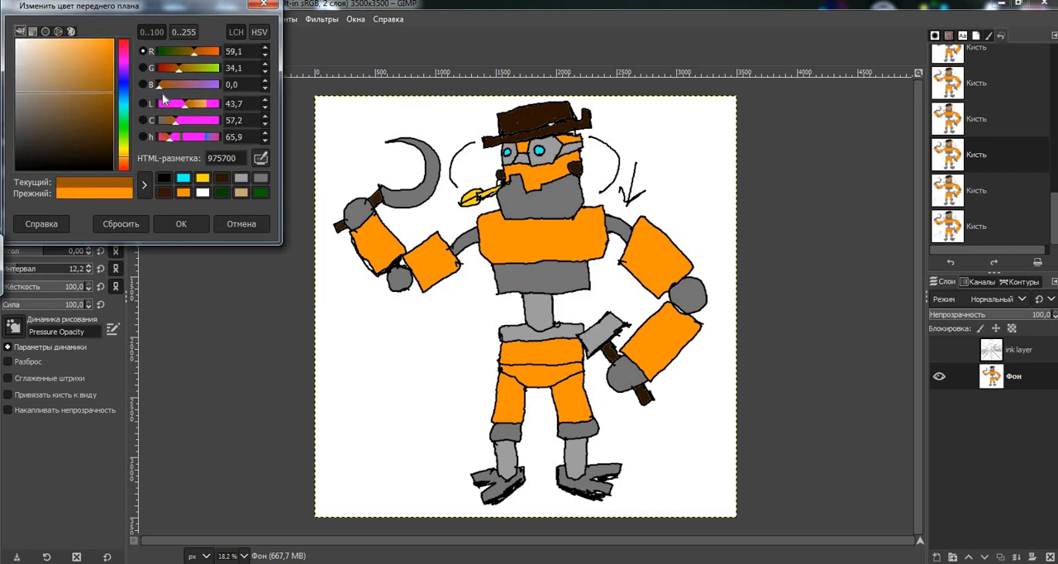
left_click(181, 223)
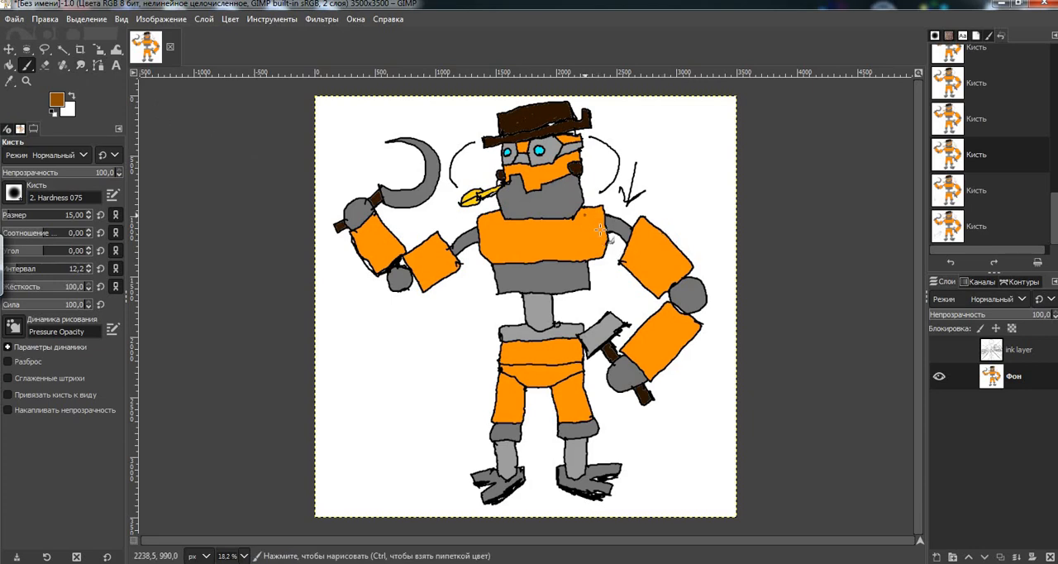
Step: Paint brown shading along the chest's right edge, then undo the stroke
left_click_drag(601, 232, 564, 262)
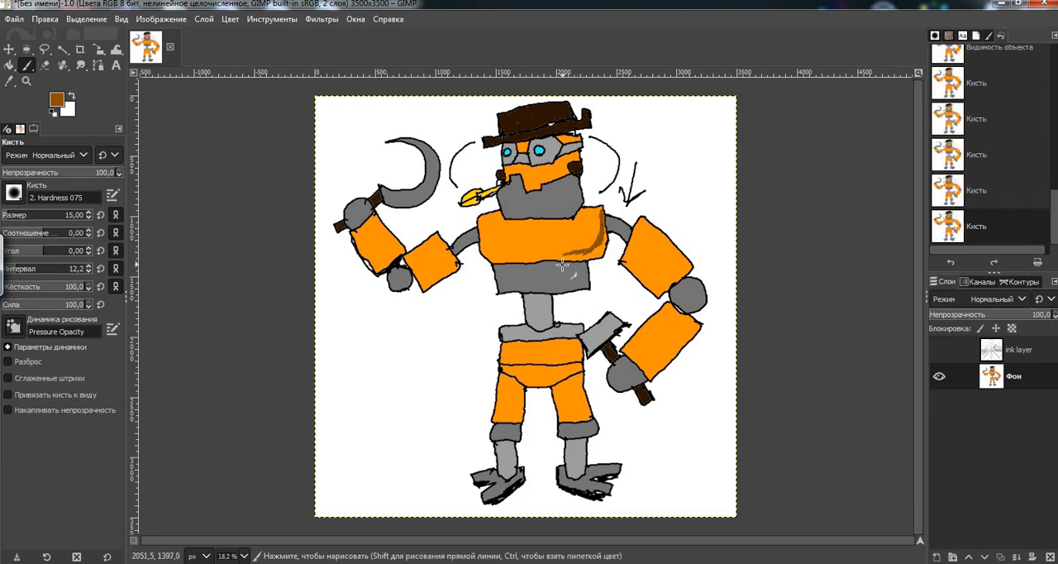
left_click(54, 22)
left_click(60, 36)
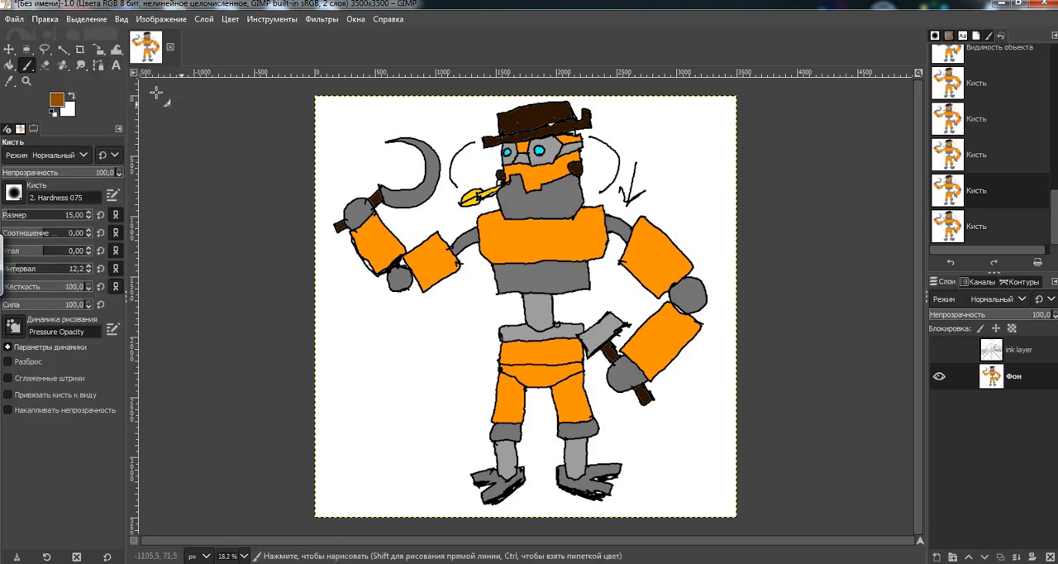
left_click(58, 100)
Step: Make the painting colour a lighter orange in the foreground colour dialog
mouse_move(91, 94)
left_mouse_down()
mouse_move(77, 7)
mouse_move(76, 17)
left_mouse_up()
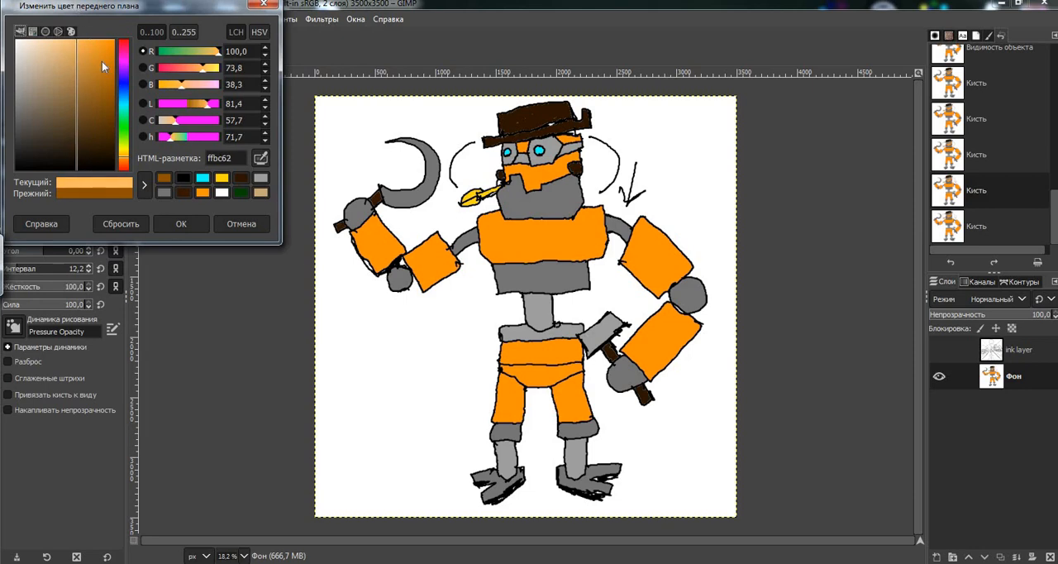
left_click(193, 230)
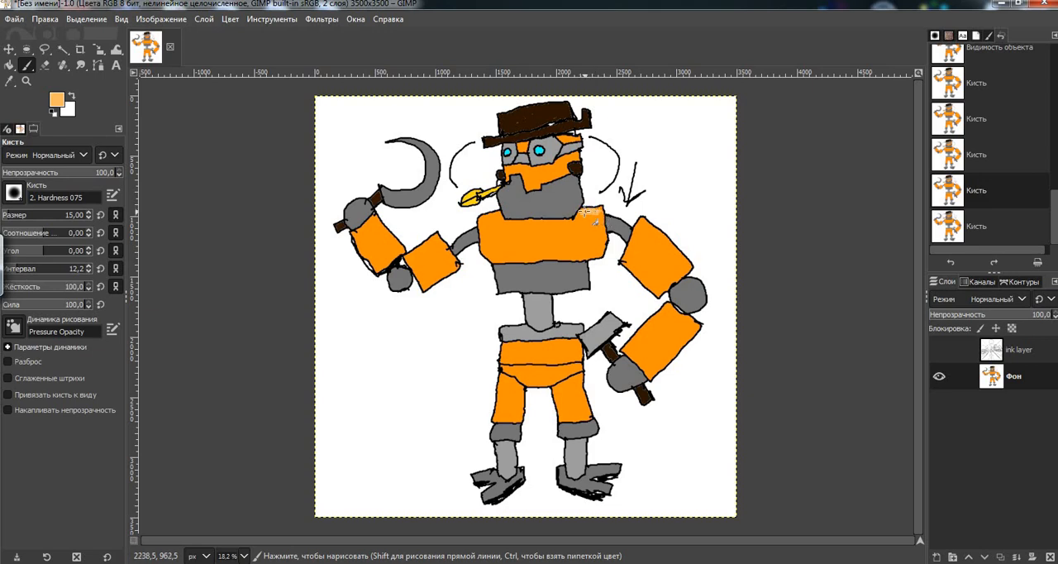
Step: Brush pale orange highlights down the chest's right edge and along its top, undoing and redoing one stroke
left_click_drag(596, 211, 601, 223)
left_click_drag(600, 223, 600, 250)
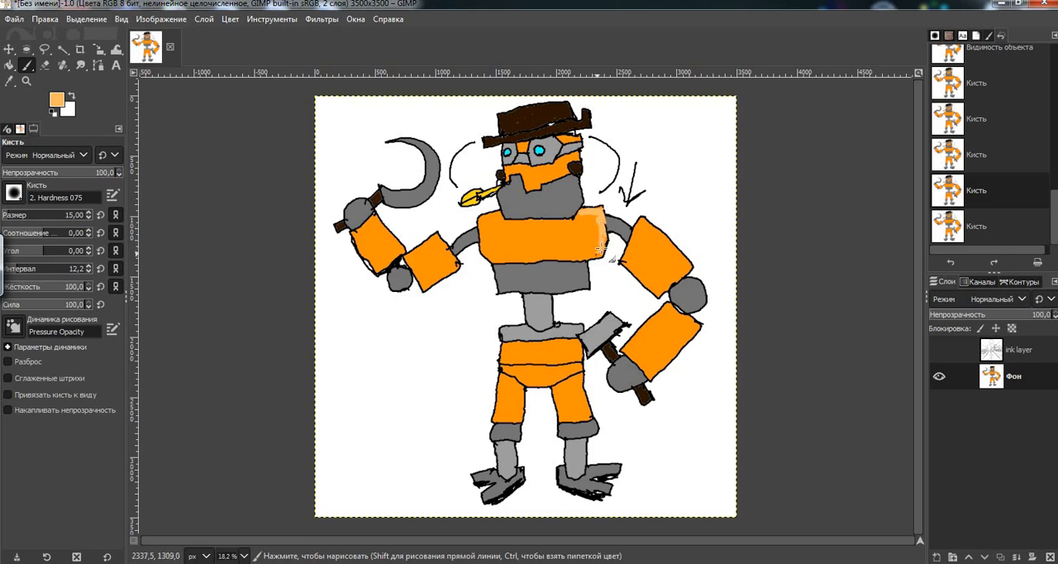
left_click_drag(600, 246, 557, 253)
left_click_drag(557, 253, 536, 258)
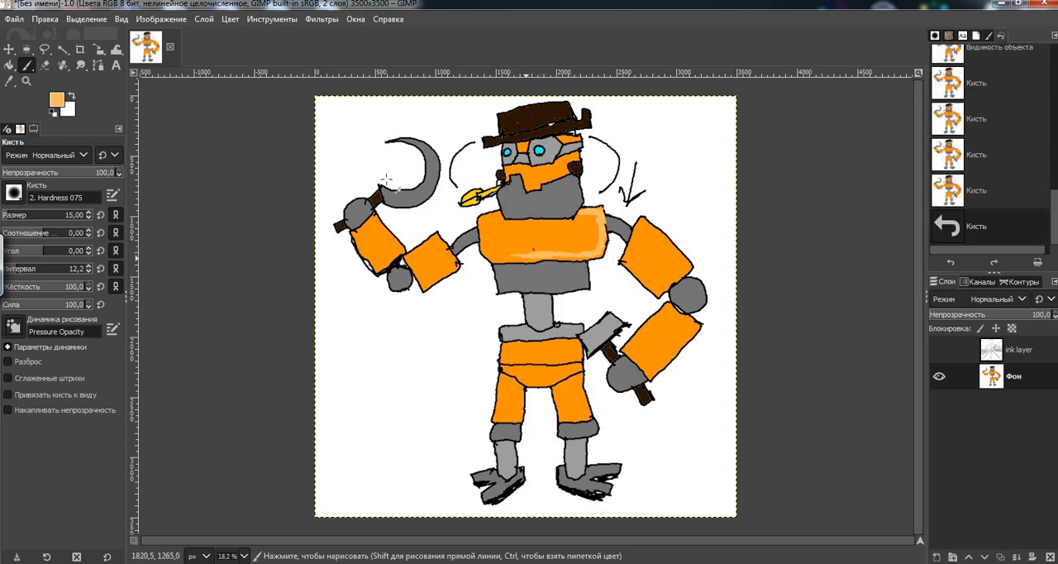
left_click(45, 18)
left_click(56, 34)
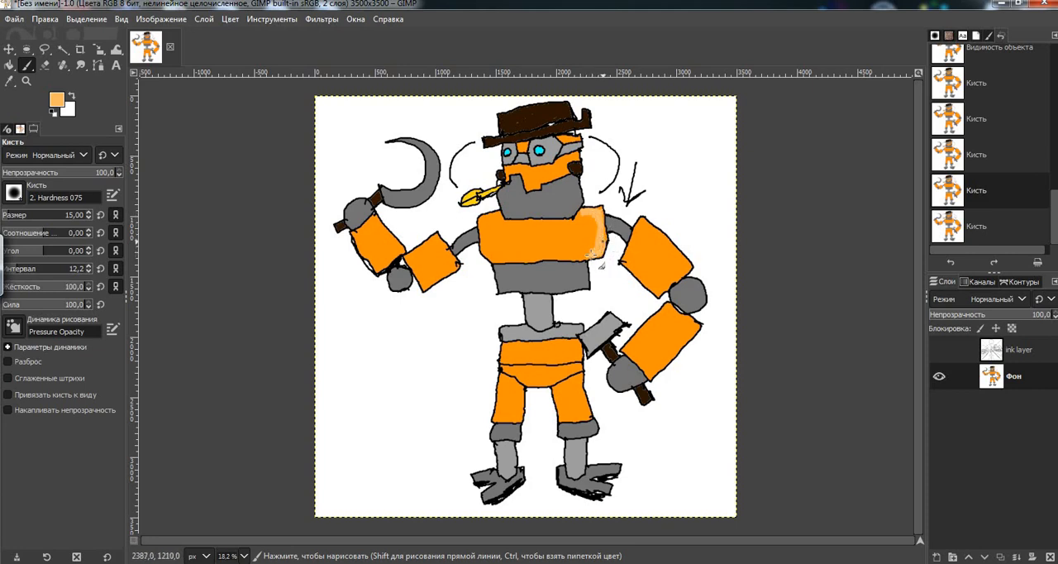
key("ctrl+y")
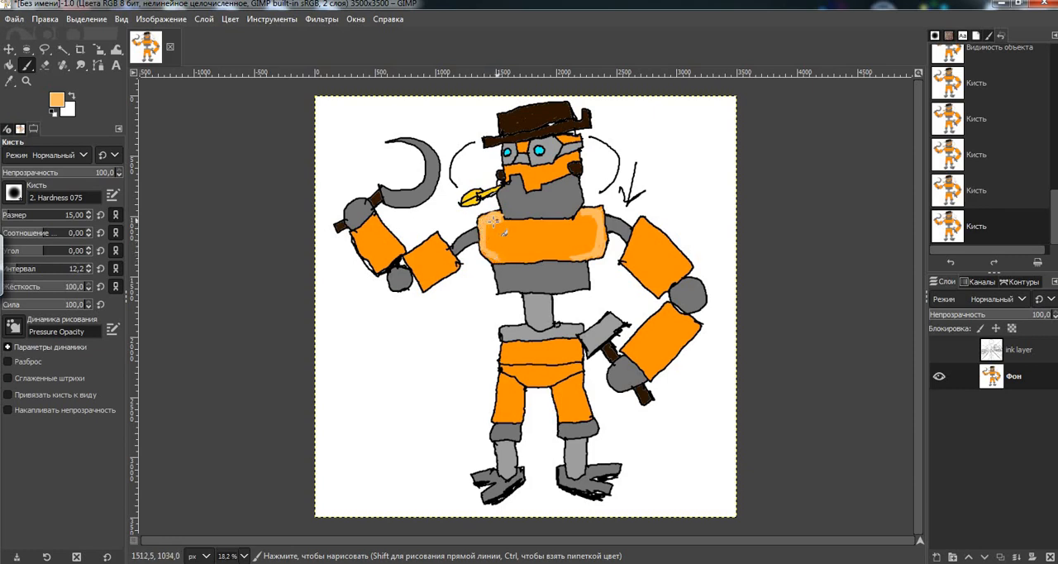
left_click_drag(486, 222, 591, 216)
Step: Set the background colour to brown 8e5200 and swap it in as the painting colour
left_click(58, 100)
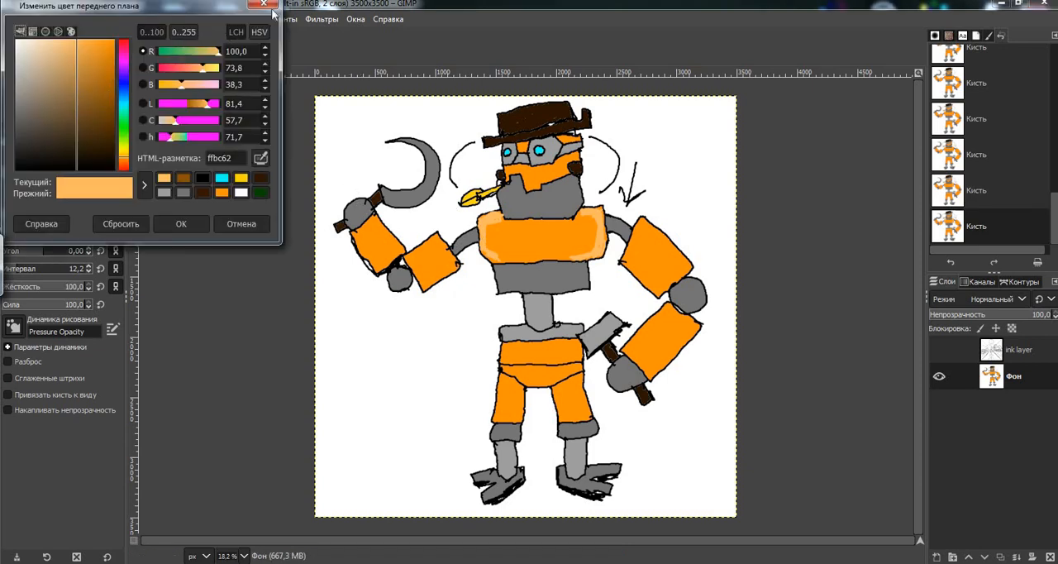
left_click(264, 6)
left_click(69, 109)
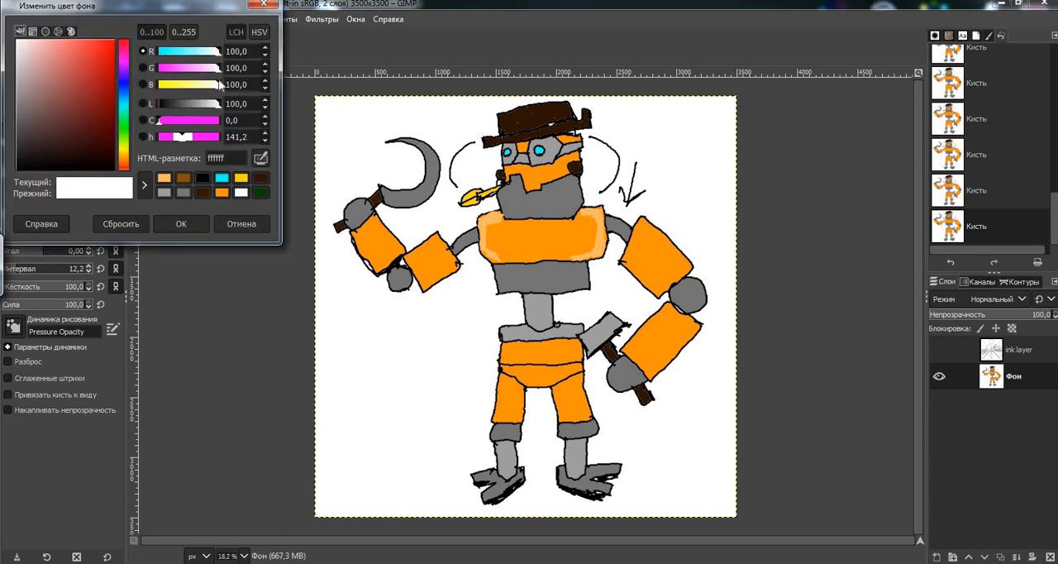
left_click(183, 178)
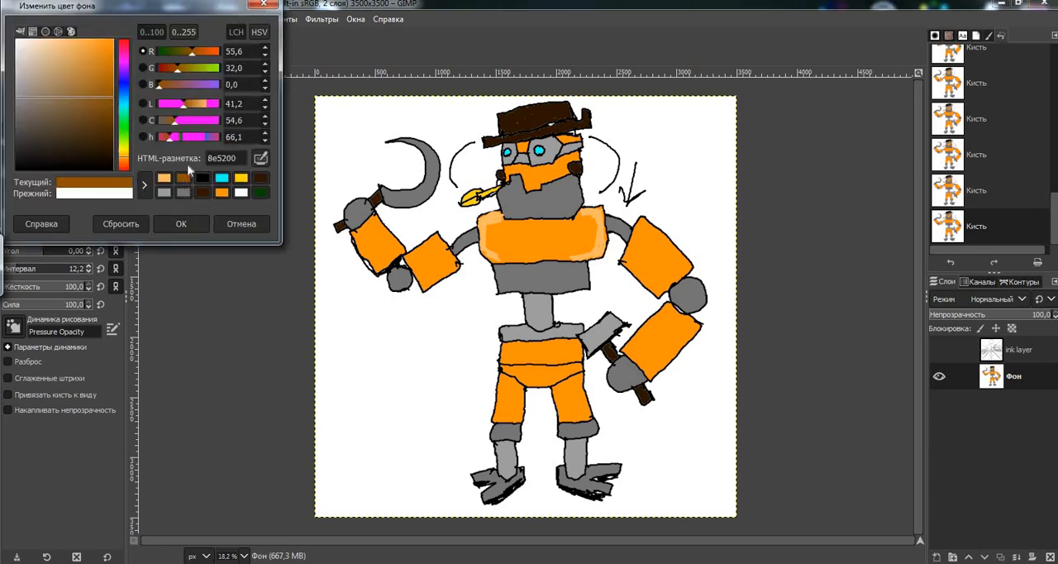
left_click(202, 220)
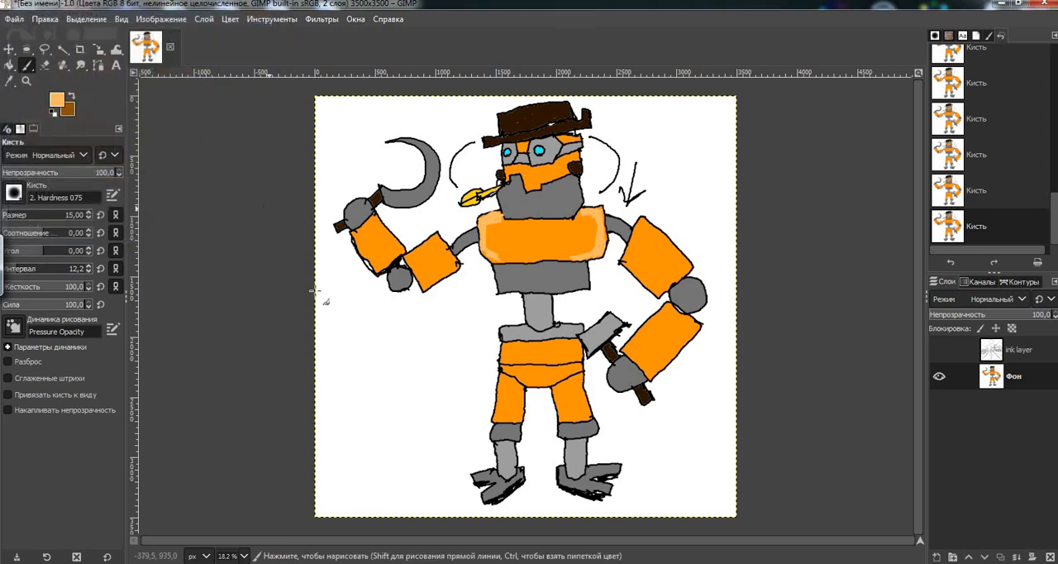
left_click_drag(577, 240, 570, 248)
left_click(45, 18)
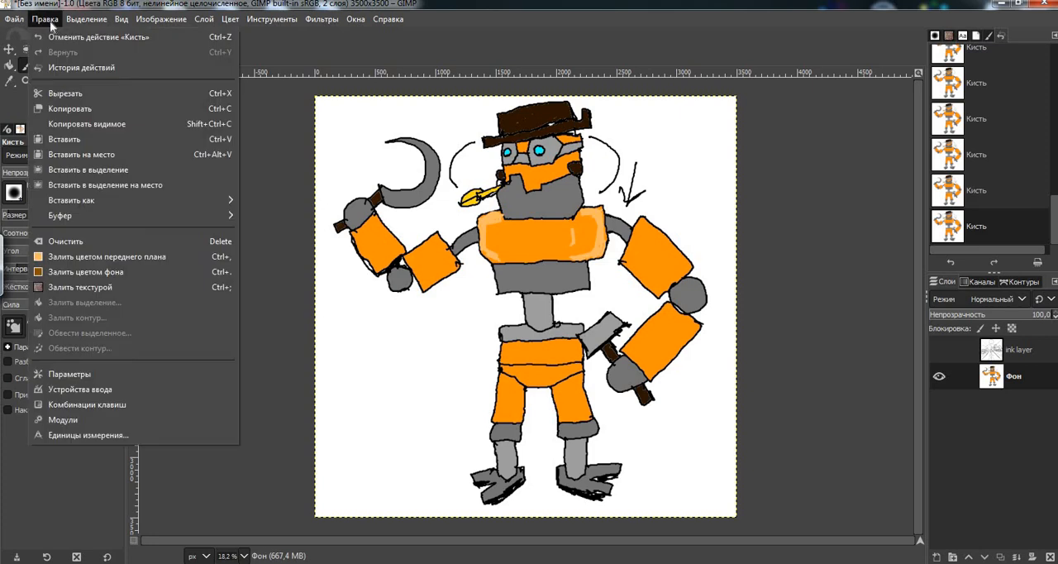
left_click(72, 96)
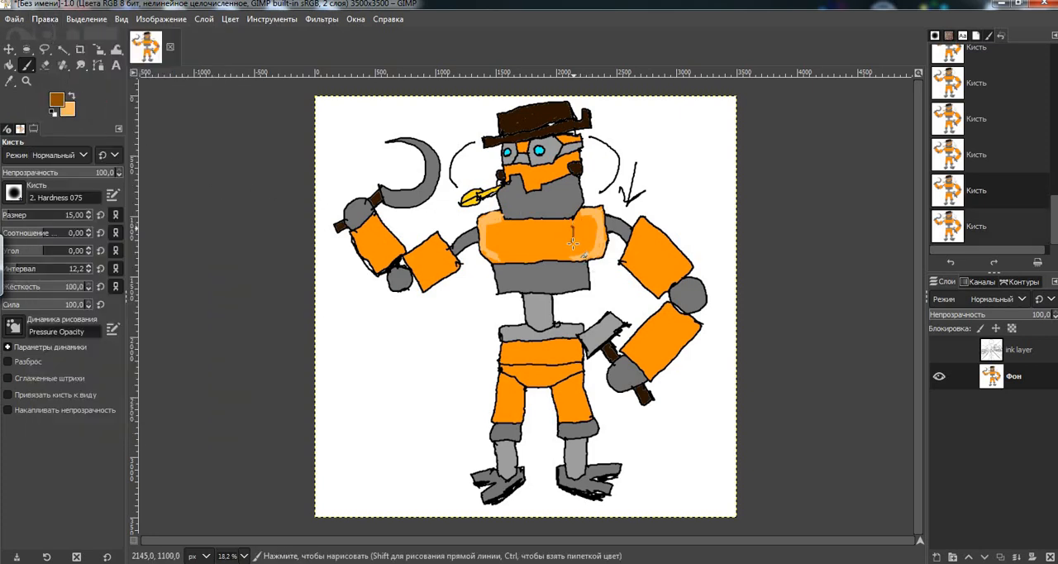
Step: Outline and fill a solid brown patch in the chest centre, enlarging the brush to 151
left_click_drag(541, 229, 562, 229)
mouse_move(500, 237)
left_mouse_down()
mouse_move(551, 252)
mouse_move(573, 249)
mouse_move(581, 233)
mouse_move(504, 242)
left_mouse_up()
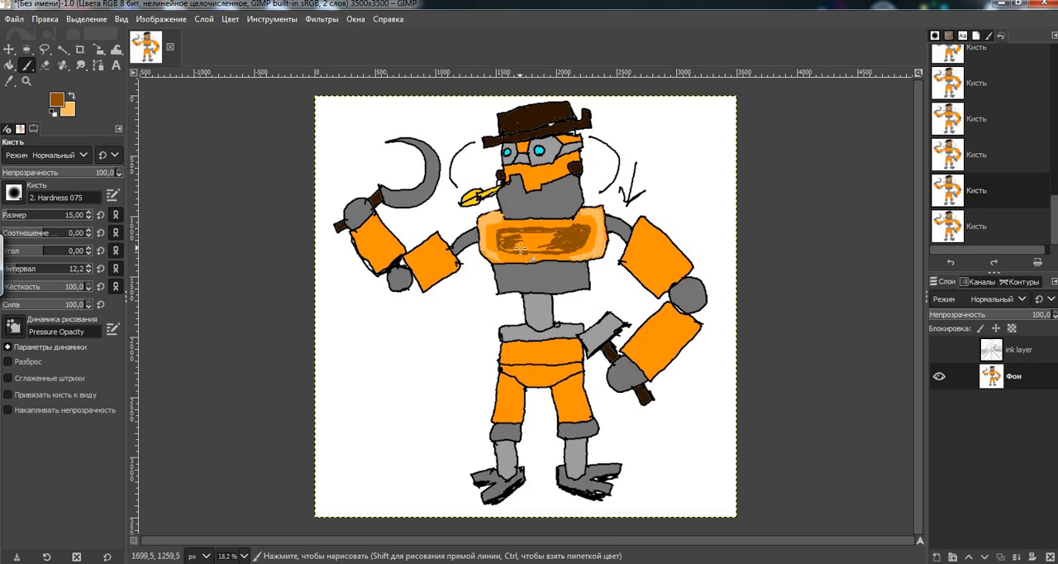
left_click_drag(504, 241, 530, 242)
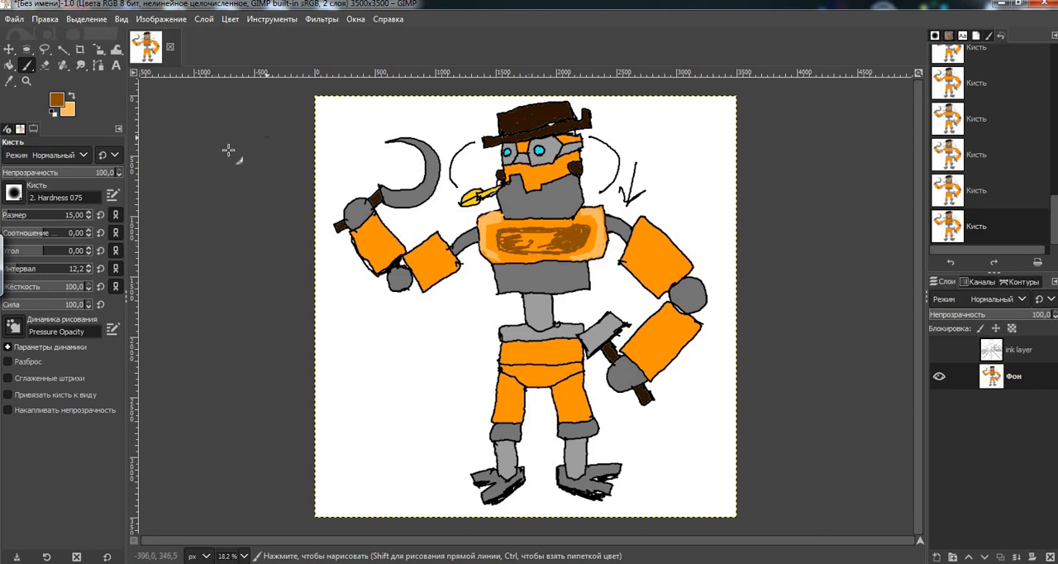
left_click(18, 217)
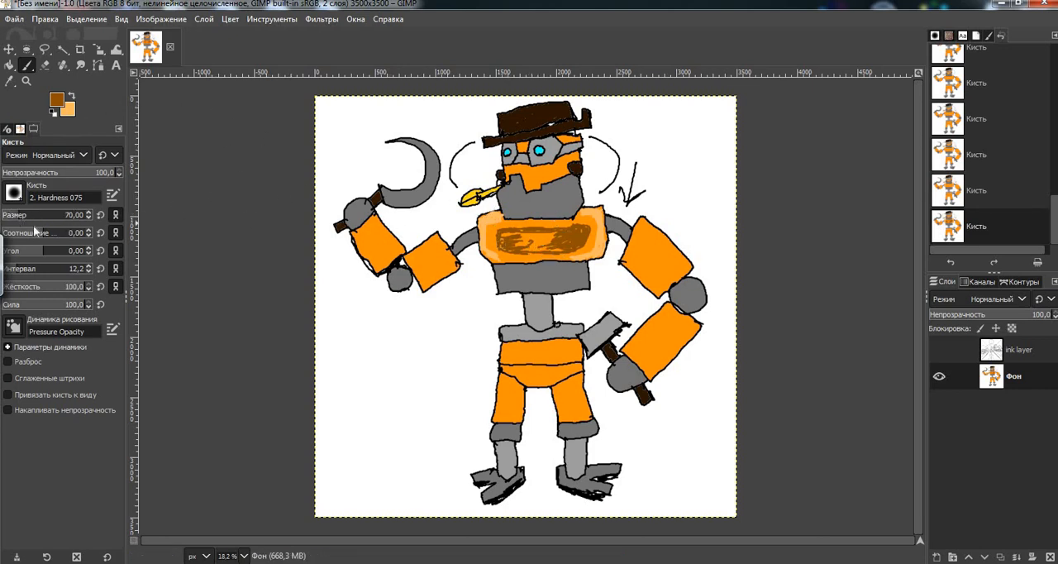
left_click(28, 217)
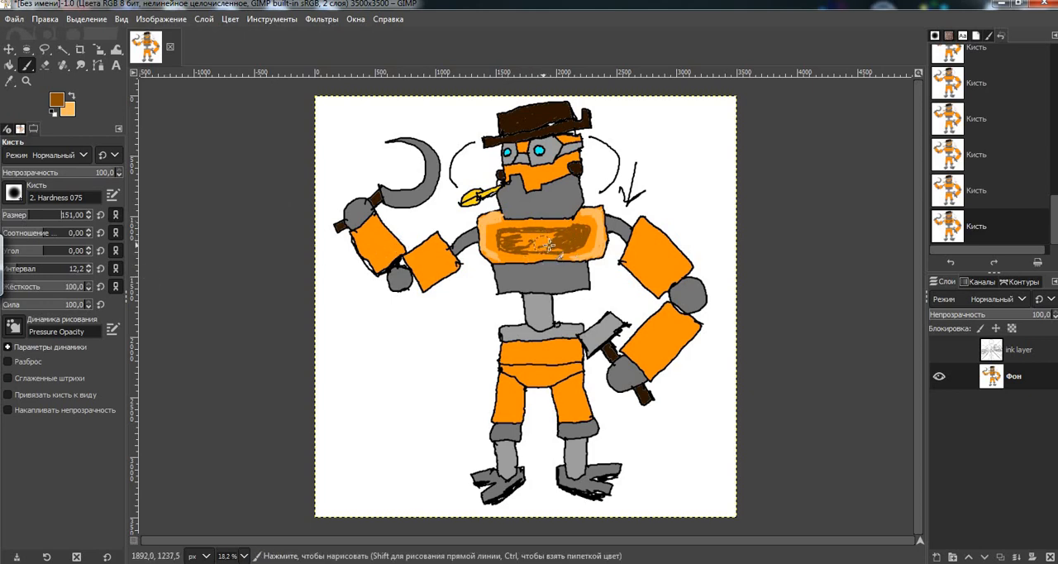
mouse_move(537, 238)
left_mouse_down()
mouse_move(558, 242)
mouse_move(519, 241)
mouse_move(518, 252)
left_mouse_up()
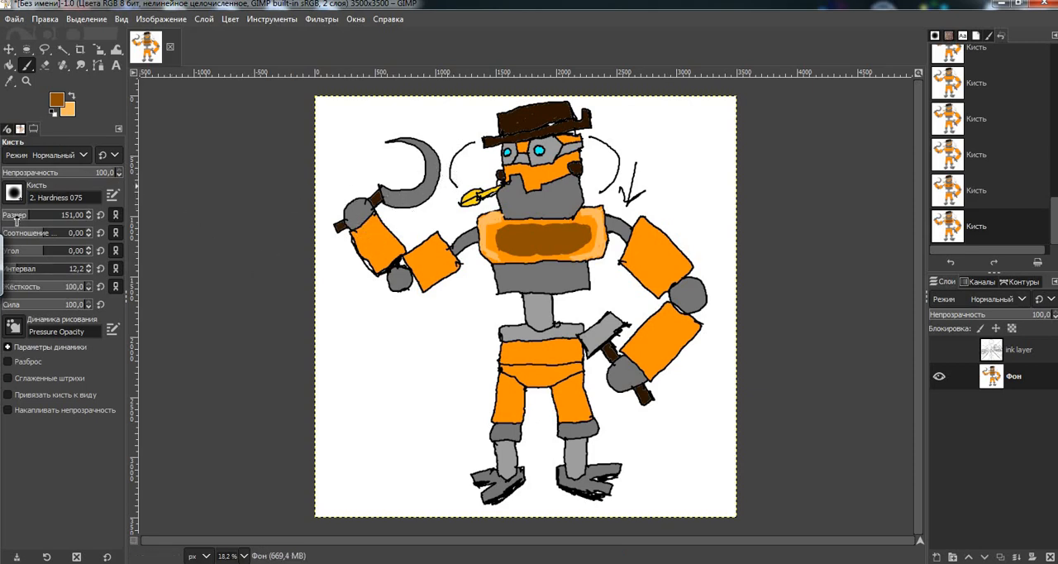
left_click(73, 215)
Step: Restore brush size 15 and dab light orange on the robot's cheek and near the hat brim
key("BackSpace")
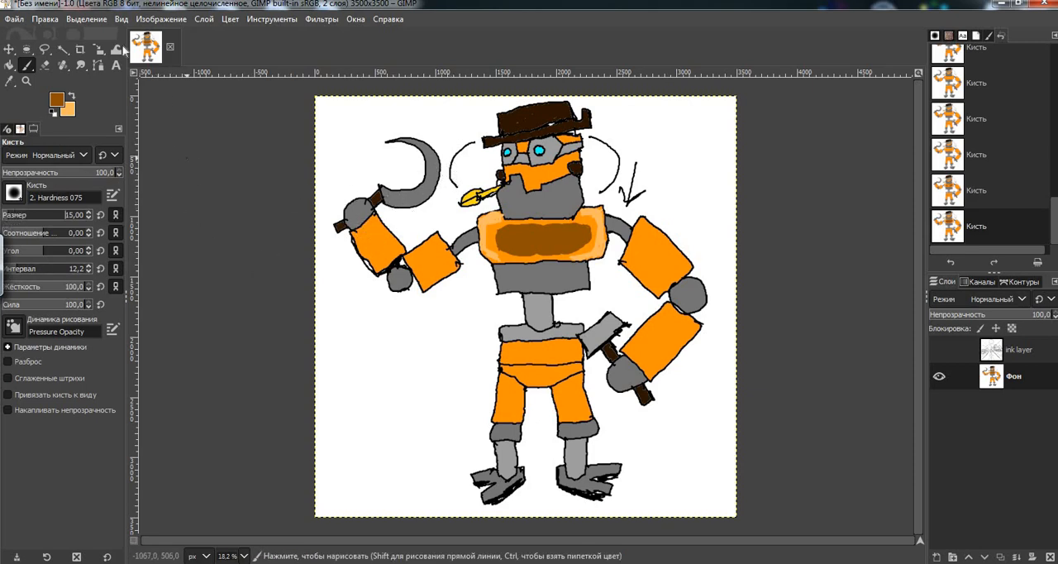
left_click(71, 96)
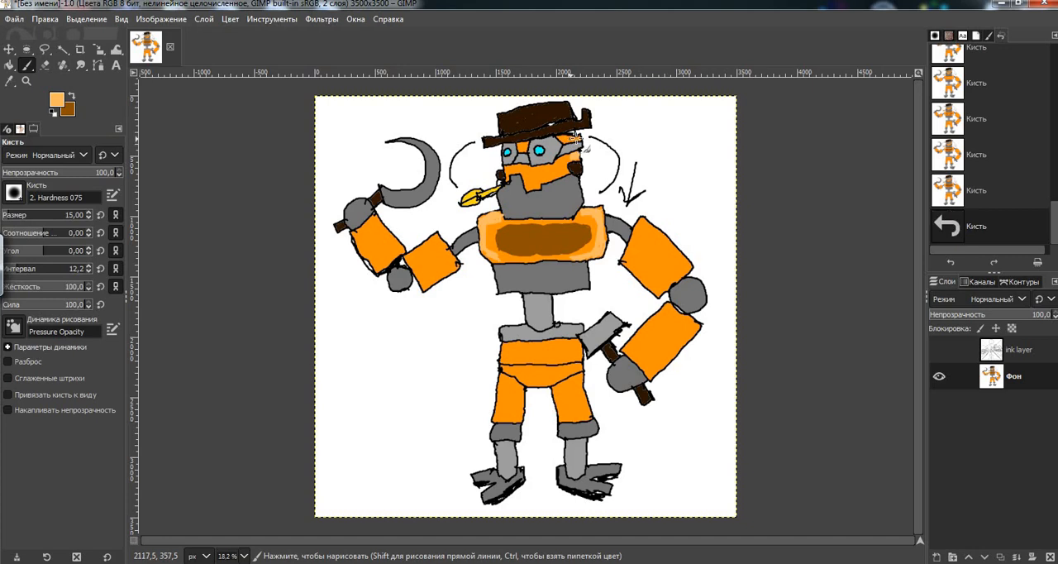
left_click(569, 162)
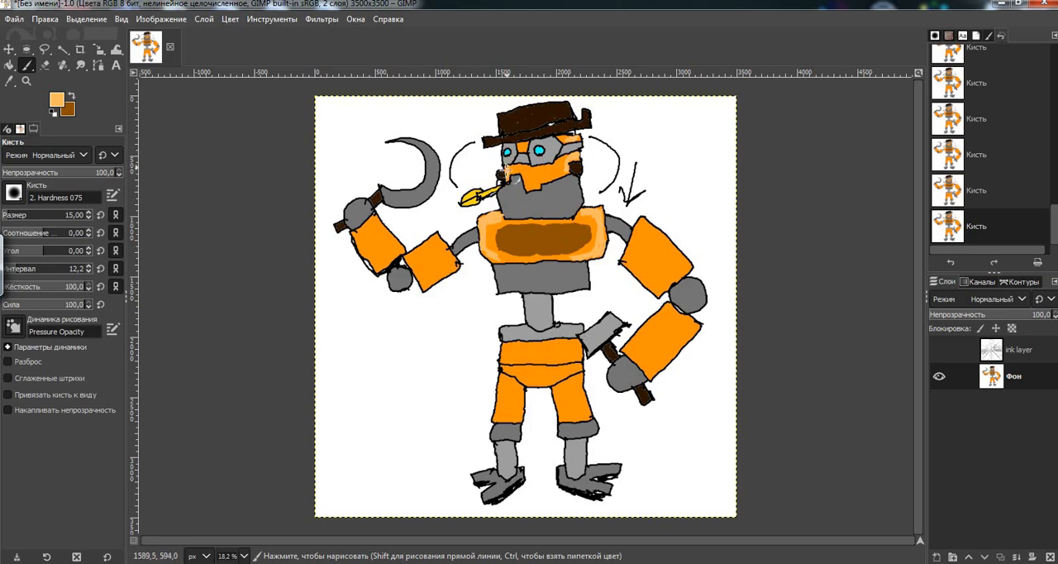
left_click(521, 146)
Step: Swap to dark brown and add a small brown dab lower on the robot
left_click(73, 96)
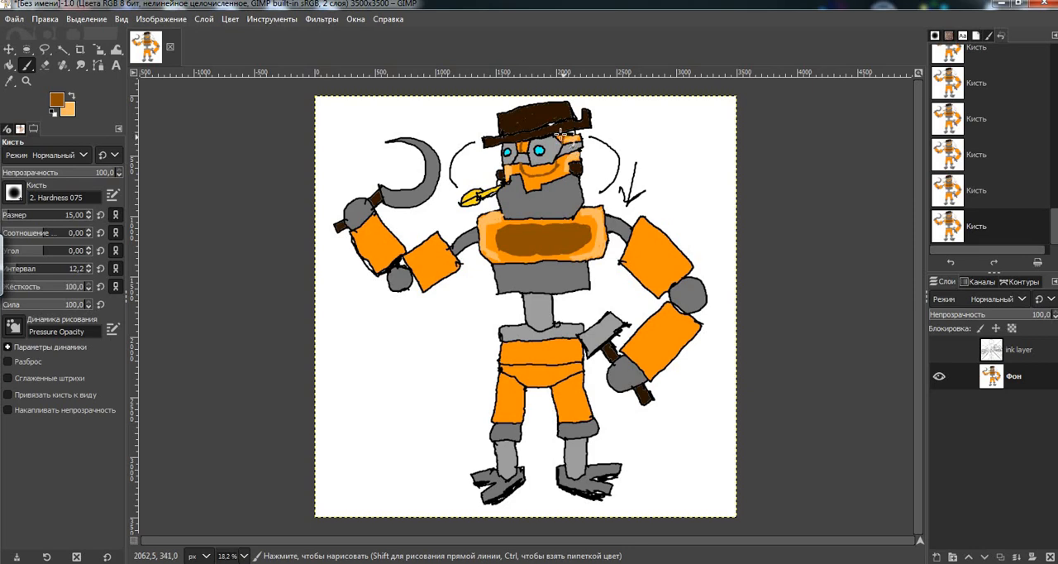
left_click(498, 312)
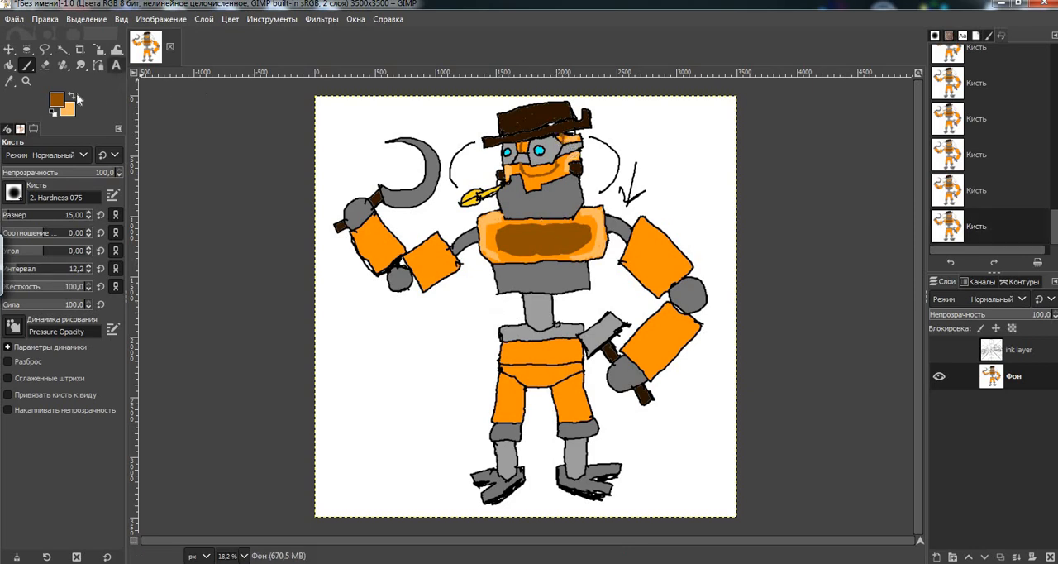
left_click(9, 65)
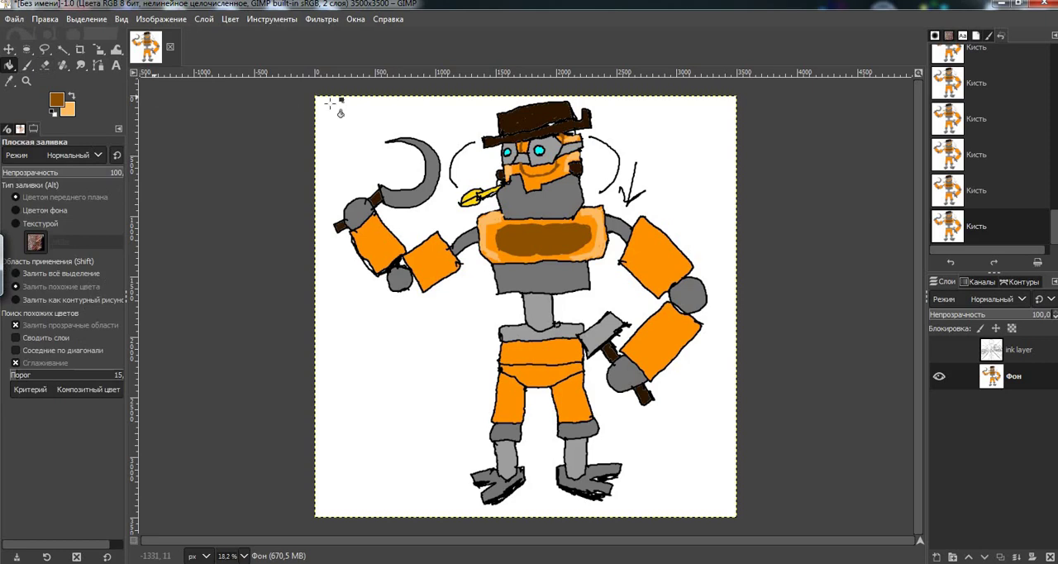
Step: Bucket-fill the beard regions and the small area near the right eye with brown
left_click(521, 149)
left_click(567, 135)
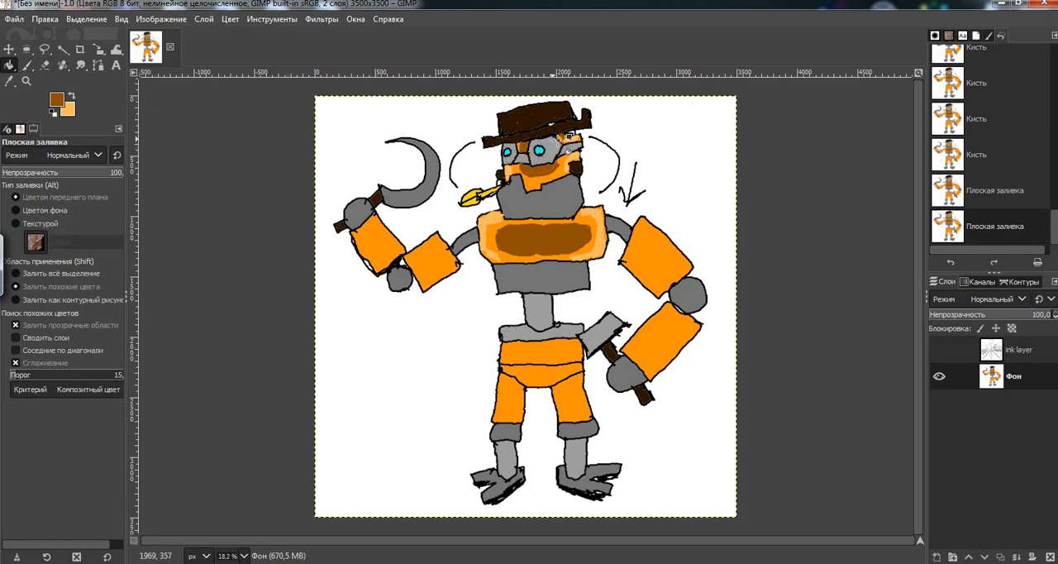
left_click(560, 147)
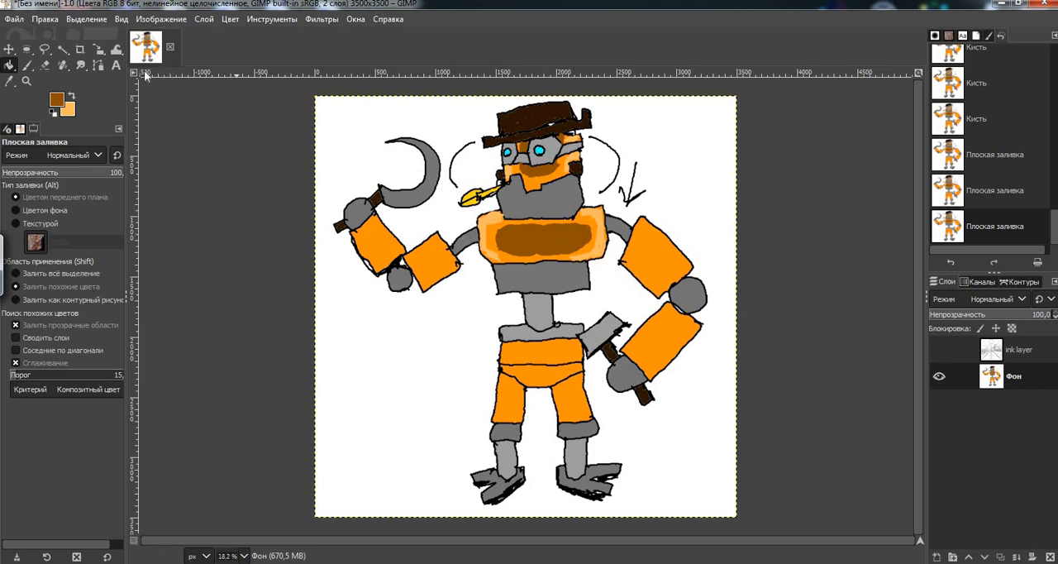
Step: With the Paintbrush and light orange, highlight the square arm piece beside the hook hand
left_click(28, 65)
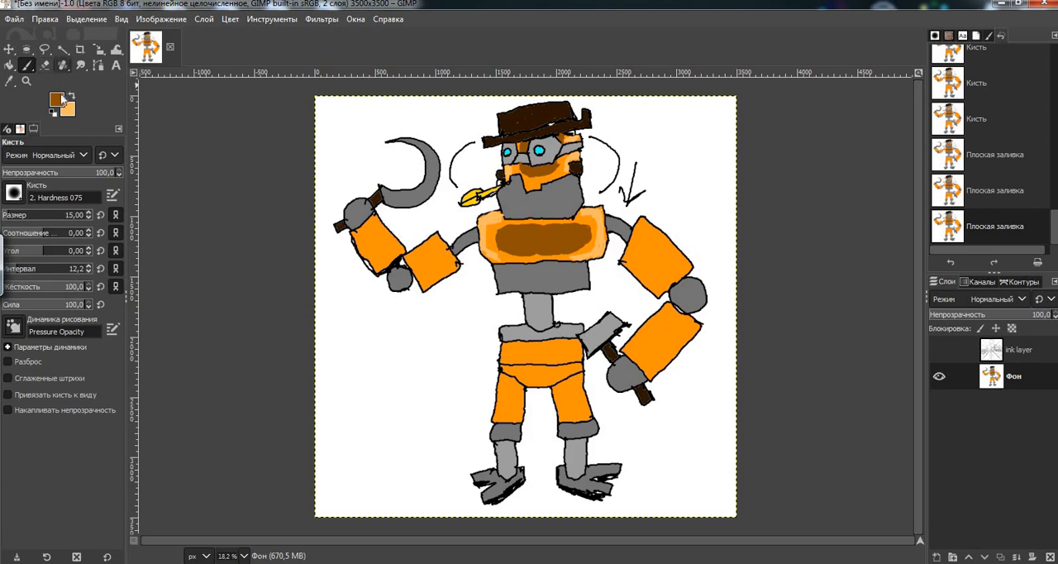
left_click(72, 97)
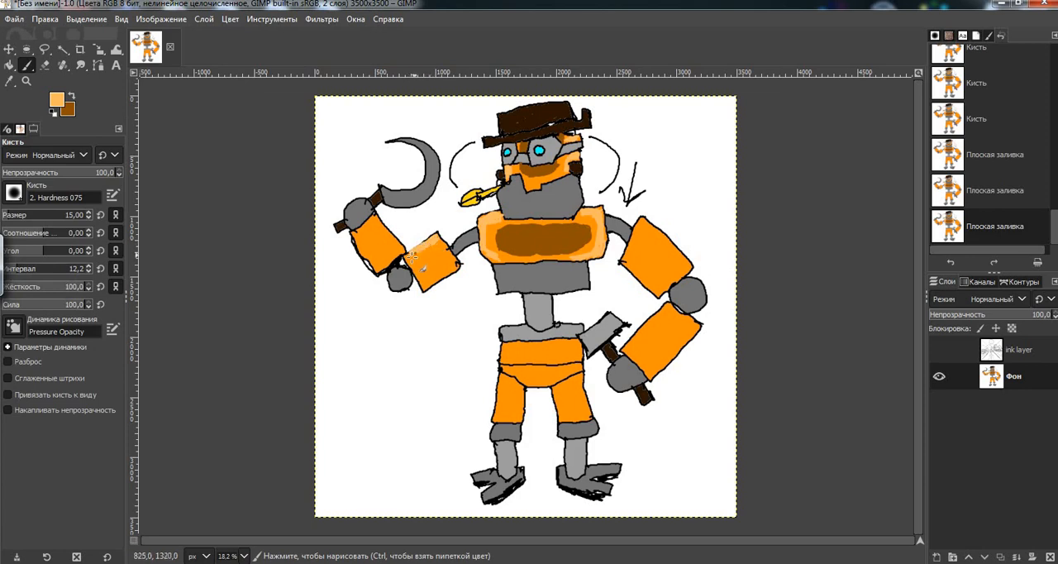
mouse_move(411, 258)
left_mouse_down()
mouse_move(431, 279)
mouse_move(455, 248)
mouse_move(442, 242)
mouse_move(431, 298)
mouse_move(422, 277)
left_mouse_up()
left_click(411, 252)
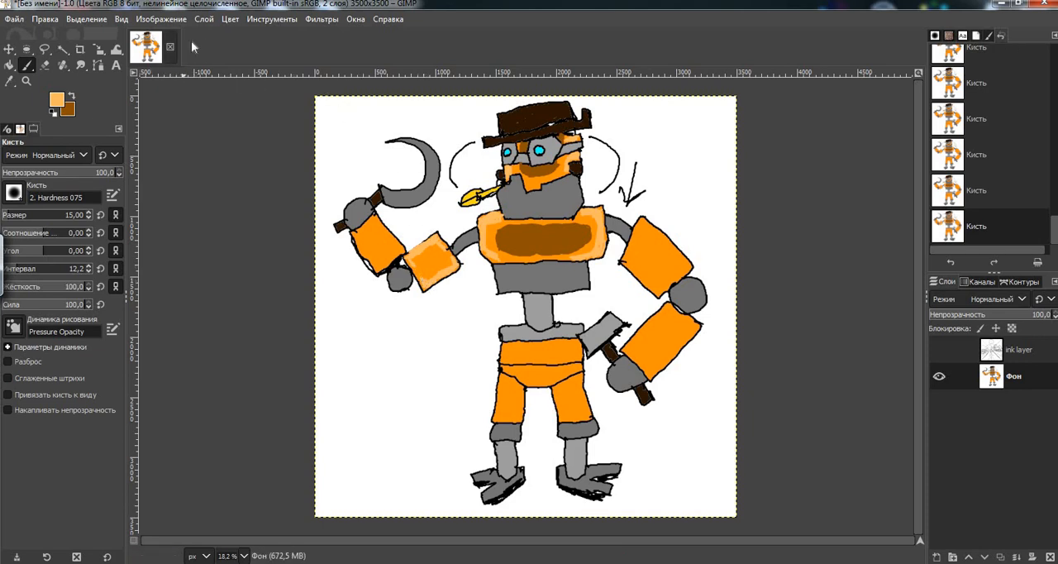
Step: Change the foreground to a lighter, warmer brown in the colour dialog
left_click(71, 98)
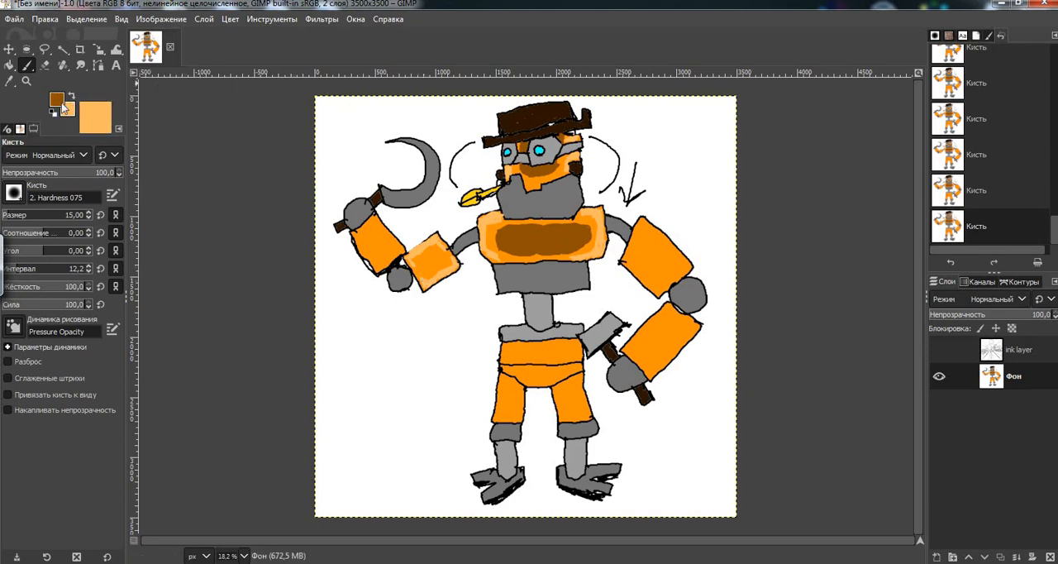
left_click_drag(115, 95, 121, 75)
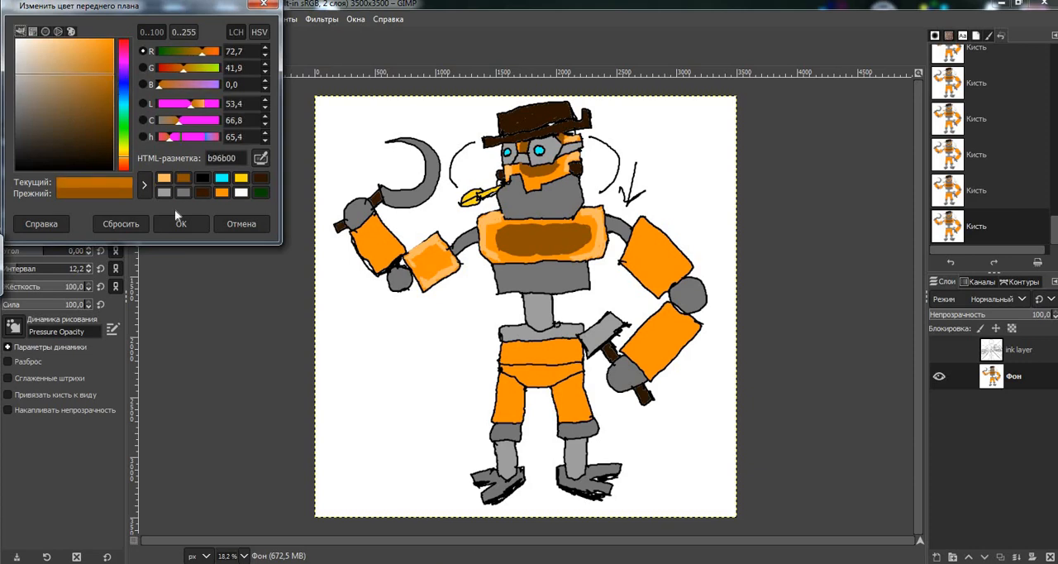
left_click(181, 225)
Step: Bucket-fill the moustache, beard areas and chest patch with the new brown
left_click(10, 65)
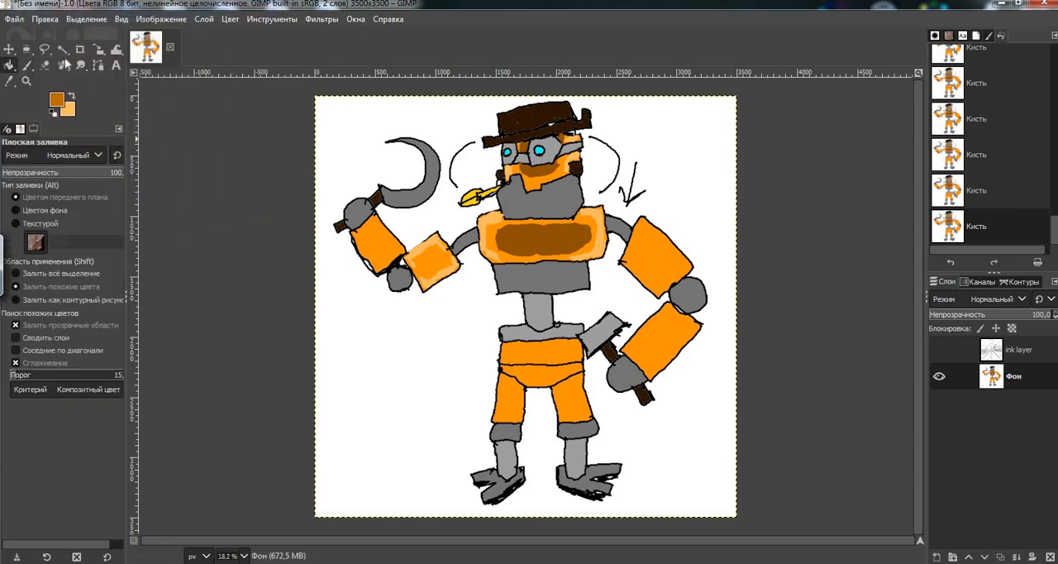
left_click(539, 171)
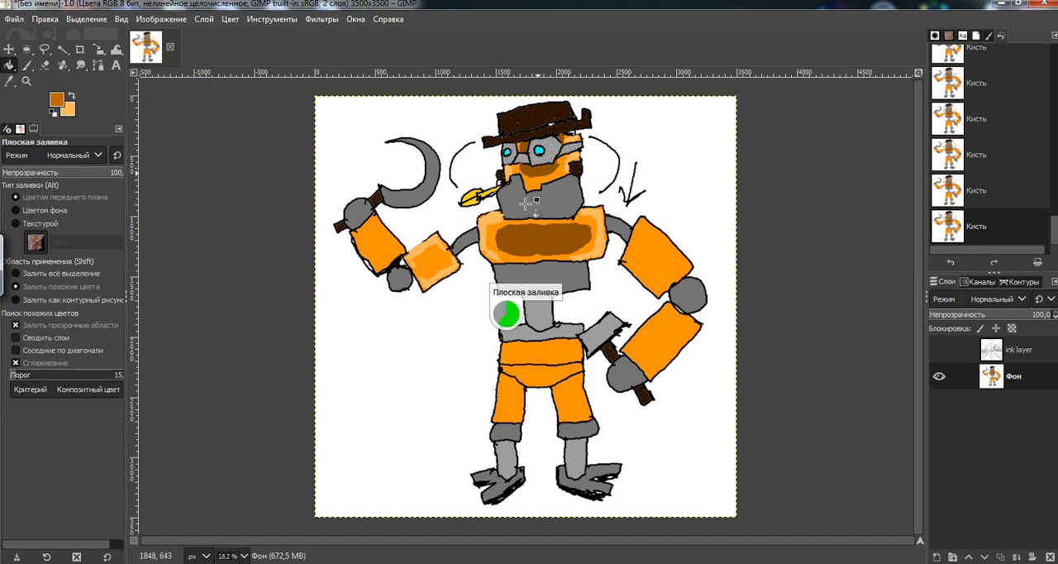
left_click(536, 174)
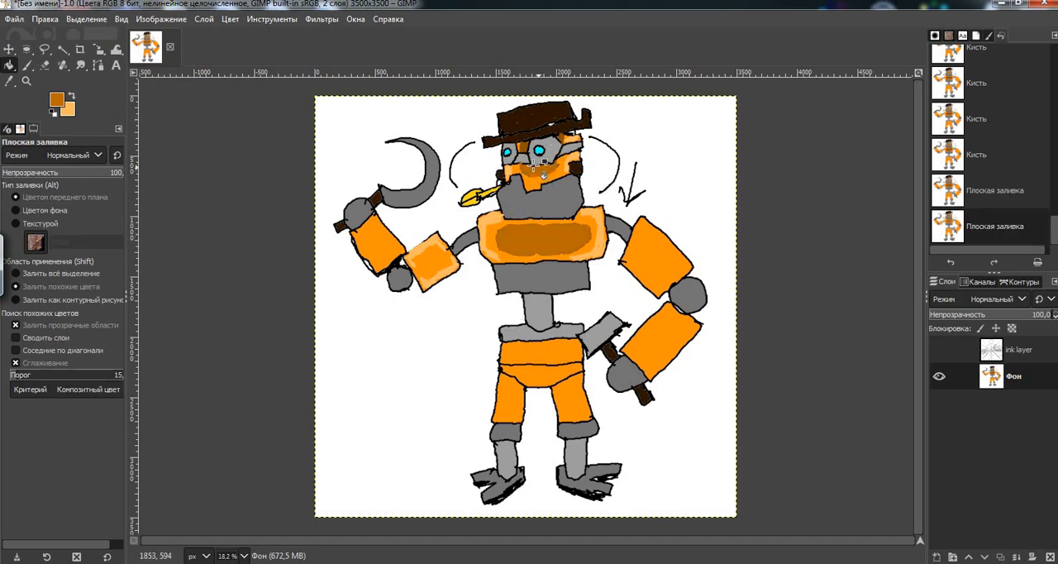
left_click(529, 159)
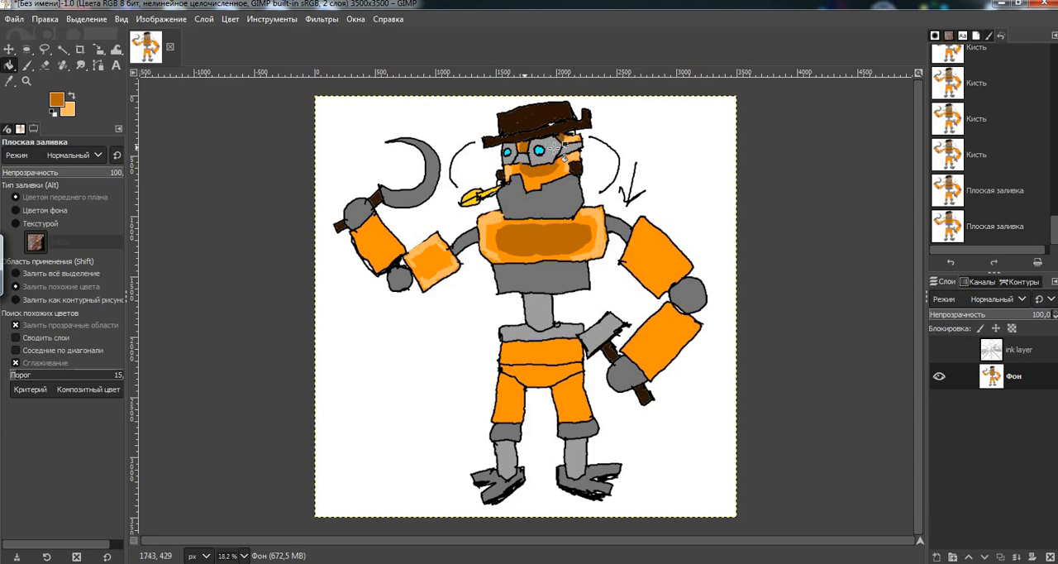
left_click(541, 196)
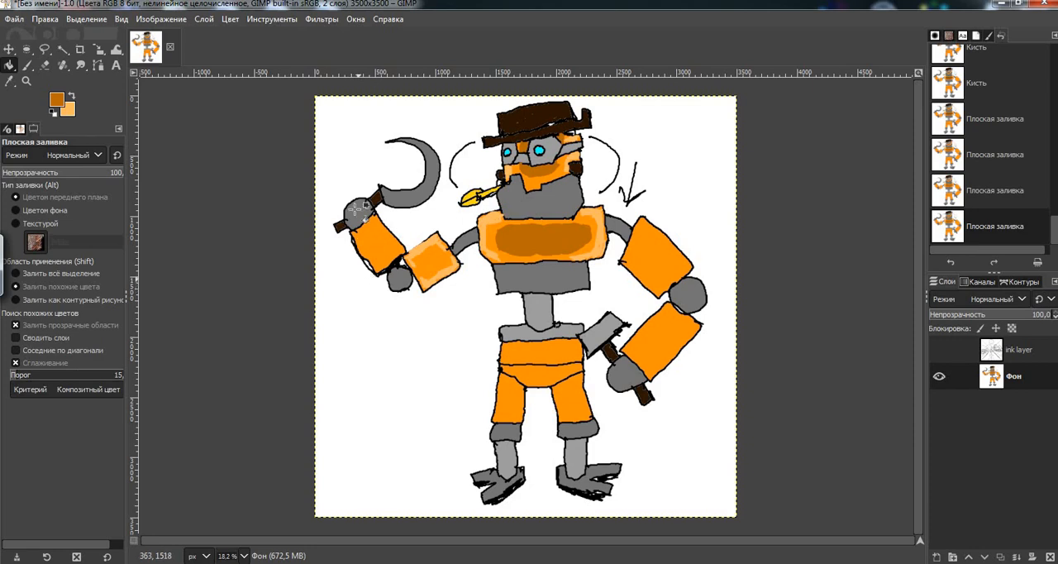
left_click(26, 66)
Step: Shade the forearm square dark orange, then brush light orange highlights on the left arm
mouse_move(442, 259)
left_mouse_down()
mouse_move(429, 263)
mouse_move(439, 251)
left_mouse_up()
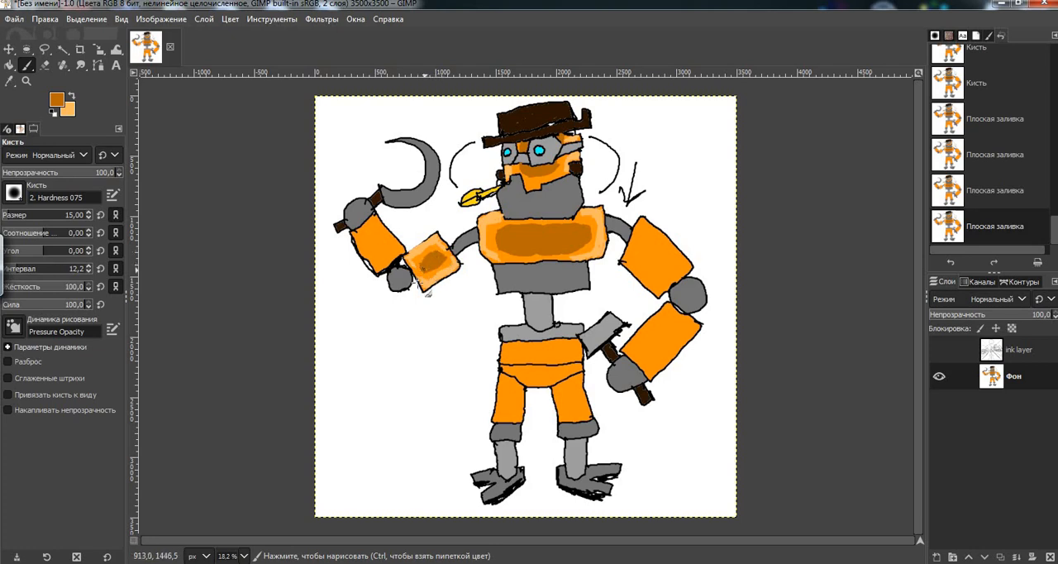
left_click_drag(429, 263, 417, 282)
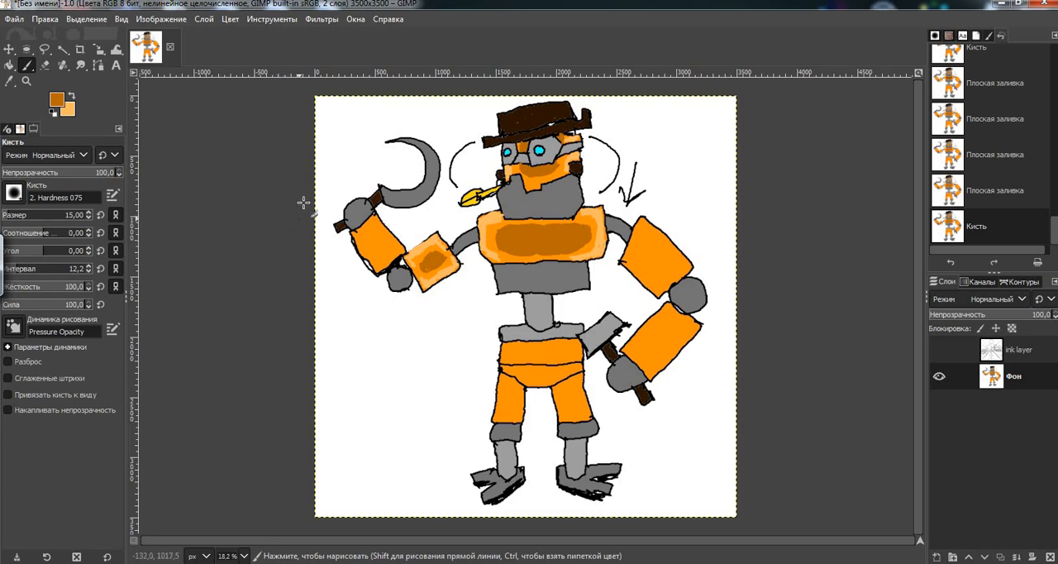
left_click(72, 97)
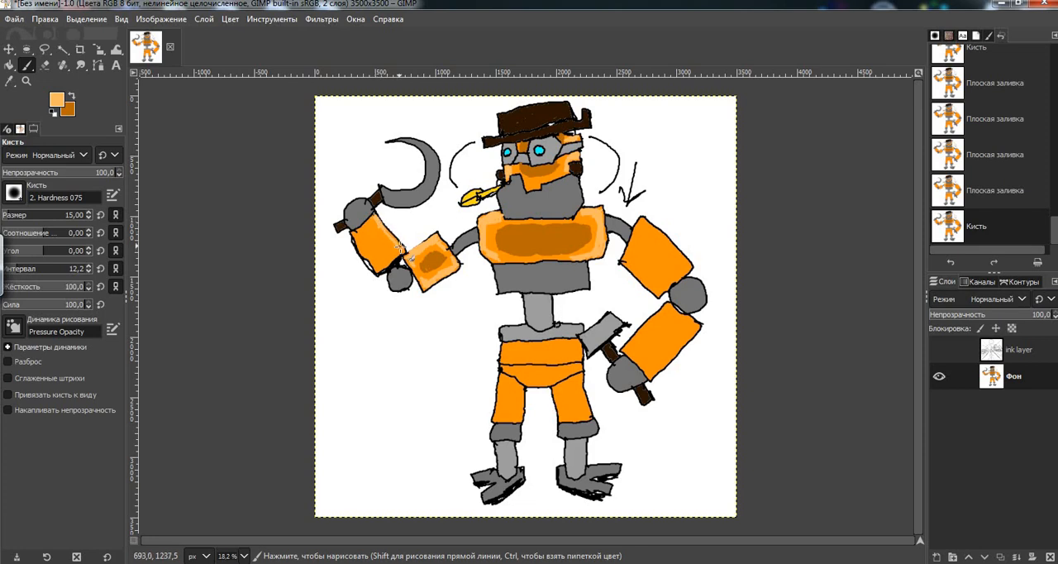
mouse_move(399, 248)
left_mouse_down()
mouse_move(364, 227)
mouse_move(360, 245)
left_mouse_up()
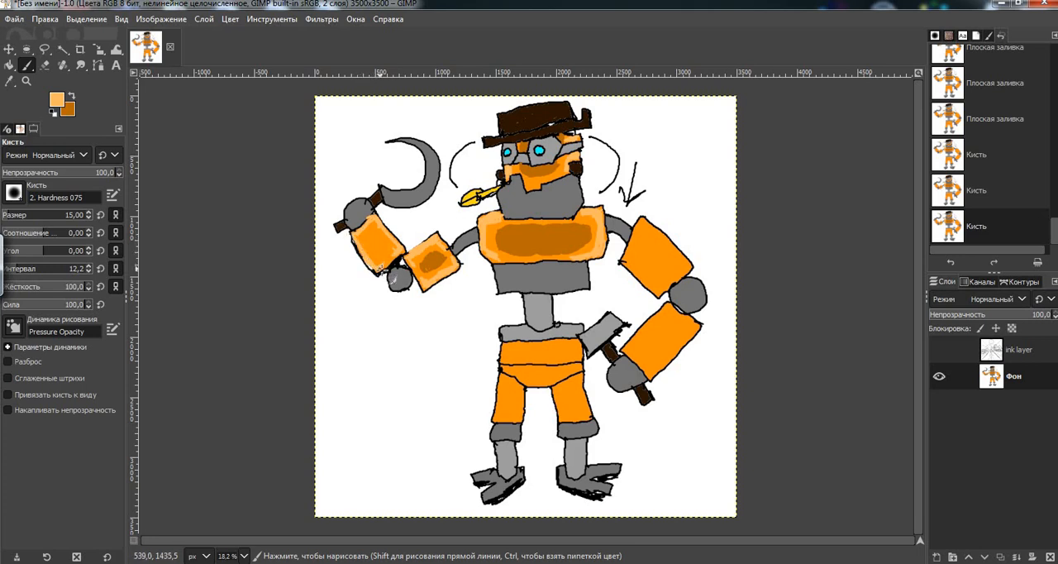
left_click_drag(389, 263, 377, 263)
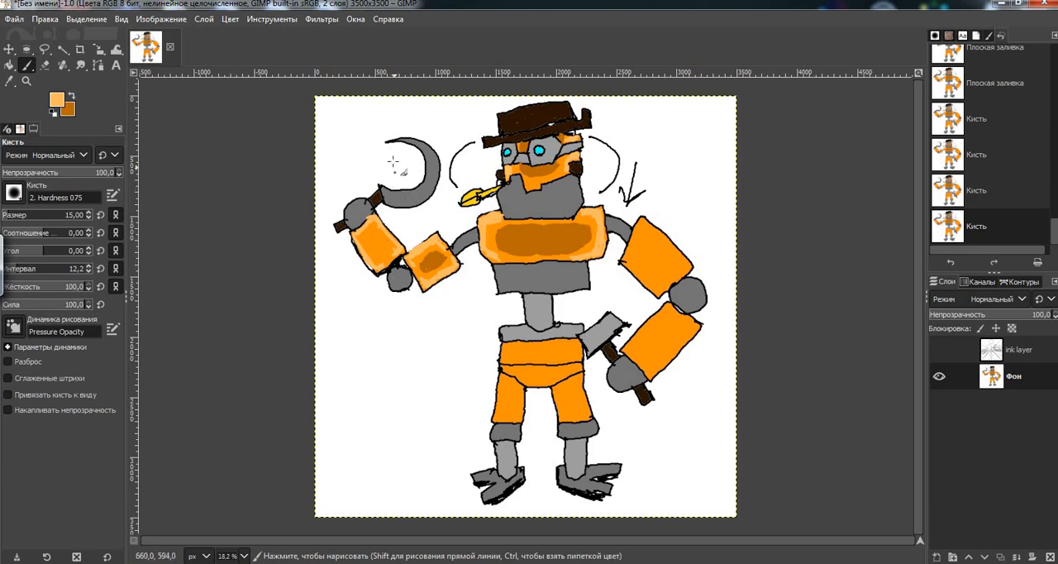
Step: Swap back to dark orange and shade the upper left arm square's centre
left_click(72, 96)
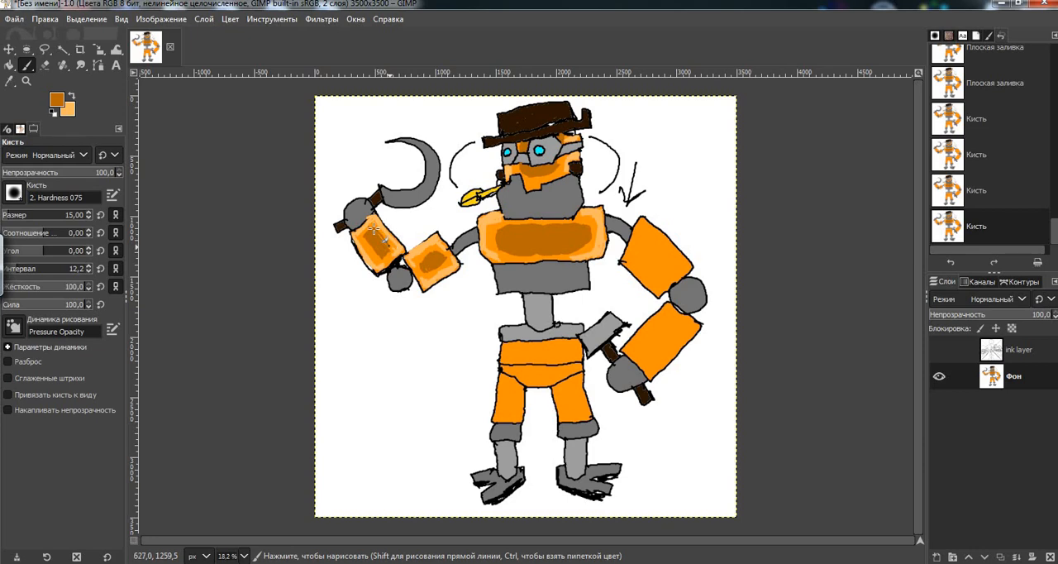
left_click_drag(385, 243, 389, 255)
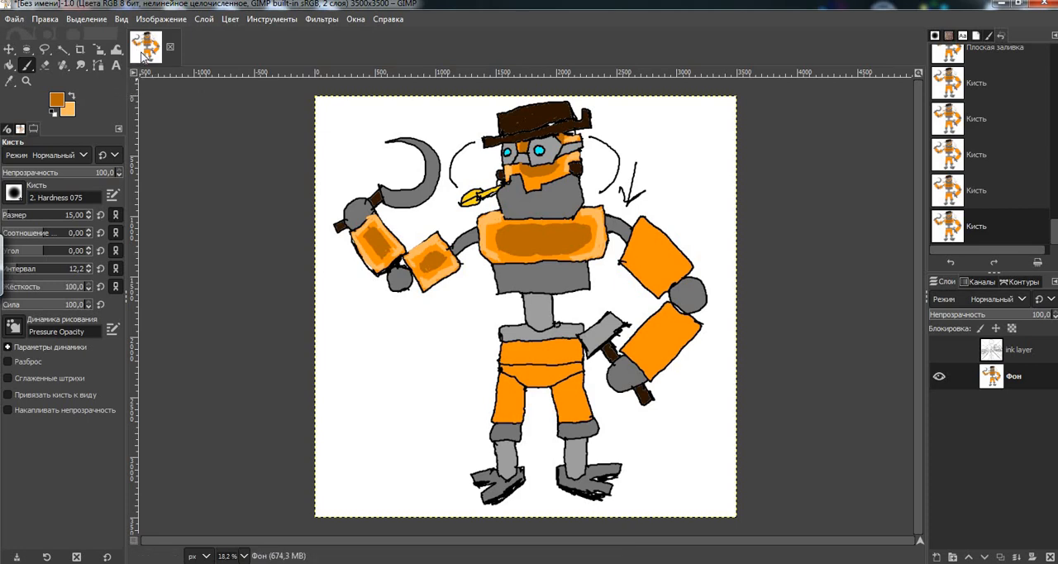
Step: With the Paintbrush, brush light orange along the right upper arm block's edges
left_click(10, 68)
left_click(28, 65)
left_click(70, 97)
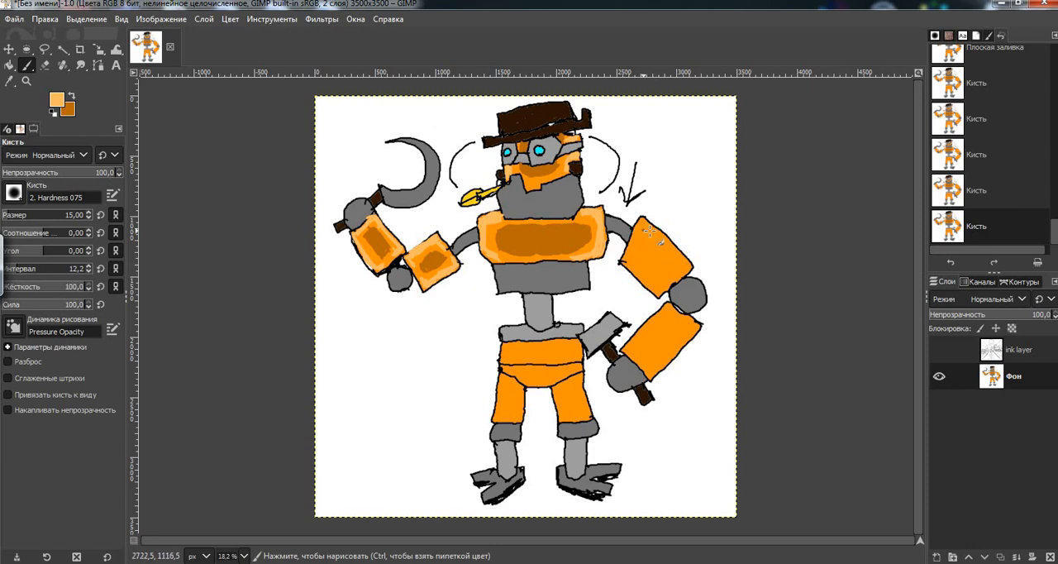
mouse_move(643, 221)
left_mouse_down()
mouse_move(675, 253)
mouse_move(679, 275)
left_mouse_up()
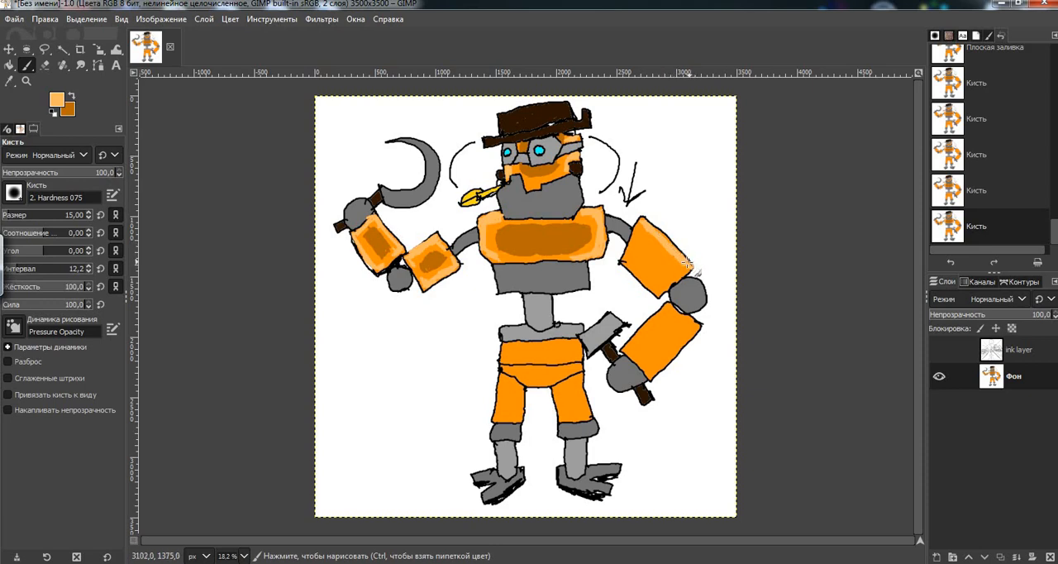
mouse_move(679, 275)
left_mouse_down()
mouse_move(664, 241)
mouse_move(625, 255)
mouse_move(658, 292)
left_mouse_up()
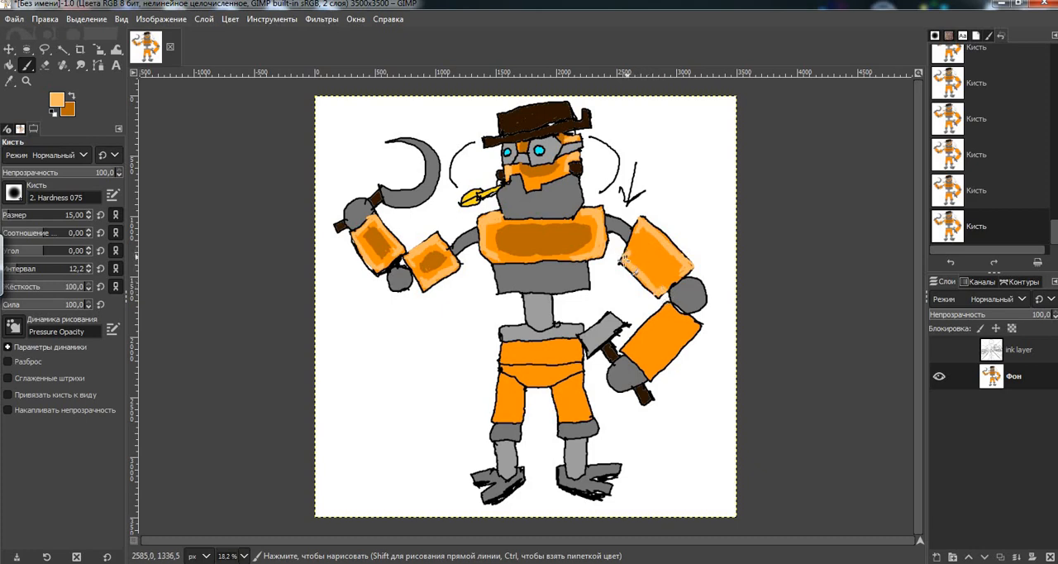
left_click_drag(632, 266, 645, 259)
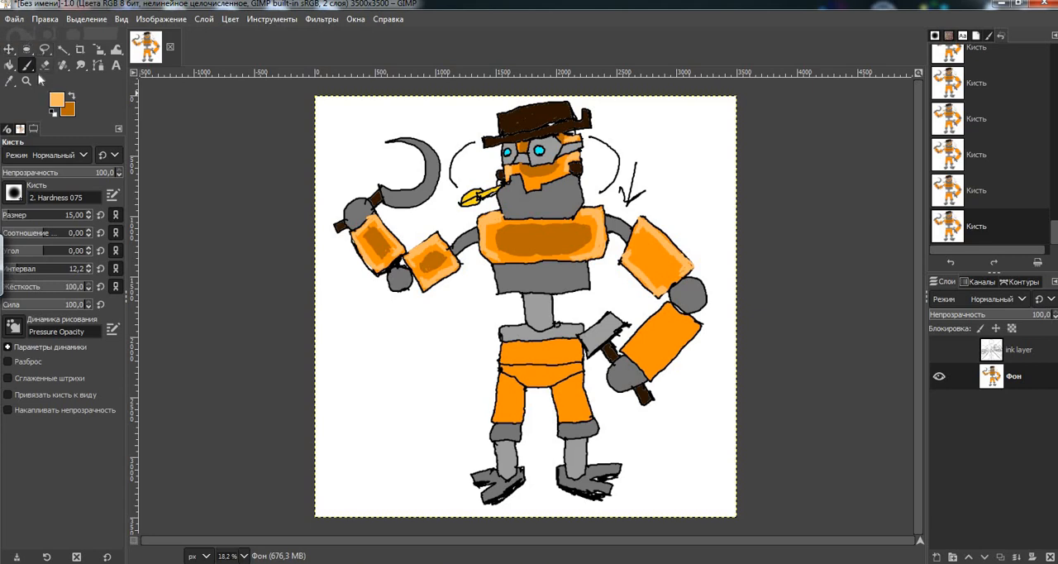
Step: Swap to dark orange and paint an inner rectangle inside the right arm block
left_click(71, 97)
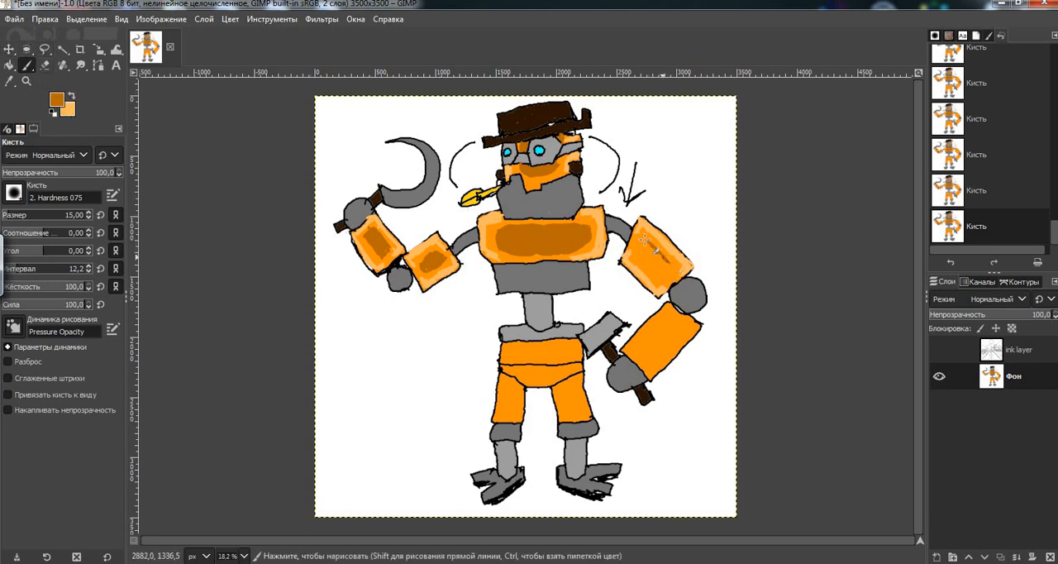
left_click_drag(639, 246, 669, 266)
left_click(9, 66)
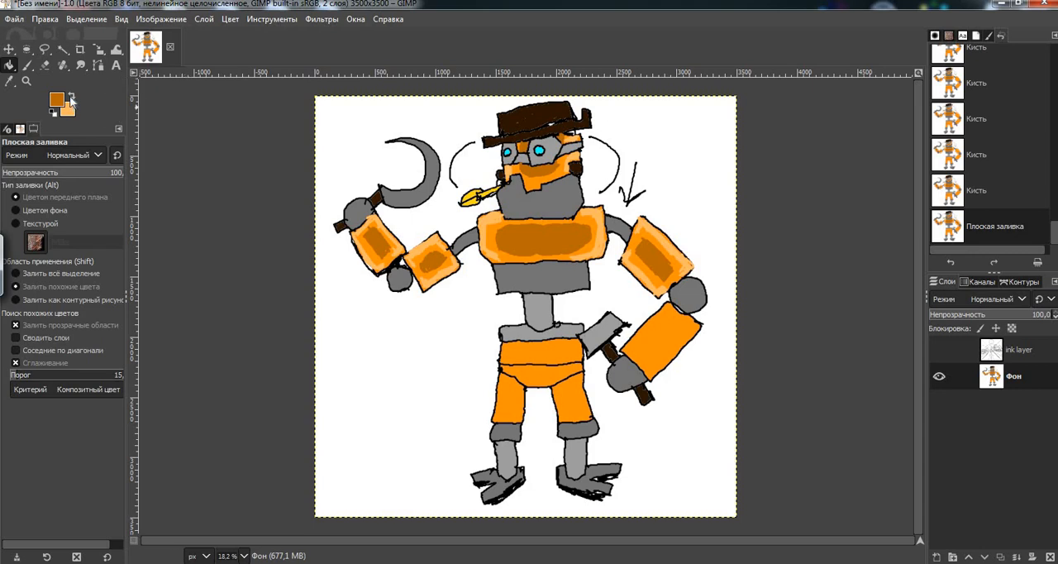
Step: After undoing a stray fill, brush light orange highlights around the right forearm's edges
left_click(71, 100)
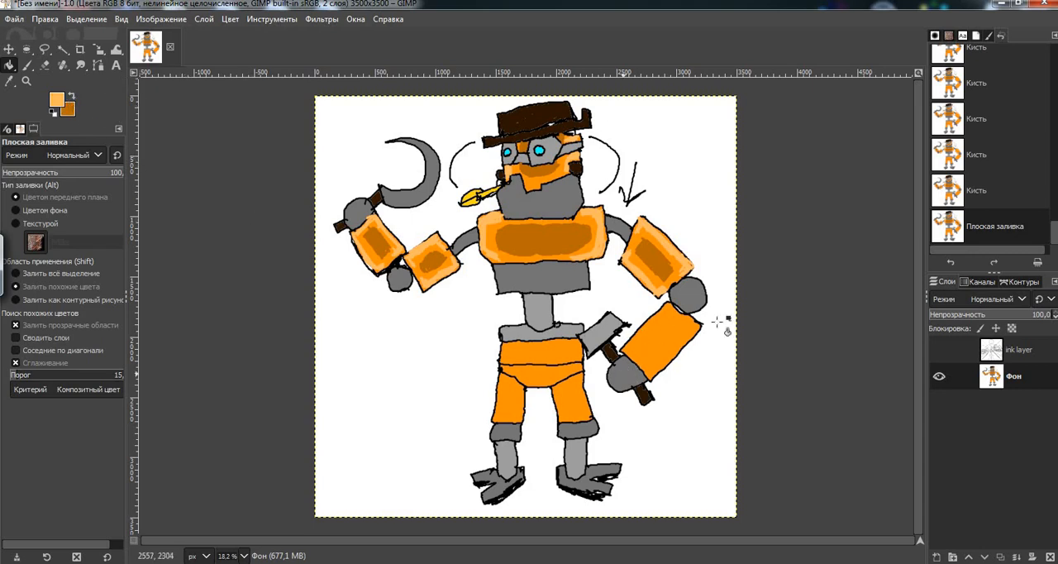
left_click(649, 350)
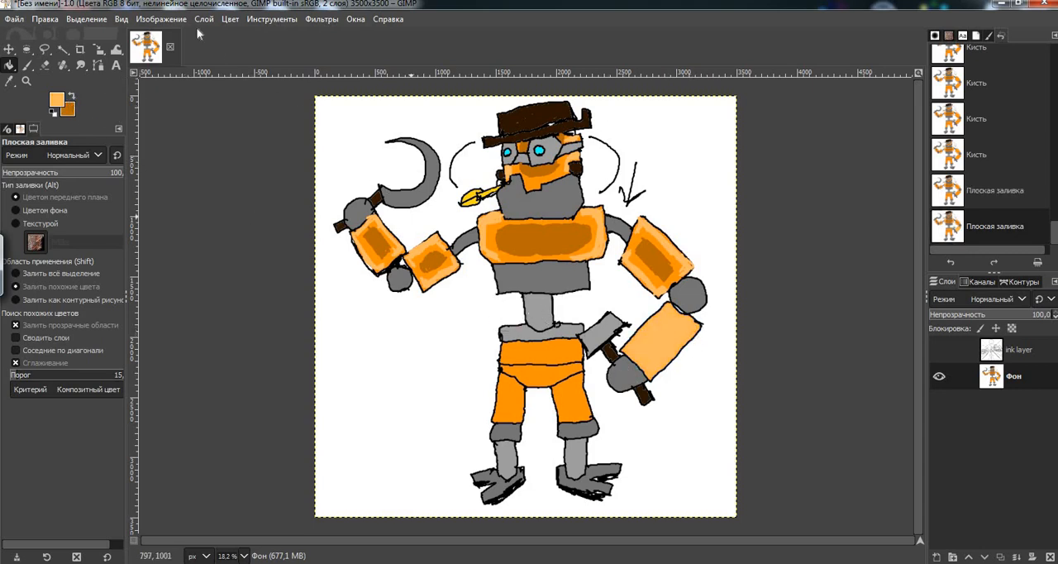
left_click(51, 18)
left_click(52, 35)
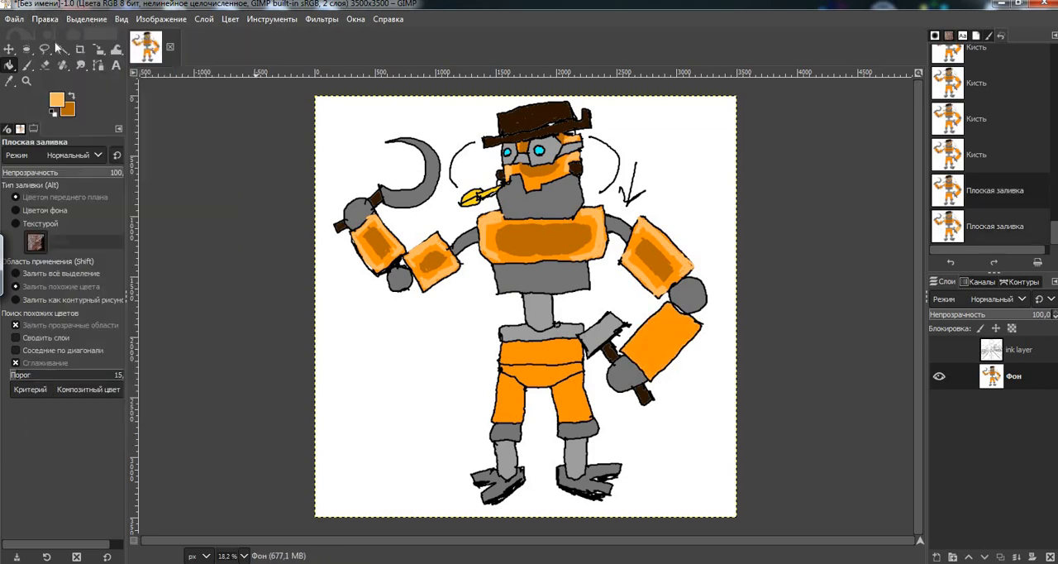
left_click(28, 65)
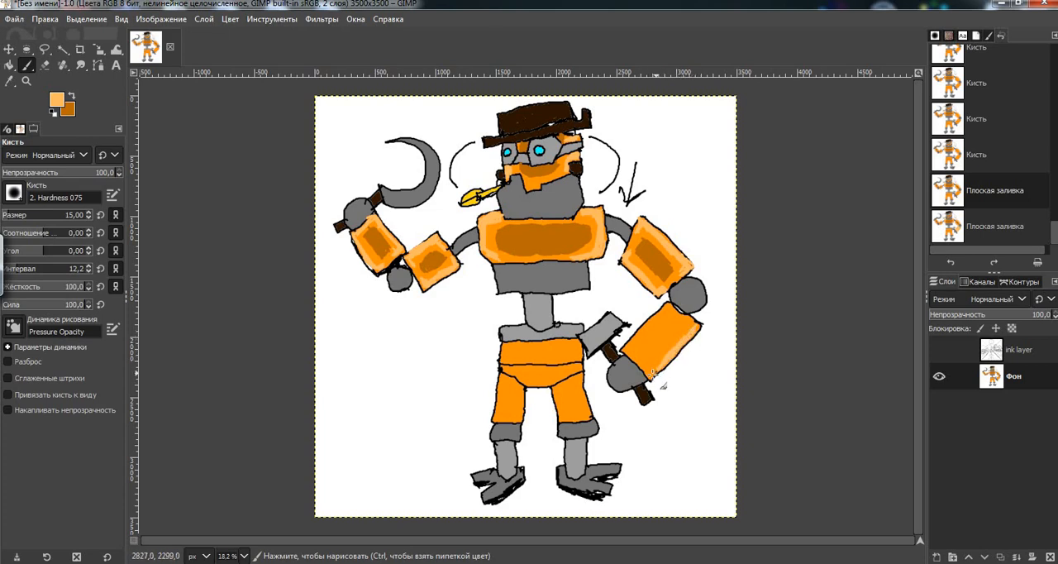
left_click_drag(670, 361, 694, 326)
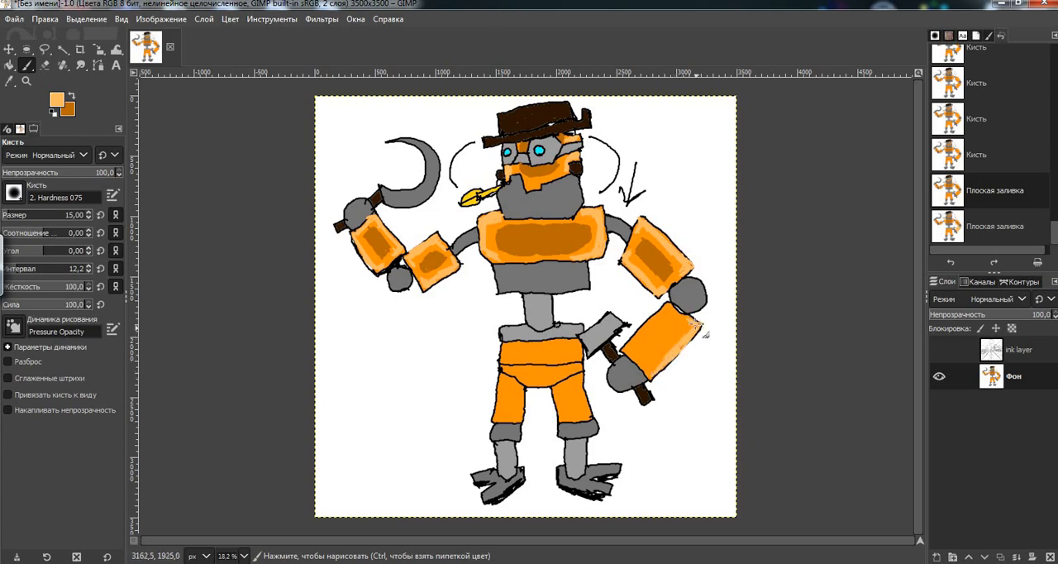
left_click_drag(695, 324, 655, 370)
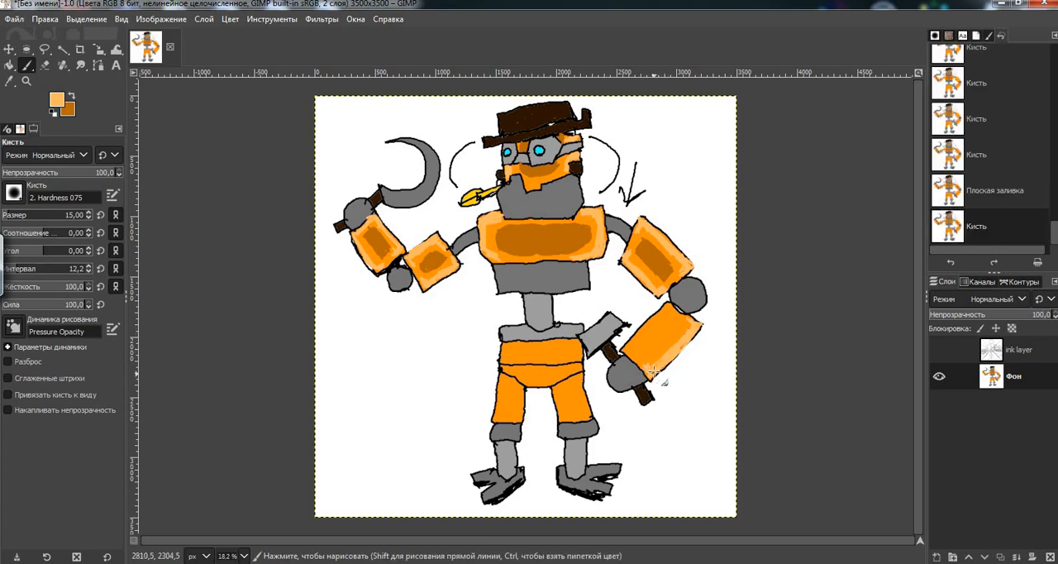
mouse_move(653, 372)
left_mouse_down()
mouse_move(661, 304)
mouse_move(623, 345)
mouse_move(648, 350)
left_mouse_up()
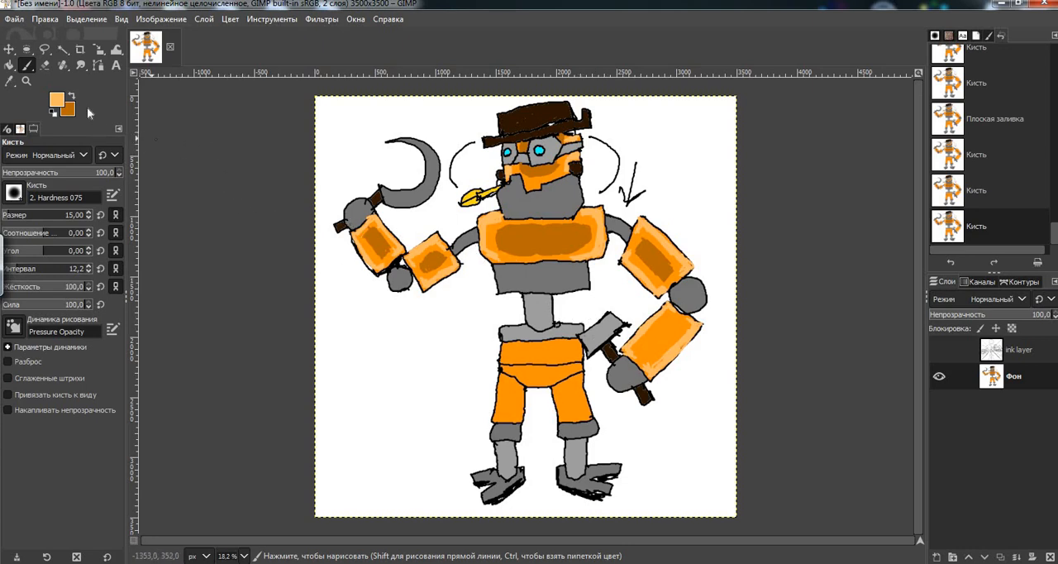
Step: Undo a dark orange forearm fill, then outline the forearm's inner shape in dark orange
left_click(10, 66)
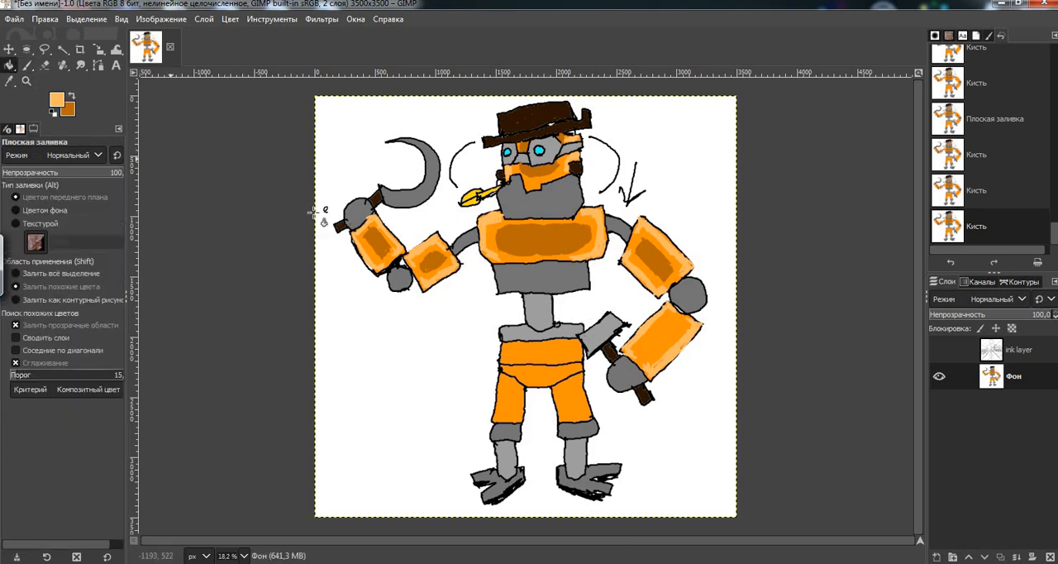
left_click(72, 99)
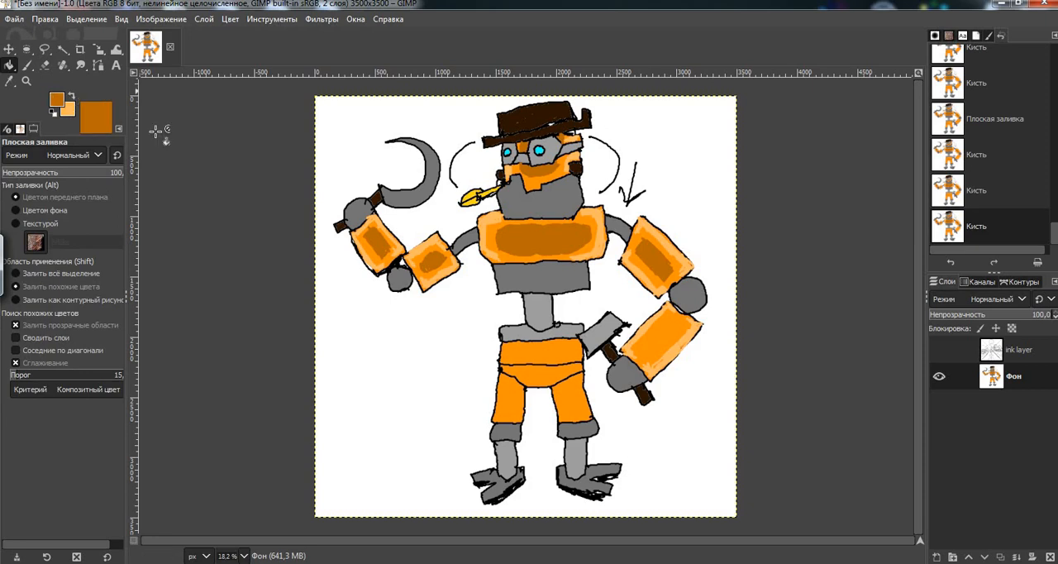
left_click(678, 325)
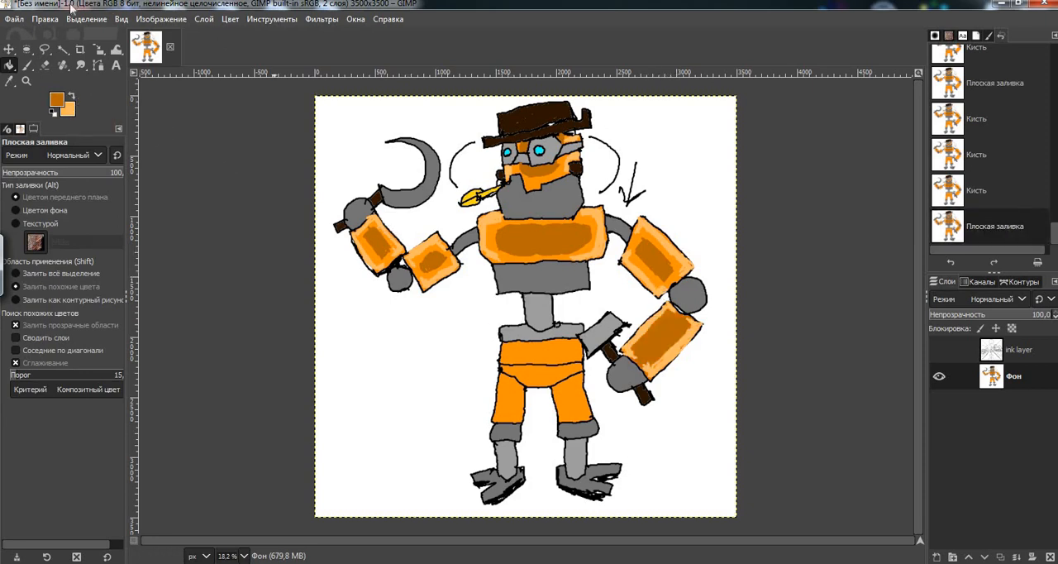
left_click(44, 18)
left_click(48, 35)
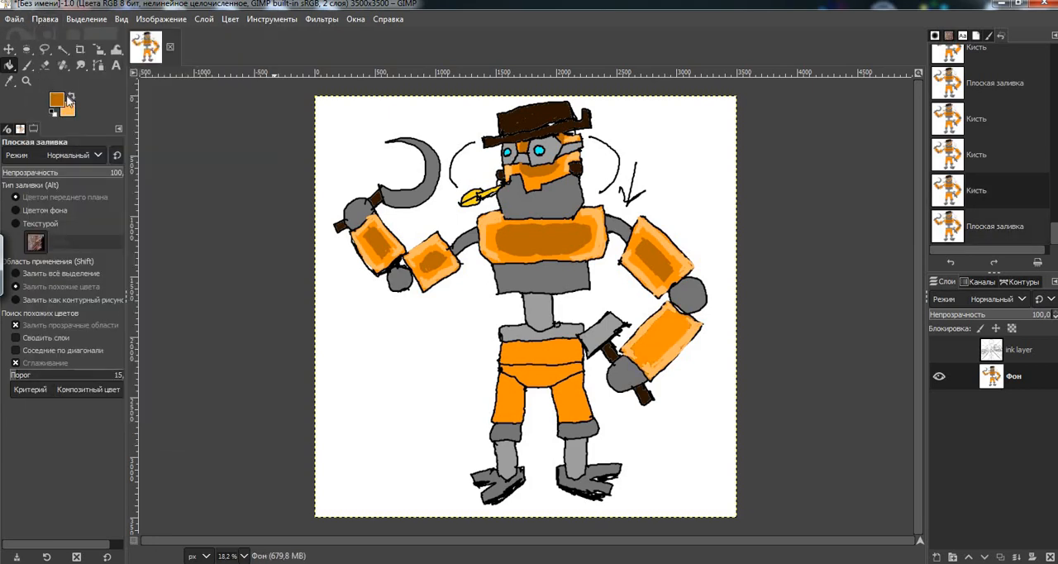
left_click(27, 65)
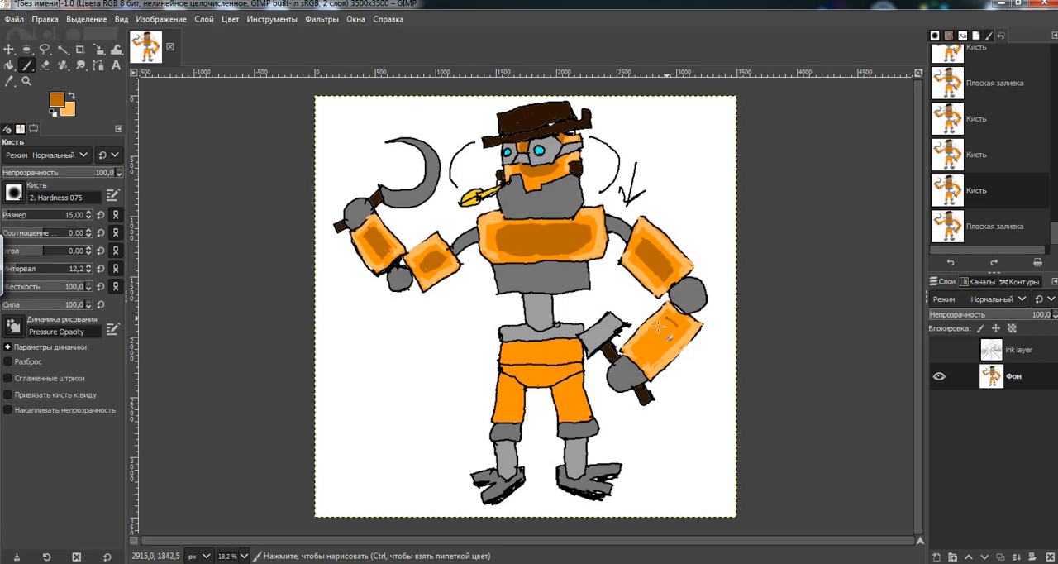
mouse_move(659, 327)
left_mouse_down()
mouse_move(670, 334)
mouse_move(652, 354)
mouse_move(673, 332)
left_mouse_up()
left_click_drag(672, 333, 638, 357)
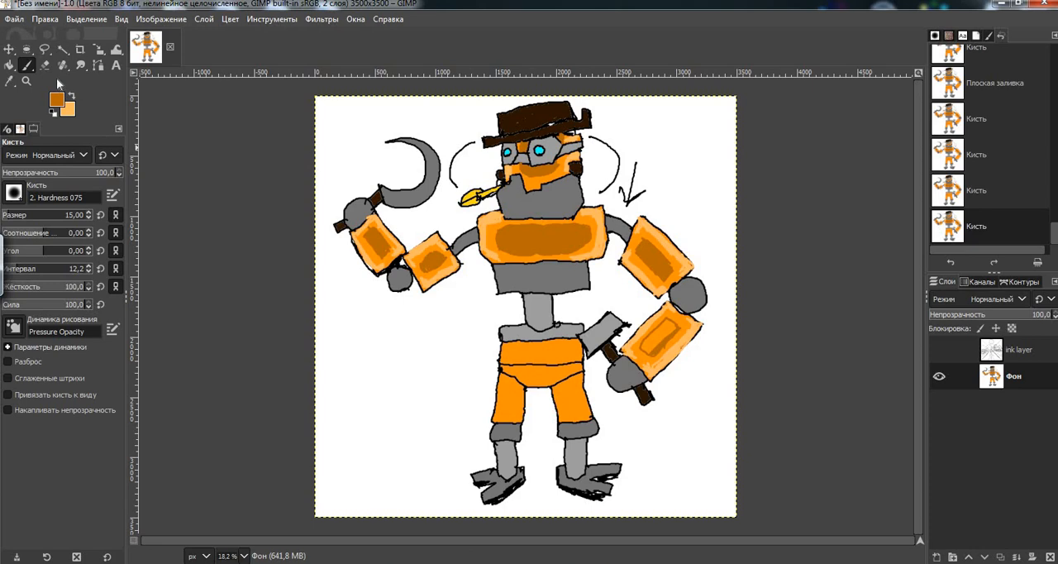
Step: Bucket-fill the outlined forearm centre dark orange and return to a light orange brush
left_click(9, 65)
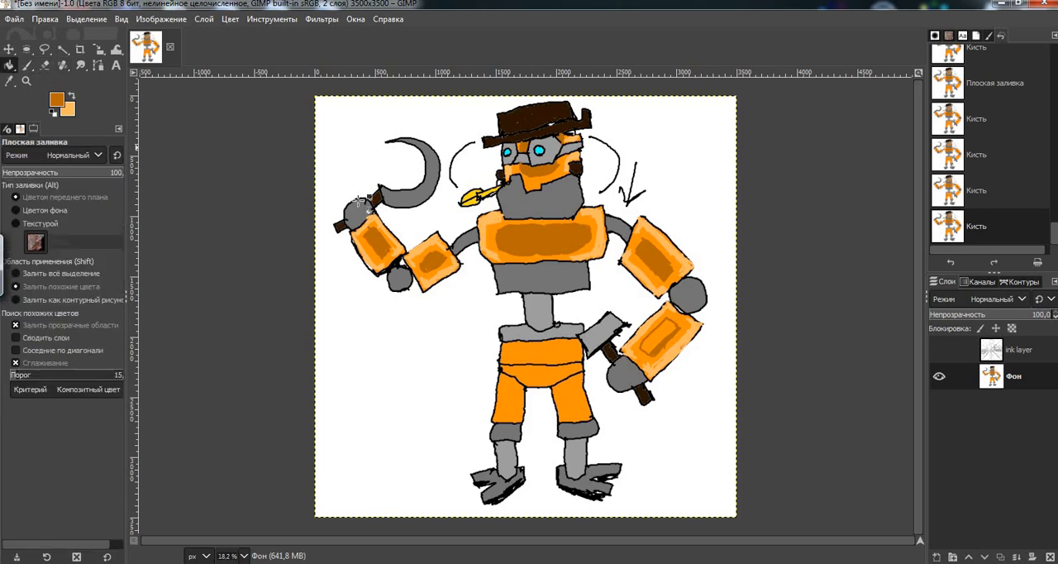
left_click(666, 333)
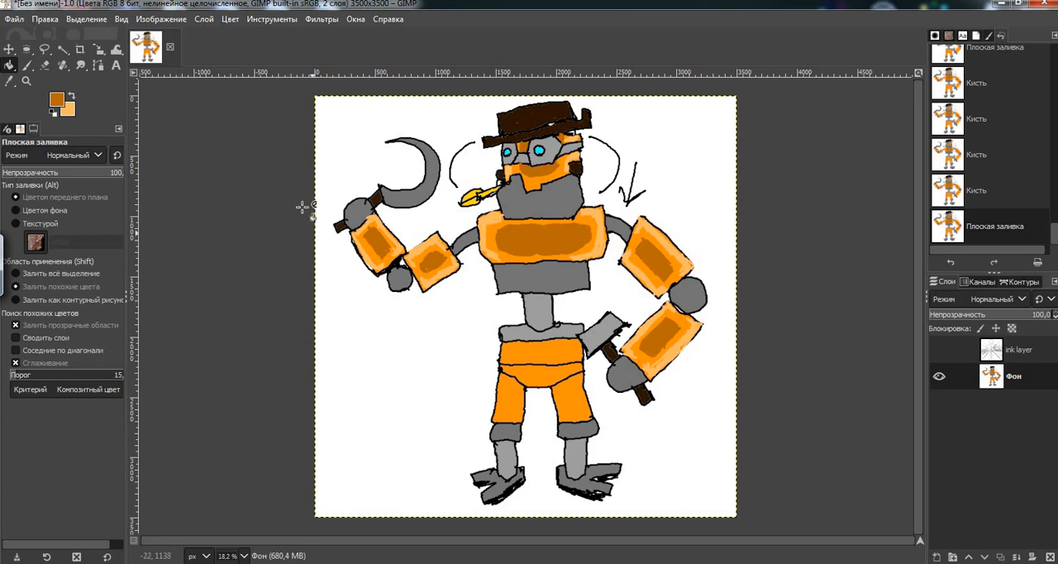
left_click(25, 66)
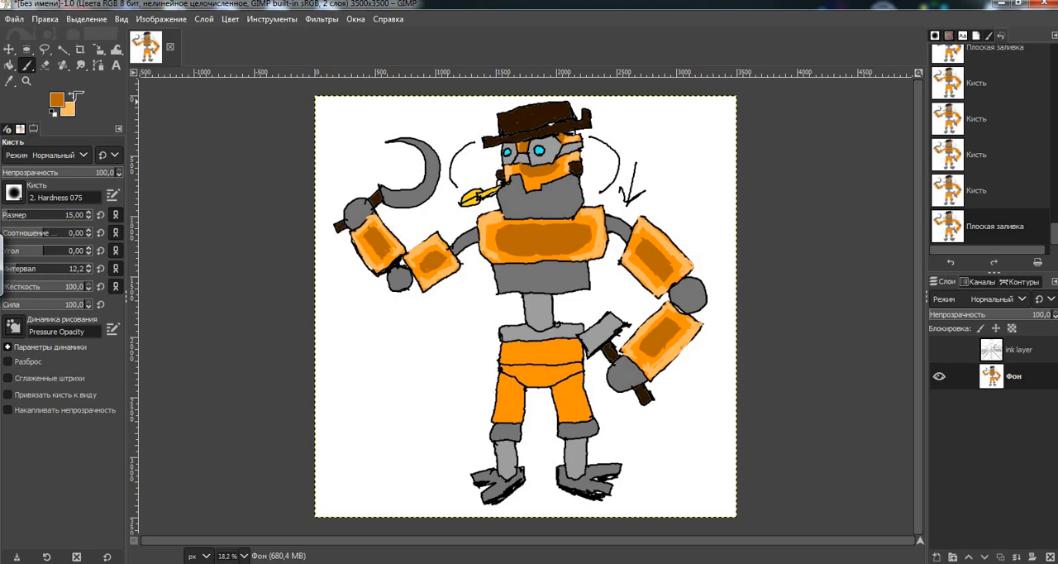
left_click(72, 94)
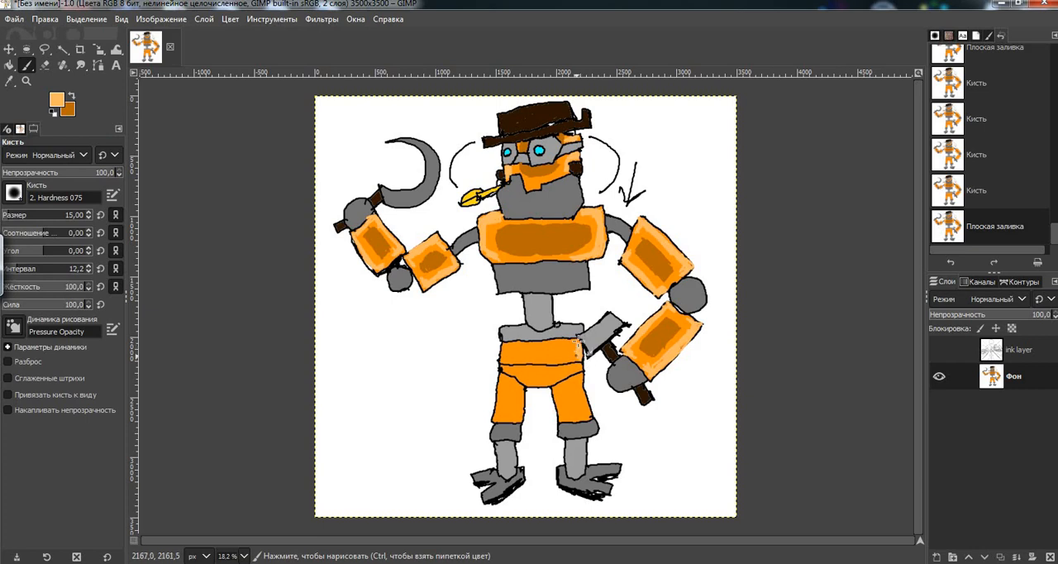
Step: Dab and brush light orange highlights onto the robot's shorts
left_click(576, 357)
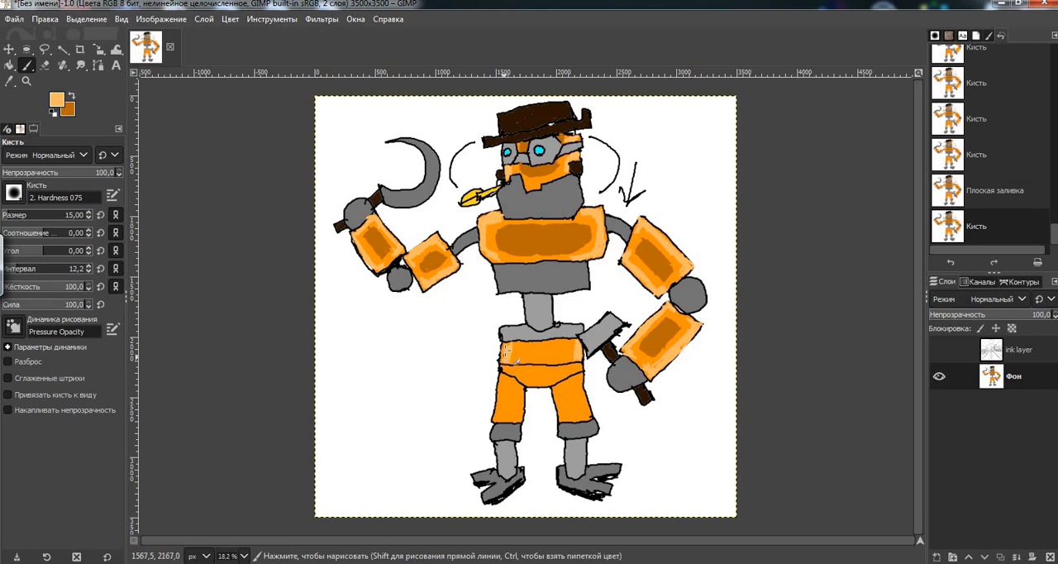
left_click(507, 347)
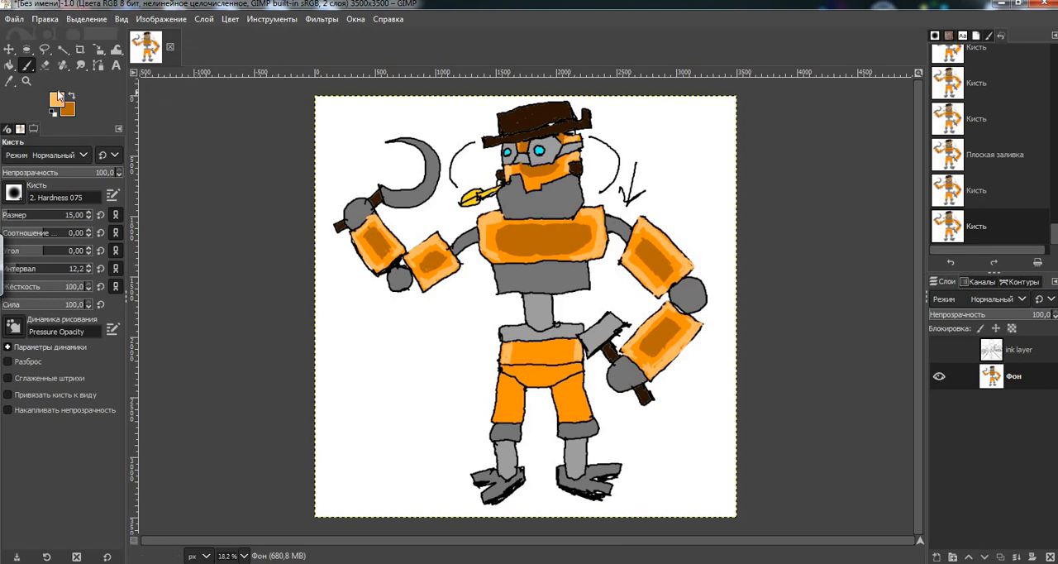
left_click(9, 66)
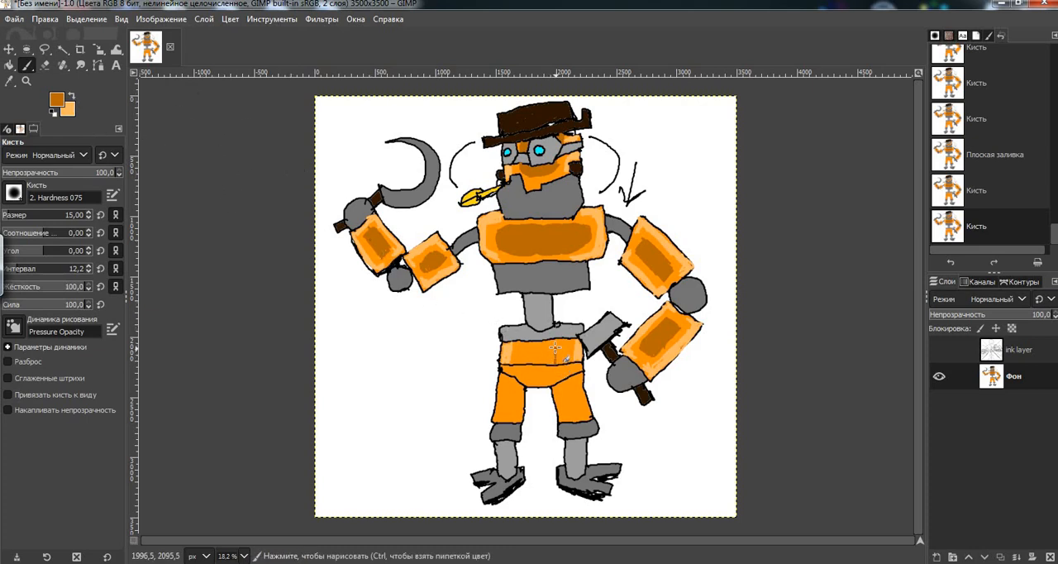
mouse_move(554, 341)
left_mouse_down()
mouse_move(527, 346)
mouse_move(536, 367)
left_mouse_up()
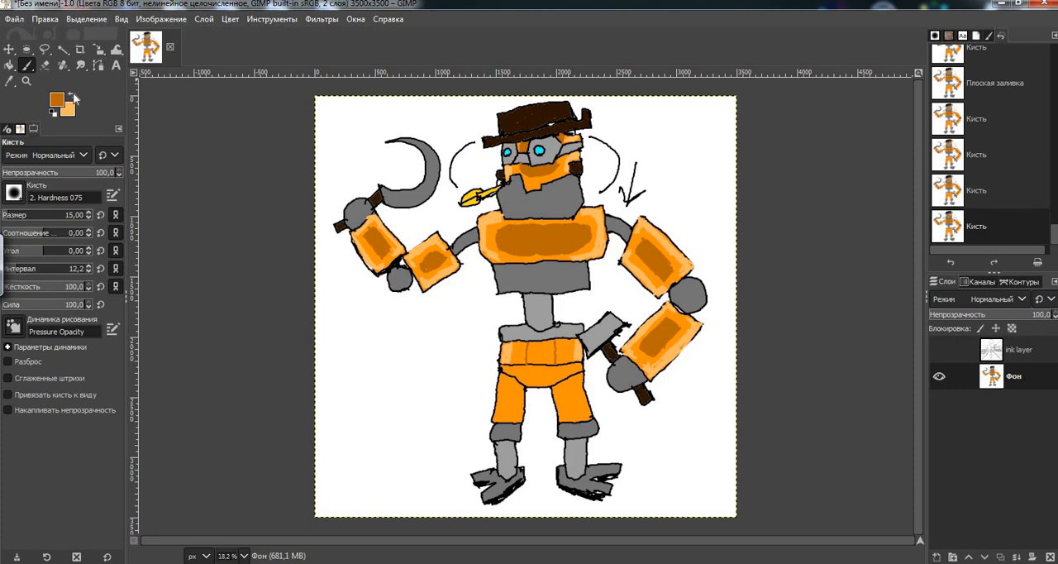
Step: Undo a belt bucket-fill and brush darker orange shading over the belt instead
left_click(9, 65)
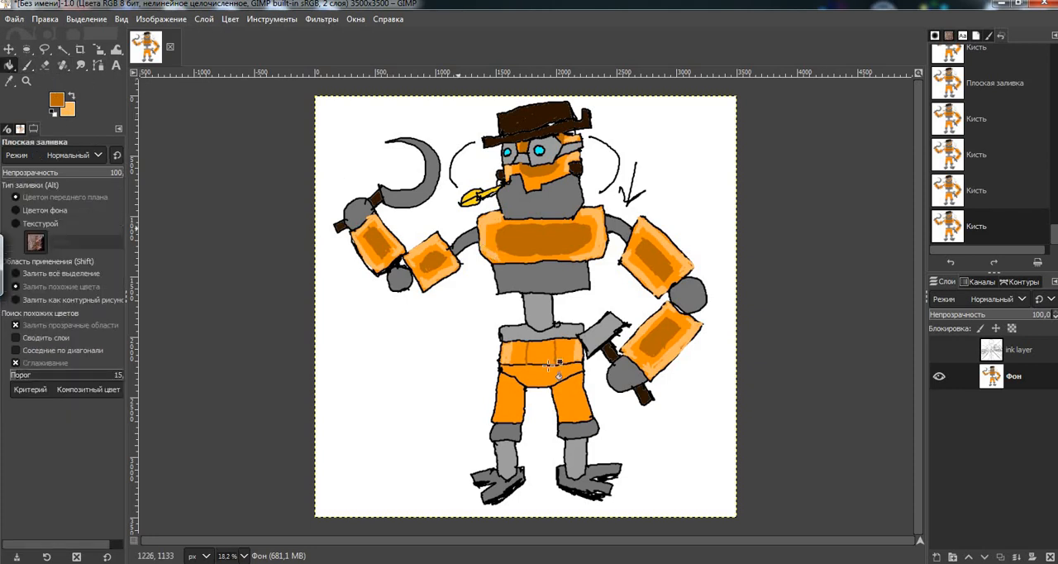
left_click(540, 354)
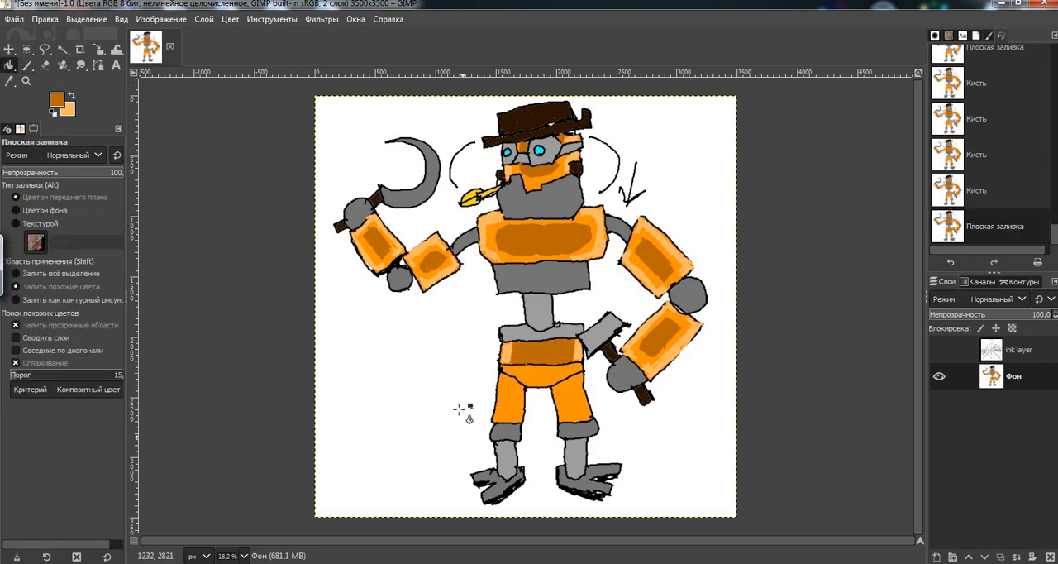
left_click(45, 19)
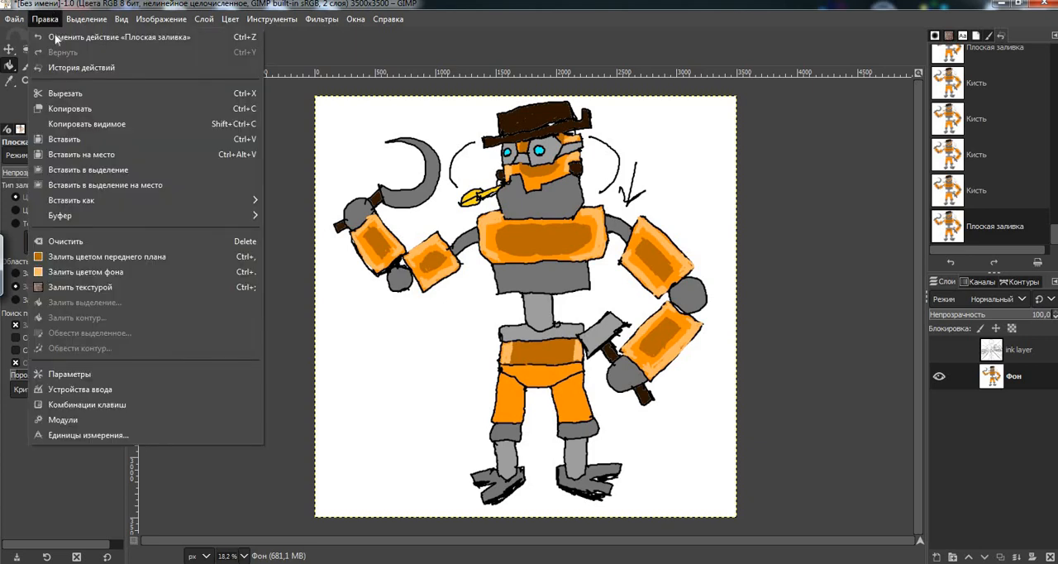
left_click(27, 65)
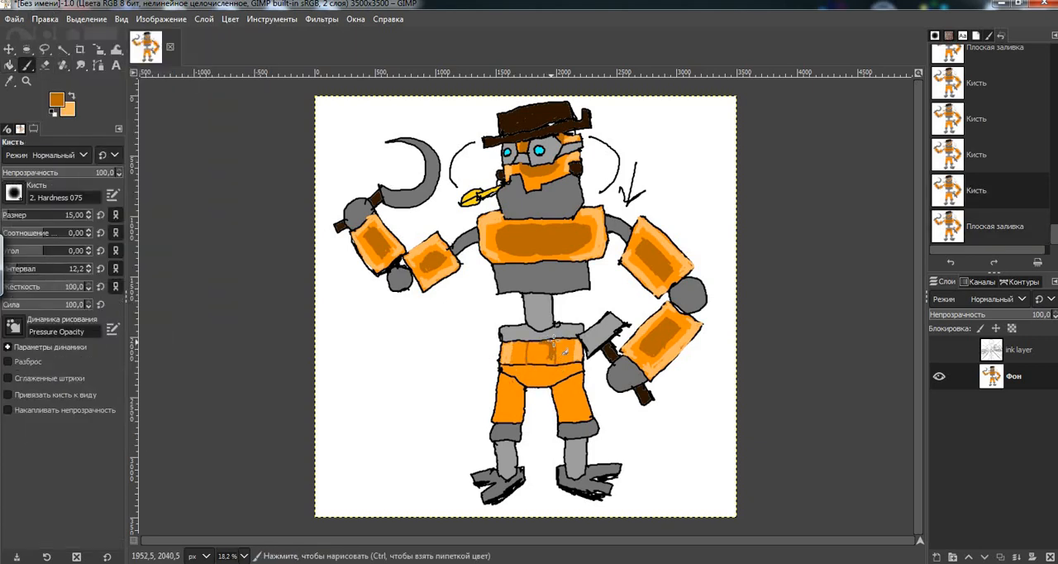
mouse_move(541, 341)
left_mouse_down()
mouse_move(536, 359)
mouse_move(546, 358)
mouse_move(529, 357)
left_mouse_up()
left_click_drag(529, 360, 544, 348)
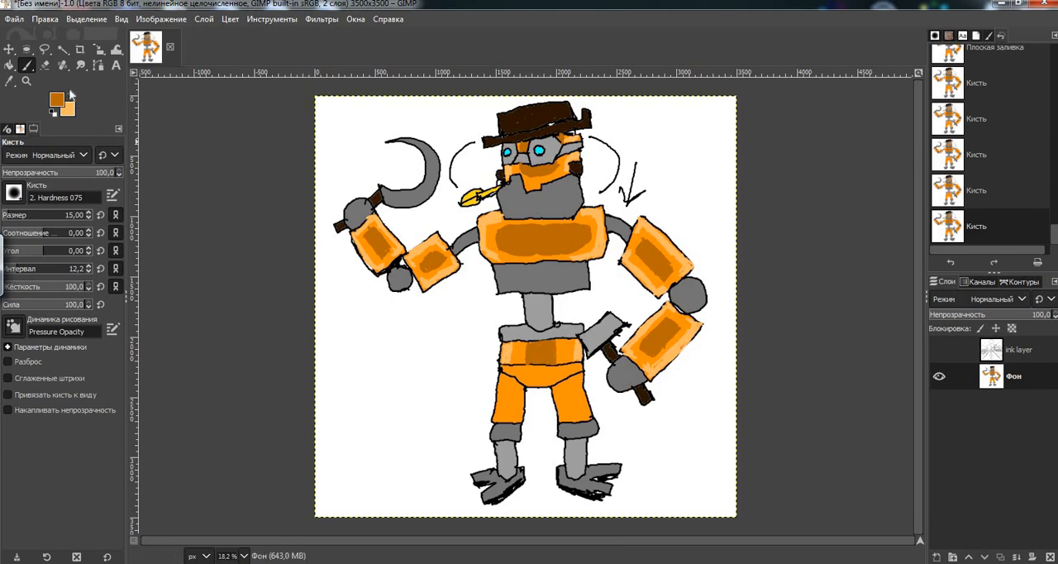
Step: Swap to light orange and add one more highlight on the shorts
left_click(72, 97)
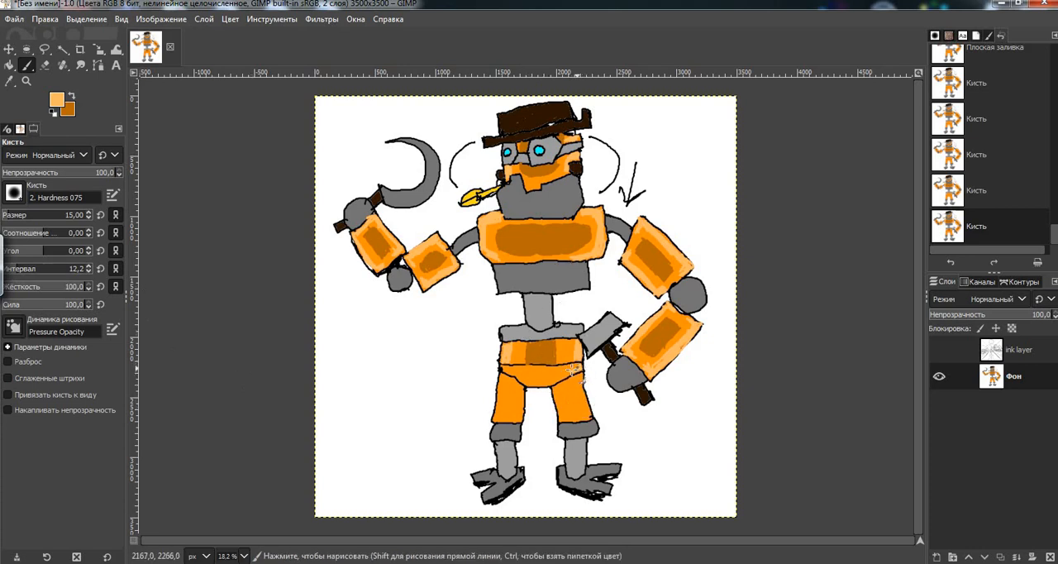
left_click(555, 379)
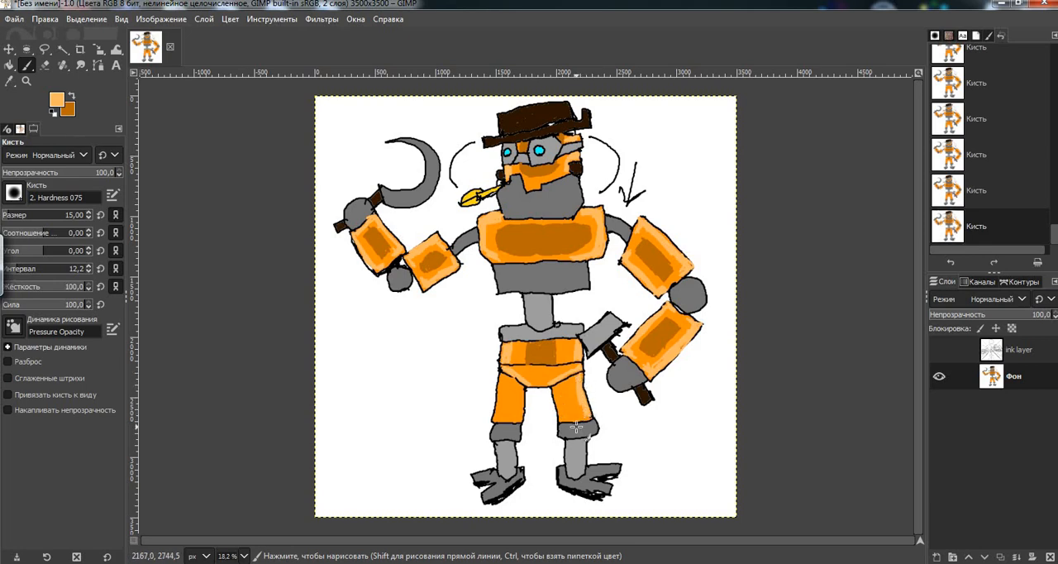
Step: Make dark orange the foreground painting colour
left_click(61, 100)
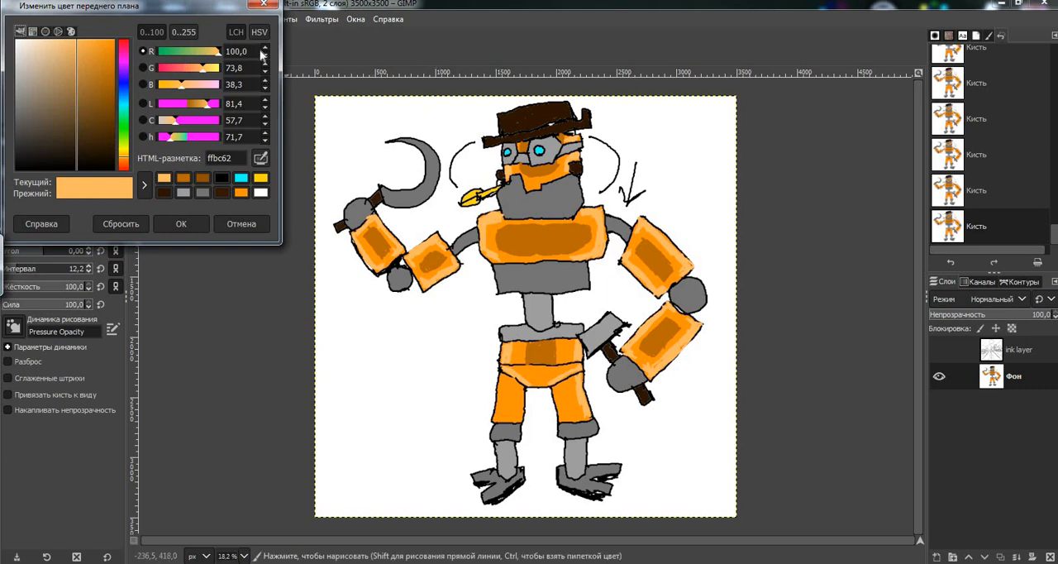
left_click(265, 4)
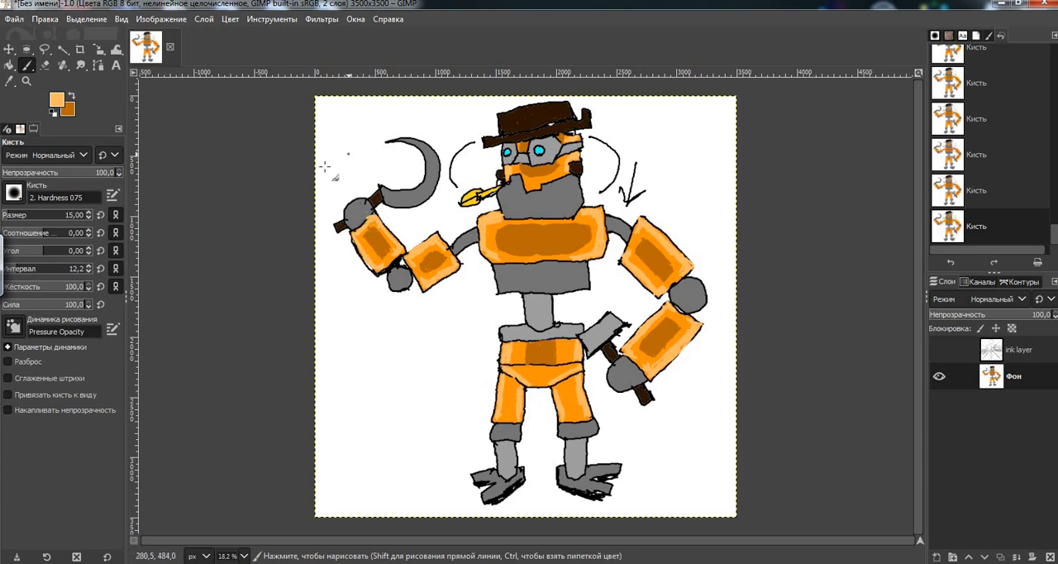
left_click(73, 97)
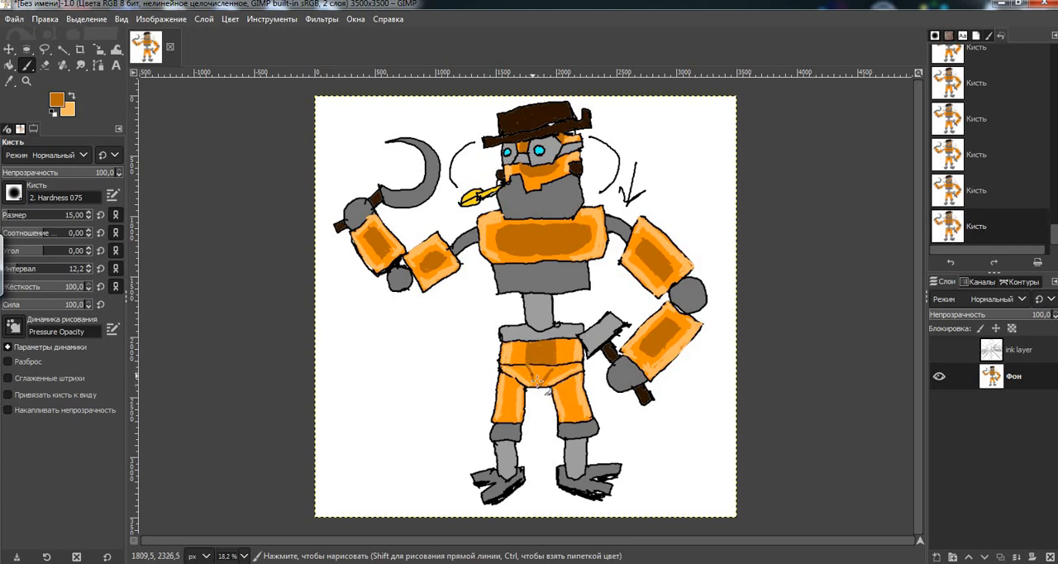
Step: Paint dark orange shading on the shorts and a stripe down the left leg over the knee
mouse_move(543, 377)
left_mouse_down()
mouse_move(552, 368)
mouse_move(538, 379)
left_mouse_up()
left_click_drag(537, 379, 537, 374)
left_click_drag(532, 372, 541, 370)
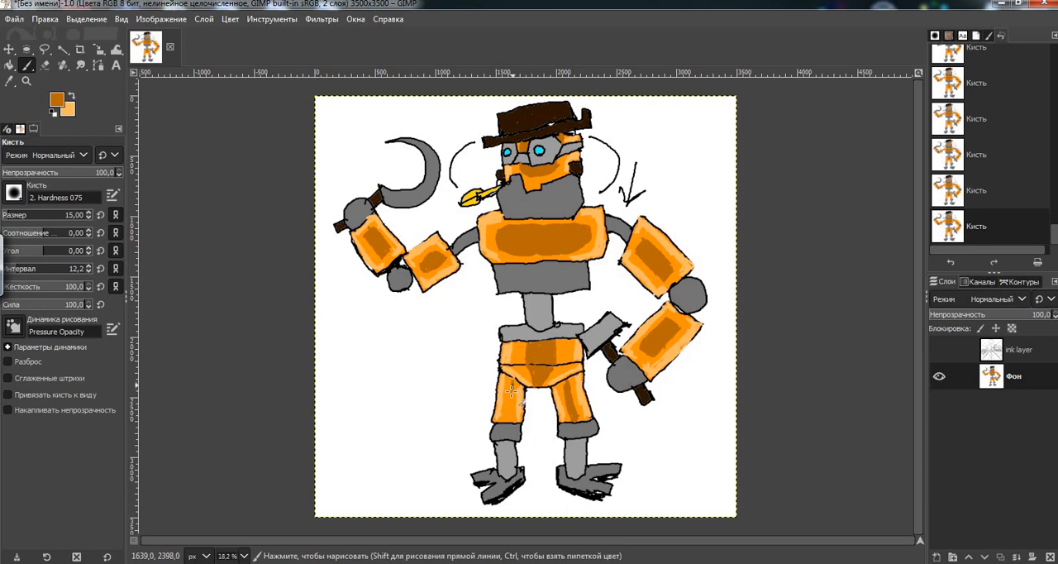
left_click_drag(510, 389, 506, 421)
left_click_drag(509, 422, 511, 449)
Step: Swap colours and set the foreground to a lightened grey (c6c6c6)
left_click(71, 96)
left_click(64, 103)
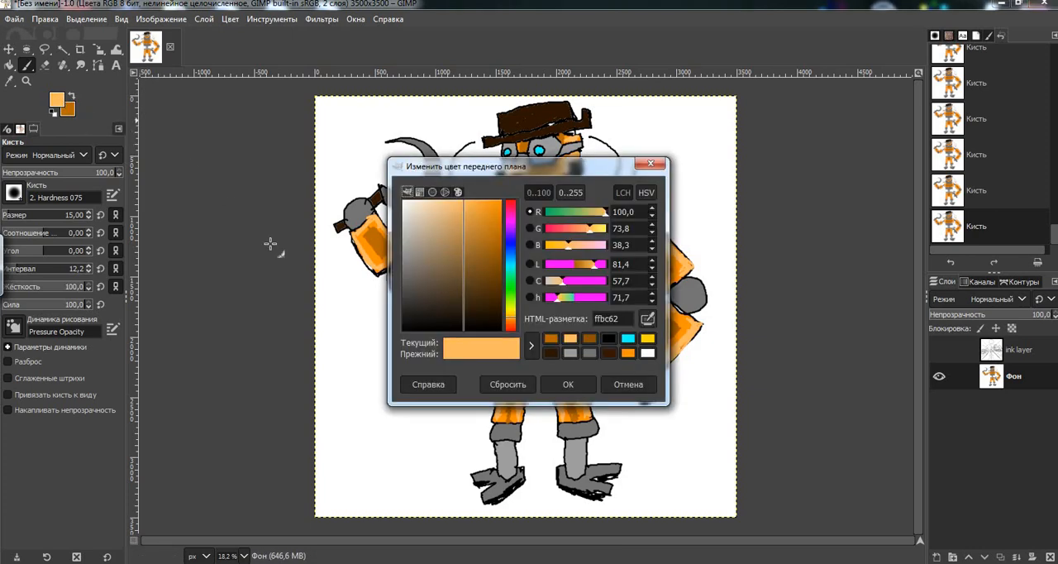
left_click(570, 353)
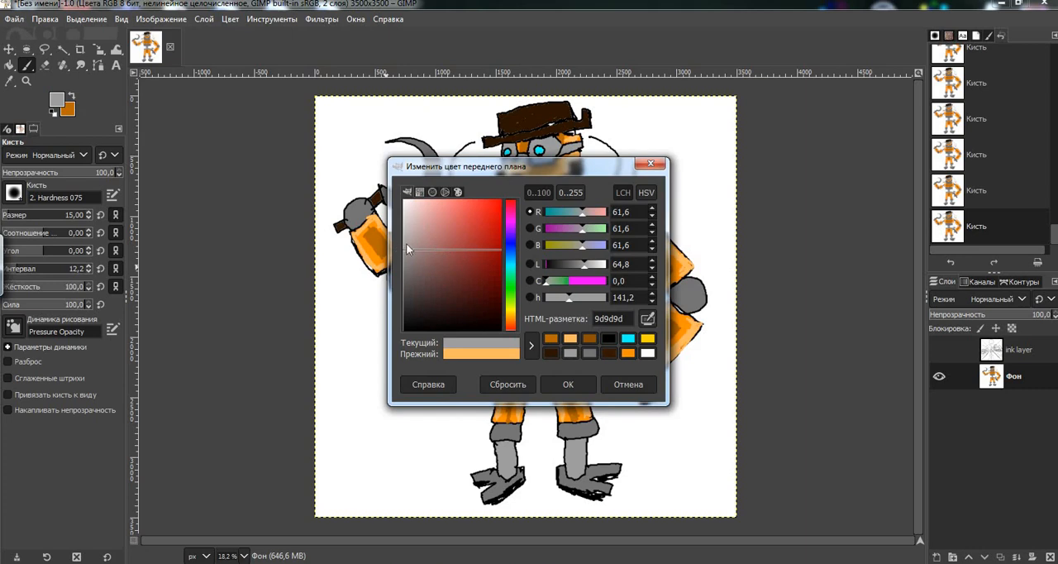
left_click_drag(406, 243, 405, 228)
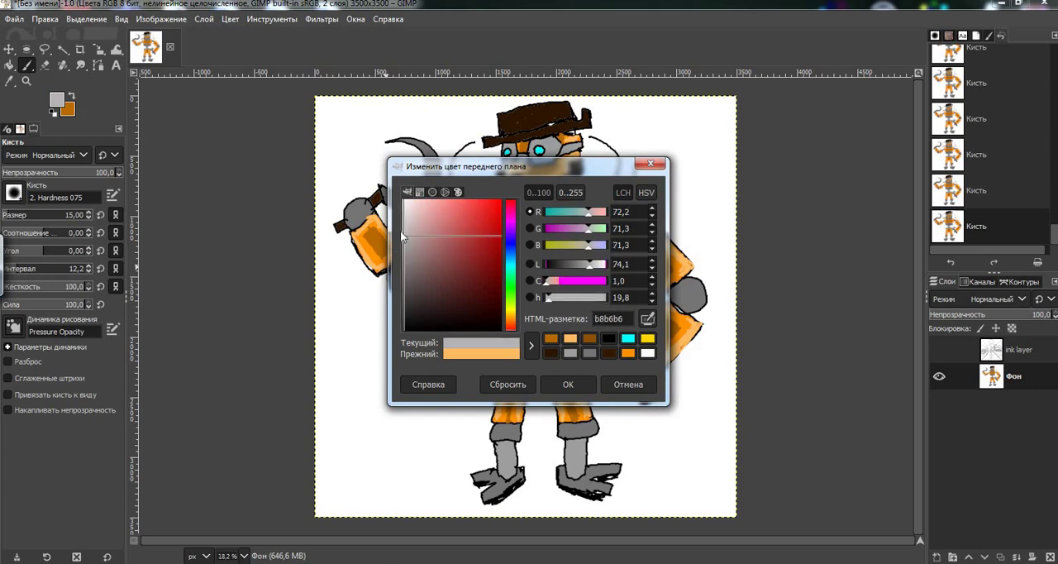
left_click(565, 386)
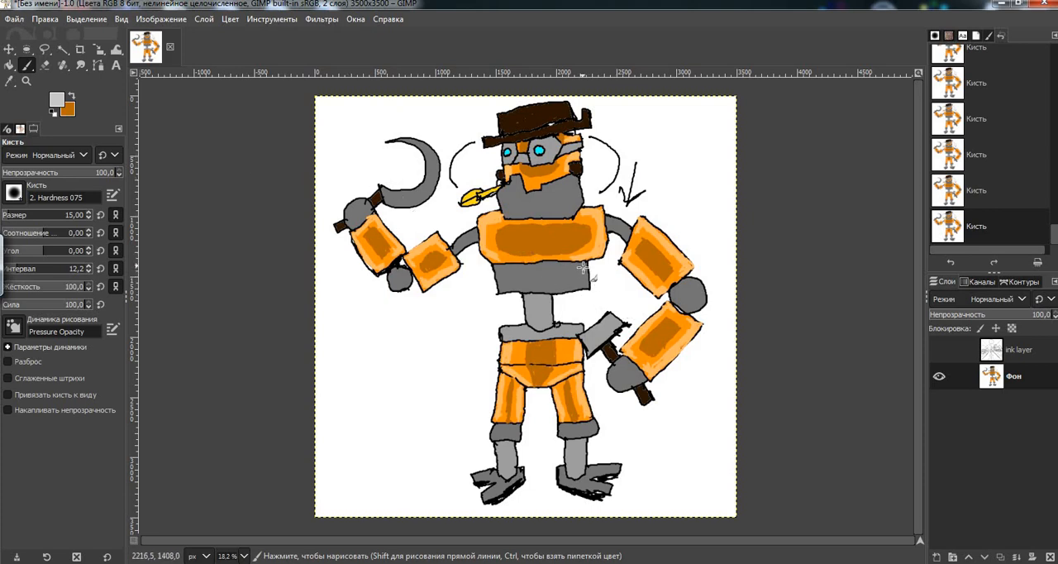
Step: Highlight the torso's lower edges and shoulder joint in light grey, undoing a stray arm stroke
mouse_move(583, 278)
left_mouse_down()
mouse_move(571, 287)
mouse_move(581, 278)
left_mouse_up()
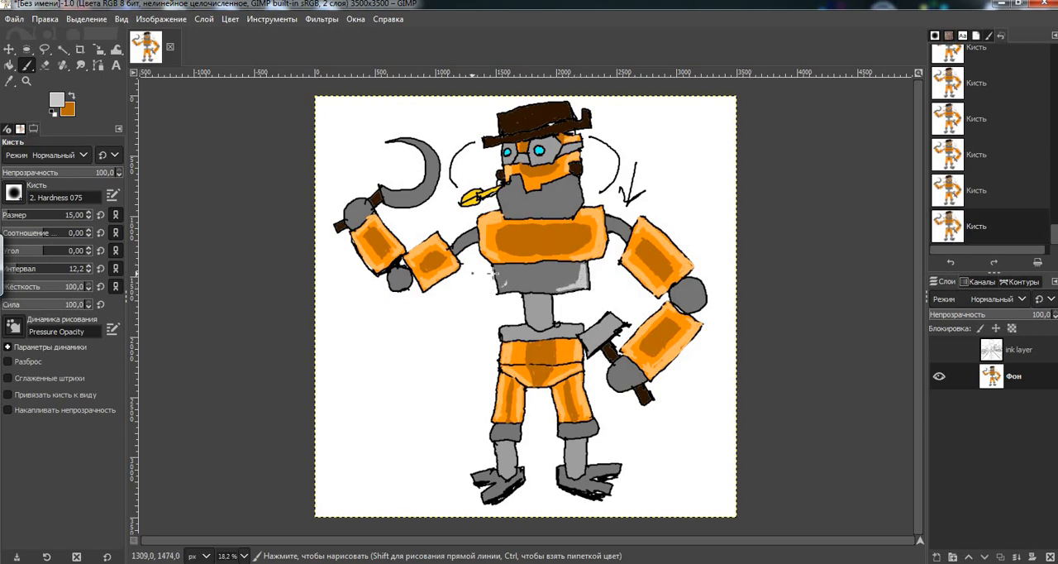
left_click_drag(499, 278, 502, 285)
left_click_drag(500, 284, 574, 279)
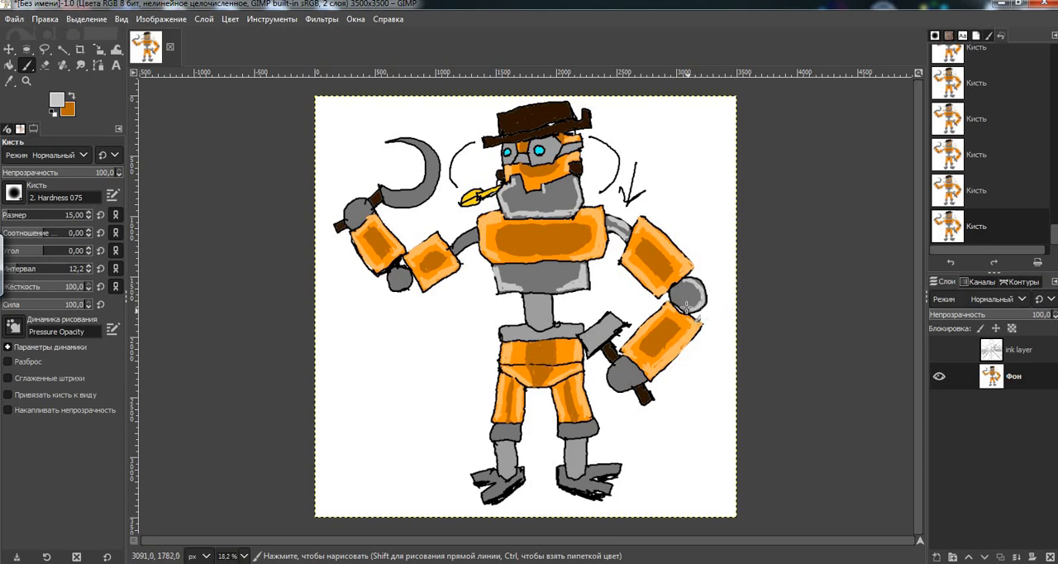
left_click_drag(701, 289, 680, 307)
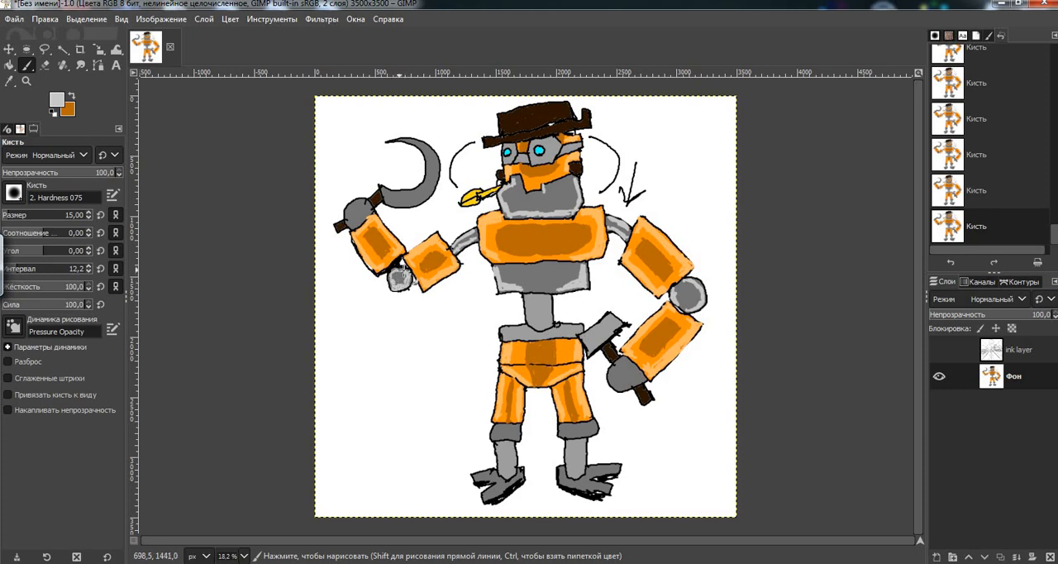
mouse_move(401, 270)
left_mouse_down()
mouse_move(371, 242)
mouse_move(354, 203)
mouse_move(351, 222)
left_mouse_up()
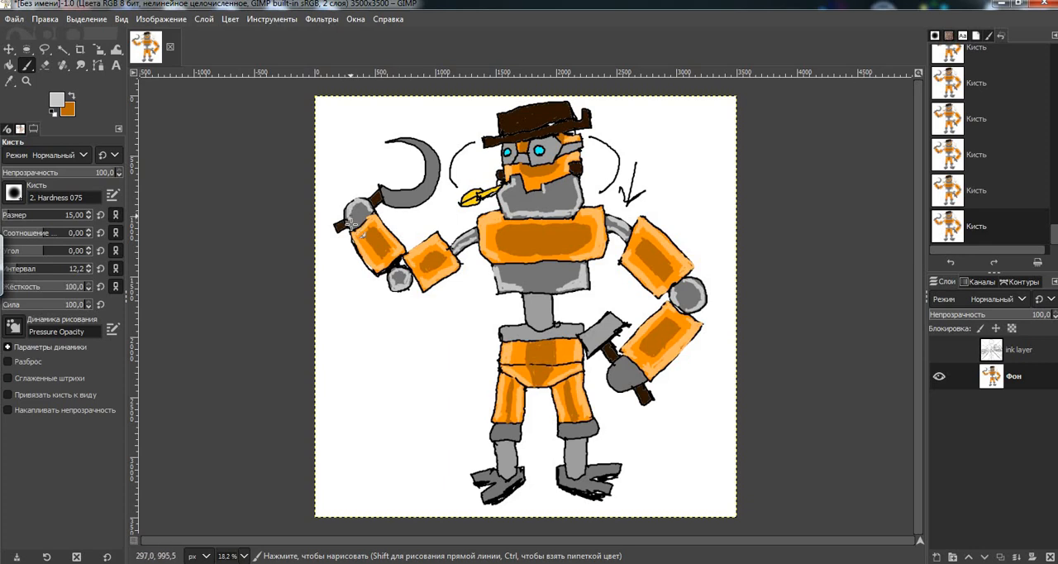
left_click(46, 19)
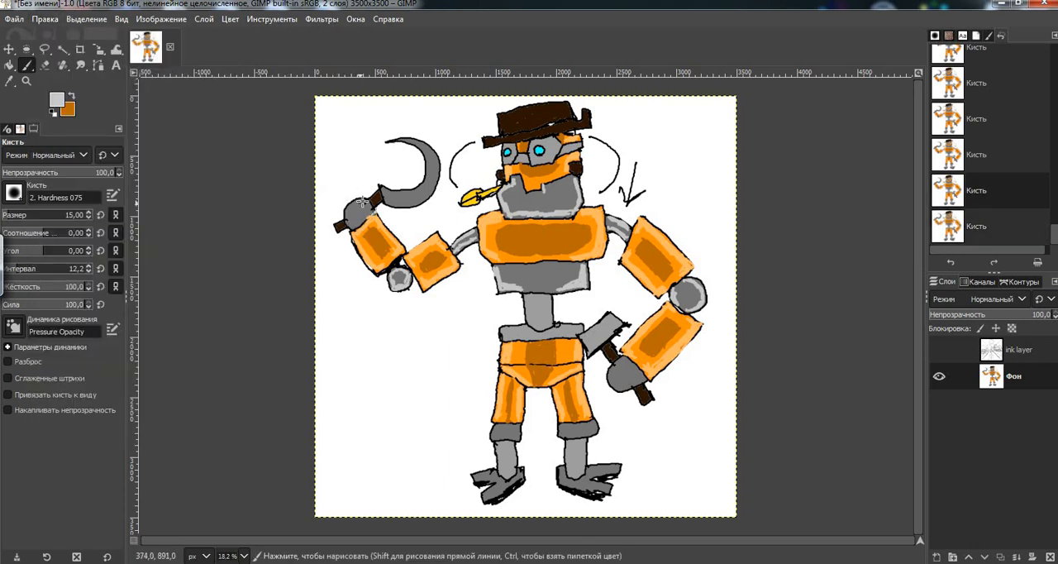
Step: Add light grey highlights to the raised hand, sickle blade and upper hammer head
mouse_move(362, 201)
left_mouse_down()
mouse_move(350, 205)
mouse_move(360, 212)
left_mouse_up()
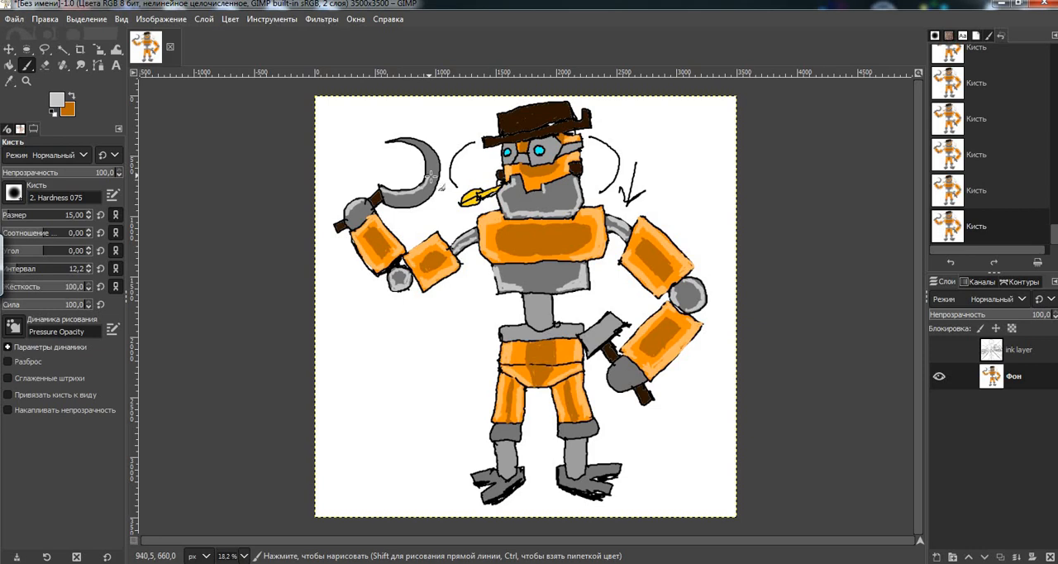
mouse_move(430, 162)
left_mouse_down()
mouse_move(405, 142)
mouse_move(443, 168)
left_mouse_up()
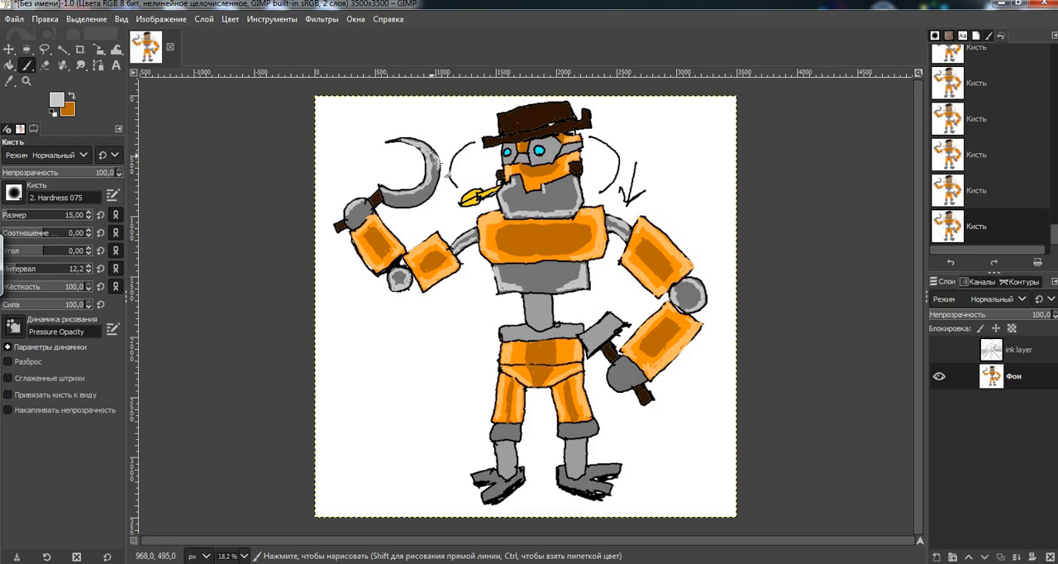
left_click_drag(433, 192, 390, 202)
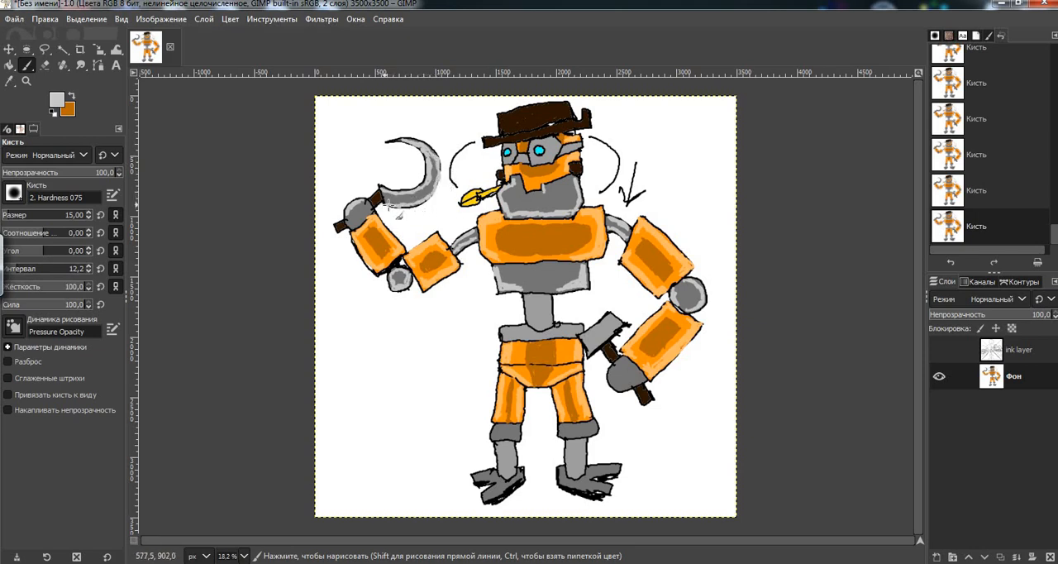
left_click_drag(388, 203, 387, 204)
left_click_drag(591, 330, 608, 319)
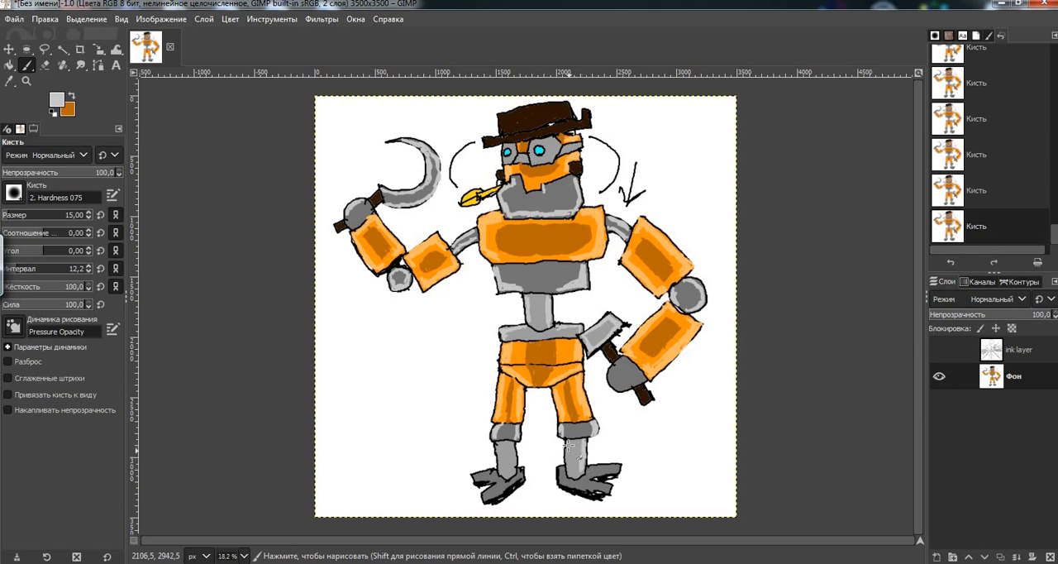
Step: Paint light grey highlights over the right shin and foot and the left lower leg and foot
left_click_drag(570, 471, 562, 470)
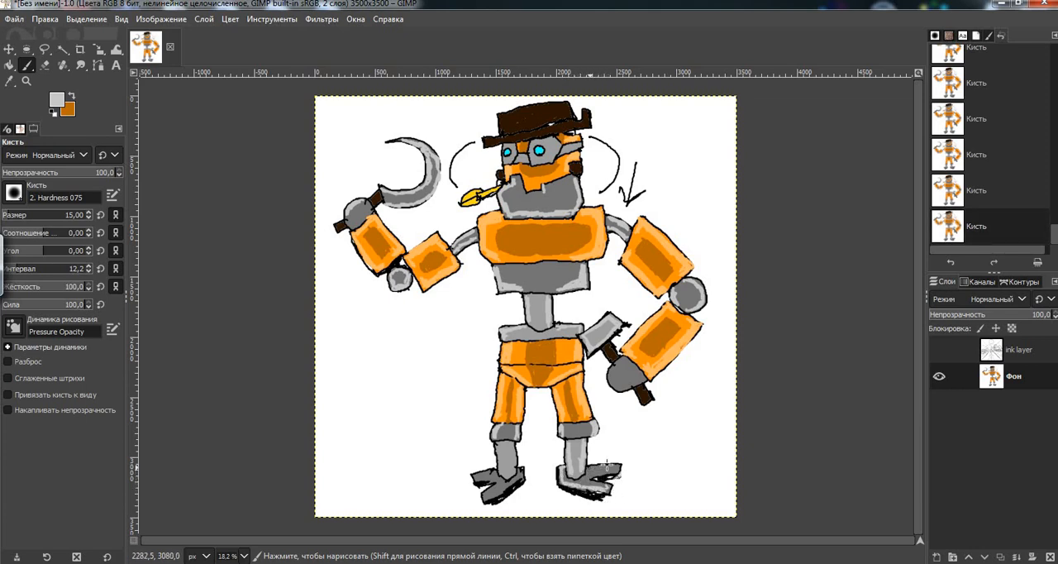
left_click_drag(598, 468, 589, 474)
left_click_drag(510, 451, 507, 460)
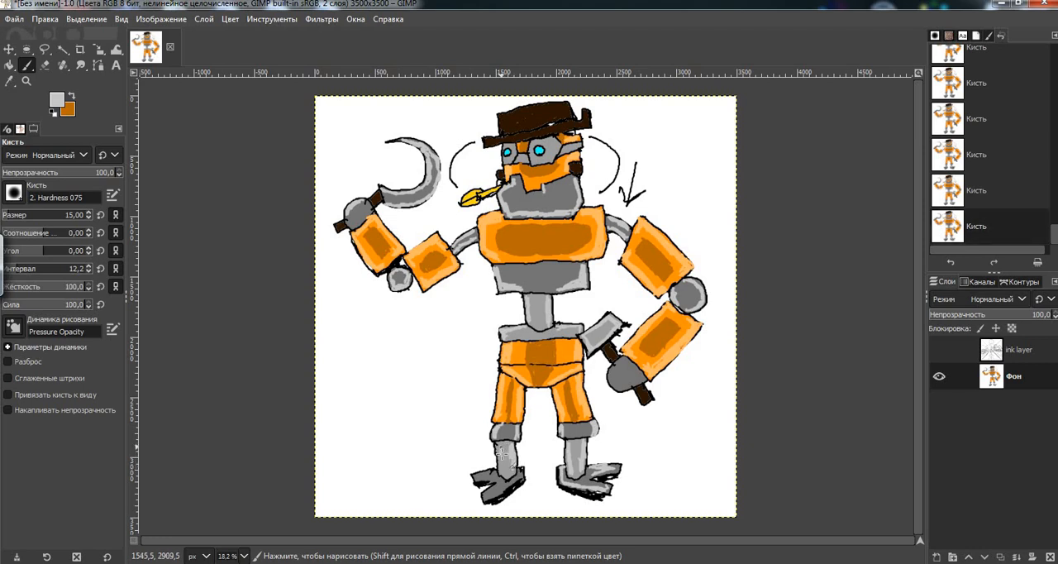
left_click_drag(501, 463, 500, 491)
mouse_move(499, 491)
left_mouse_down()
mouse_move(518, 478)
mouse_move(489, 491)
mouse_move(488, 475)
left_mouse_up()
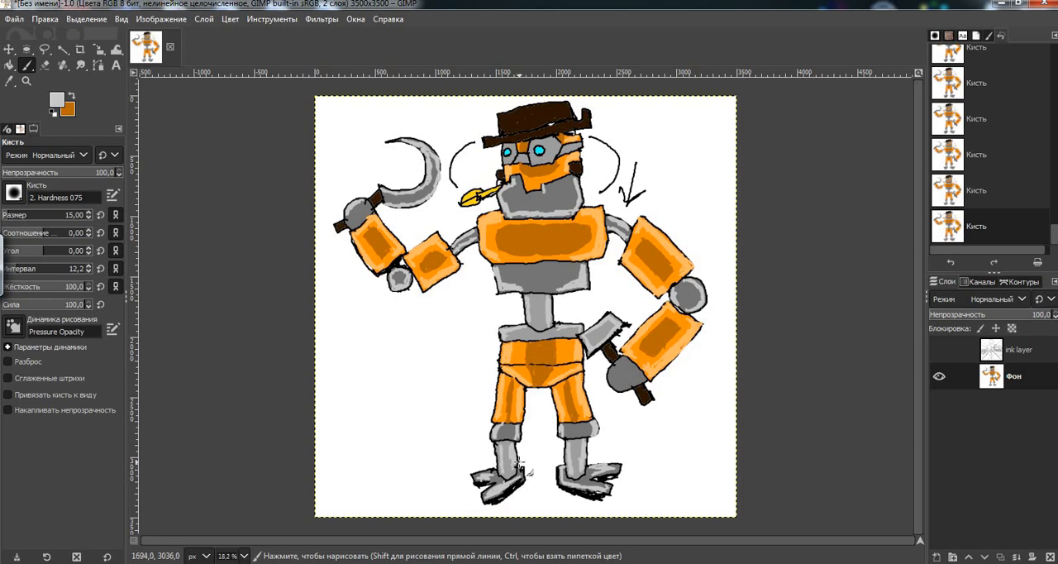
Step: Swap colours and choose a dark grey foreground paint
left_click(70, 98)
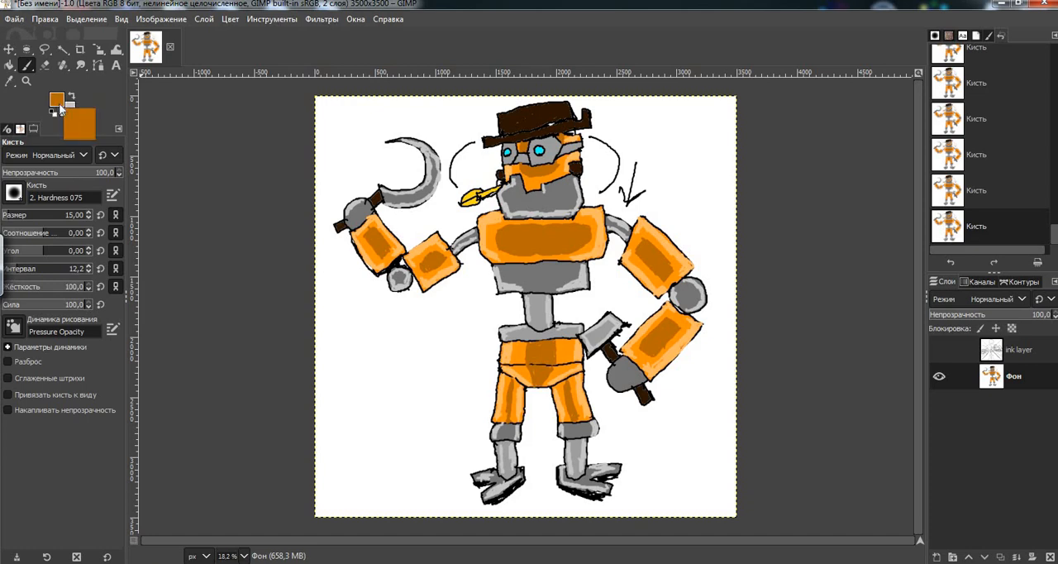
left_click(58, 101)
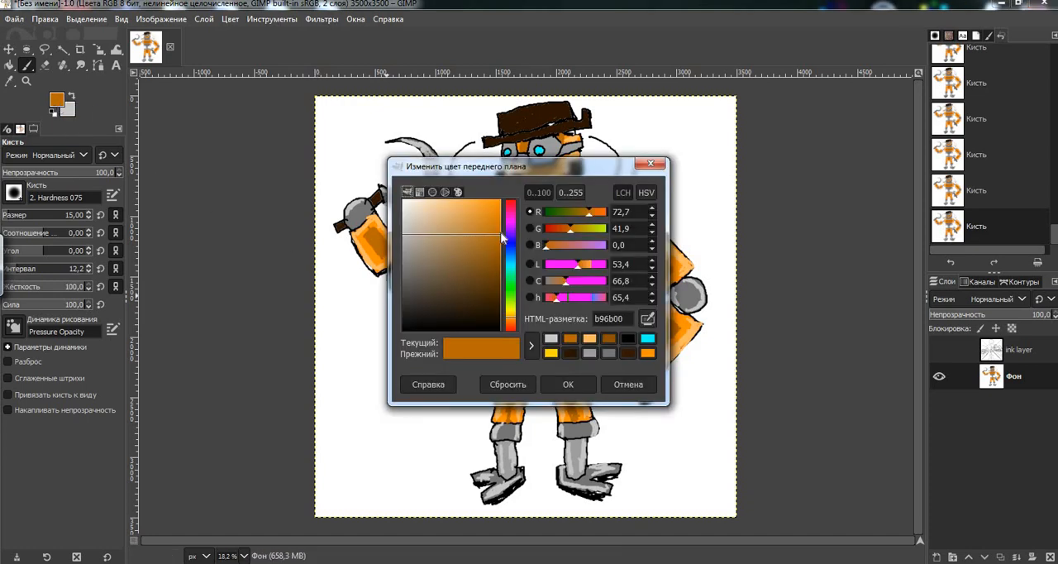
left_click_drag(459, 245, 359, 287)
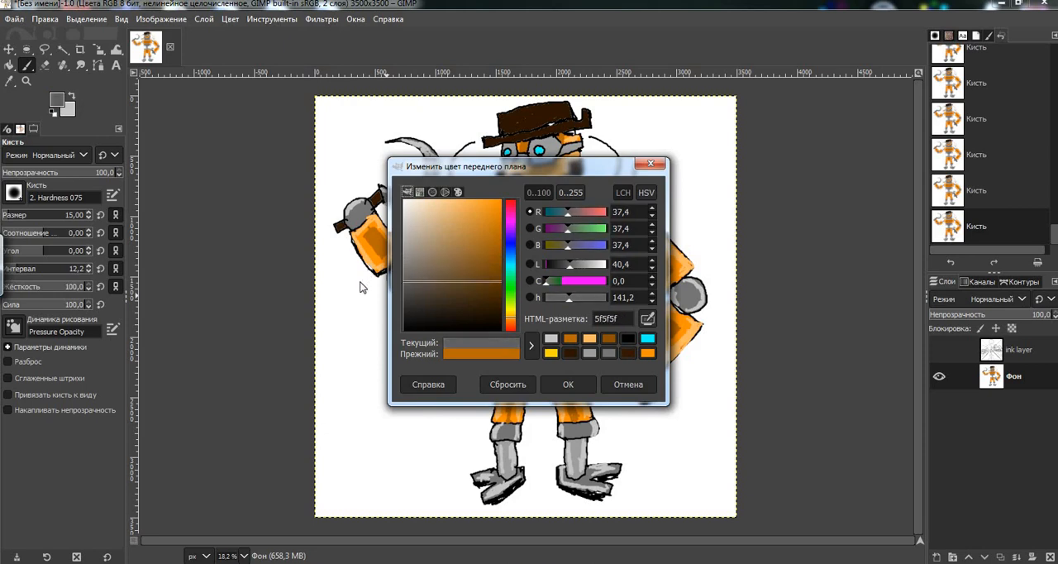
left_click(568, 384)
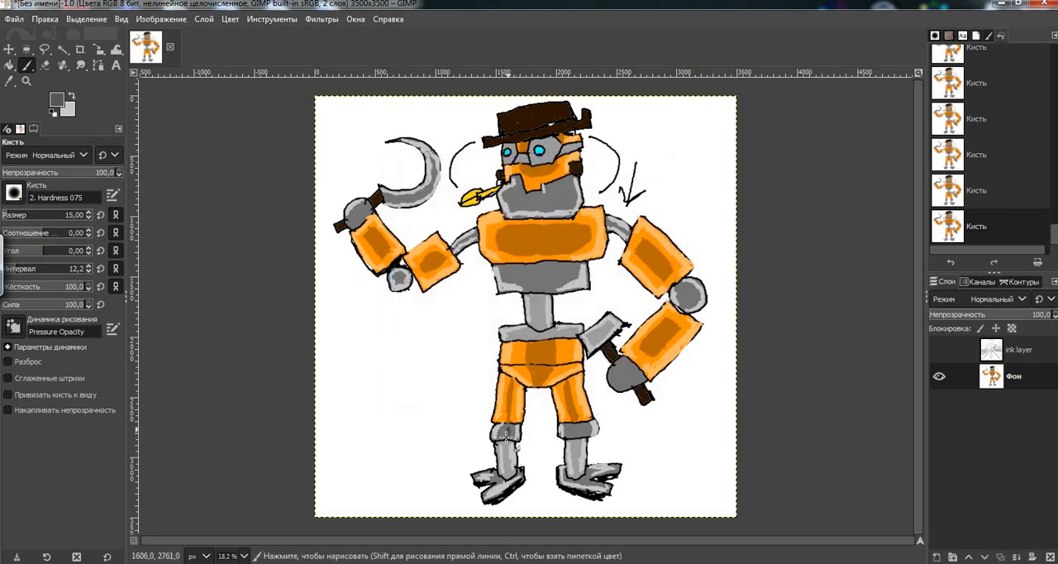
Step: Paint grey over gaps and shadows on both shins, knees, feet and down the torso to the pelvis
left_click_drag(504, 430, 507, 448)
left_click_drag(507, 460, 505, 489)
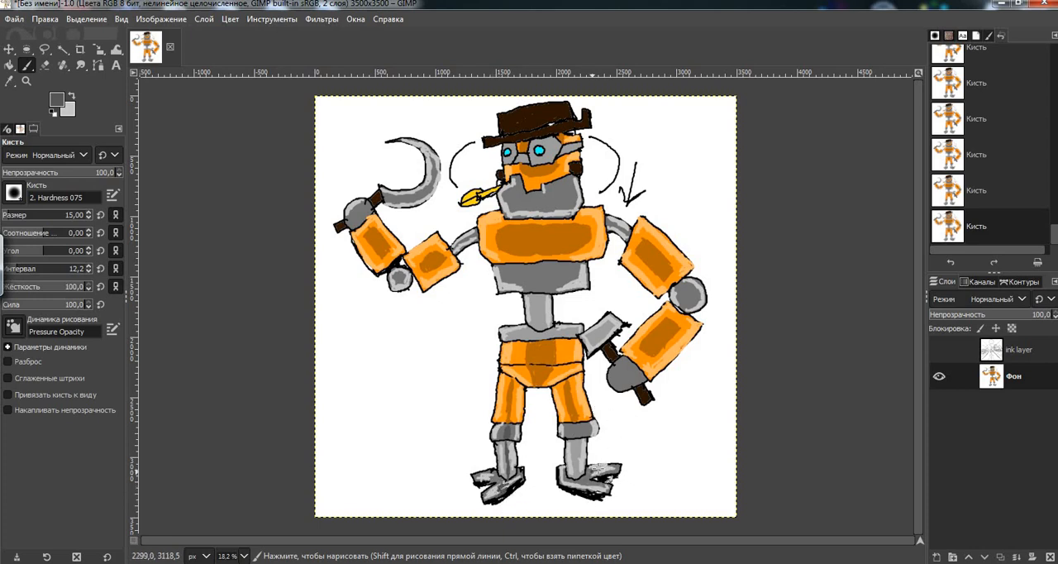
mouse_move(583, 481)
left_mouse_down()
mouse_move(572, 470)
mouse_move(578, 429)
left_mouse_up()
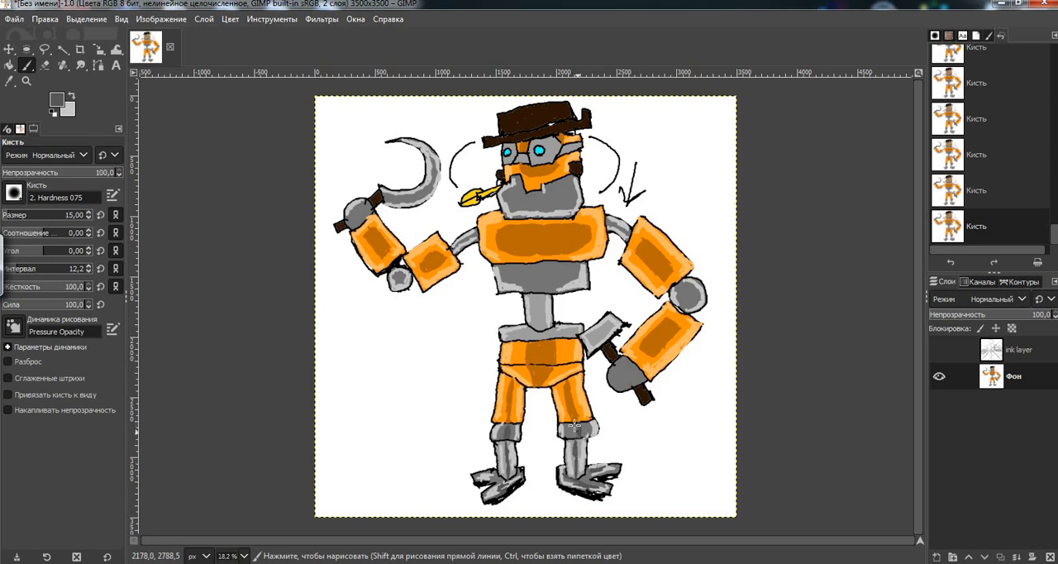
left_click_drag(580, 426, 581, 425)
left_click(580, 425)
left_click_drag(535, 299, 538, 302)
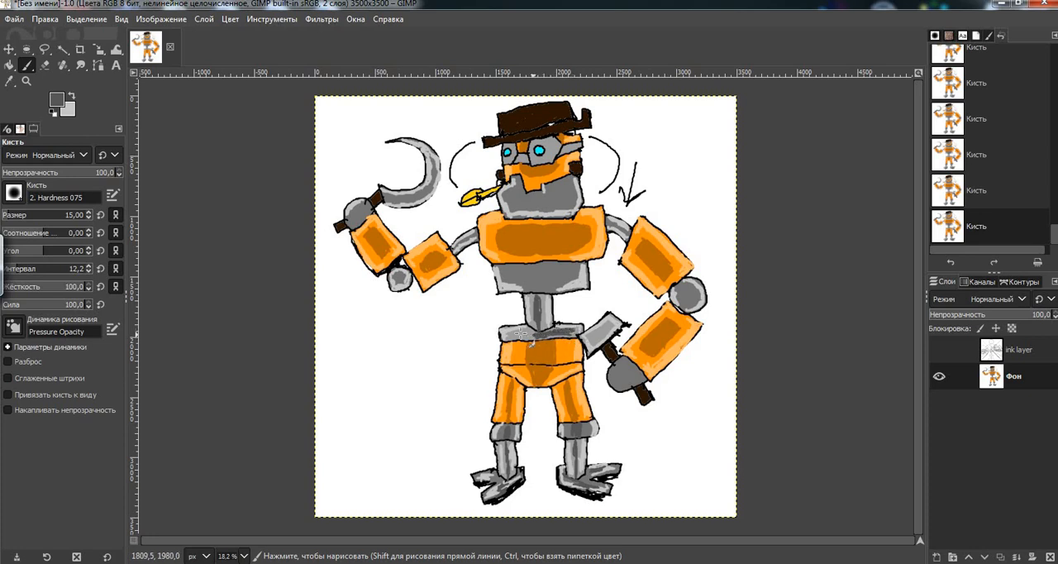
left_click_drag(533, 347, 538, 354)
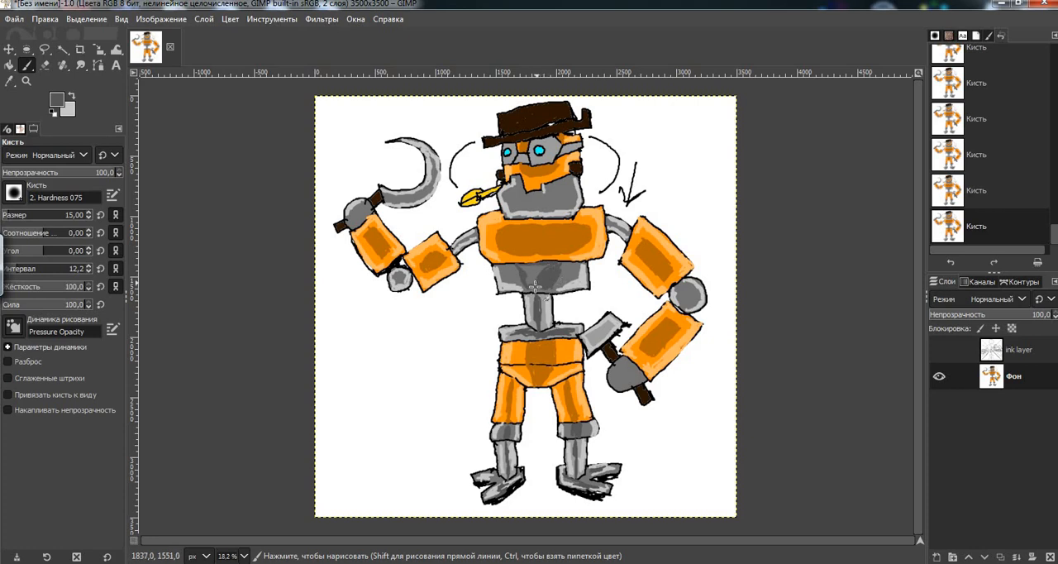
Step: Shade the chest, right shoulder, left arm and hand joints and the hook joint in darker grey
mouse_move(529, 281)
left_mouse_down()
mouse_move(536, 267)
mouse_move(560, 283)
left_mouse_up()
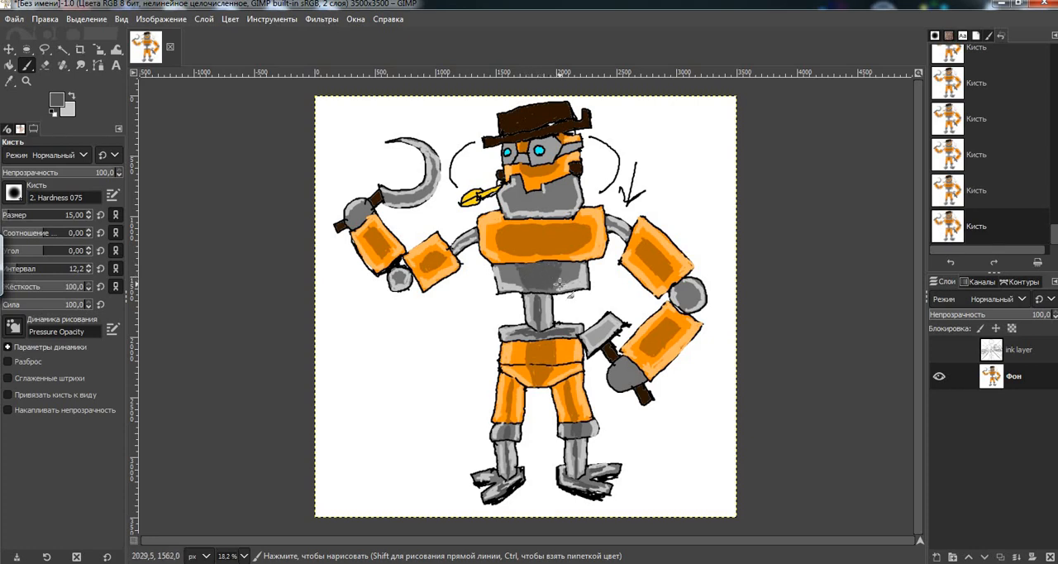
mouse_move(605, 230)
left_mouse_down()
mouse_move(622, 225)
mouse_move(610, 217)
left_mouse_up()
left_click_drag(469, 254, 470, 250)
left_click_drag(397, 276, 402, 281)
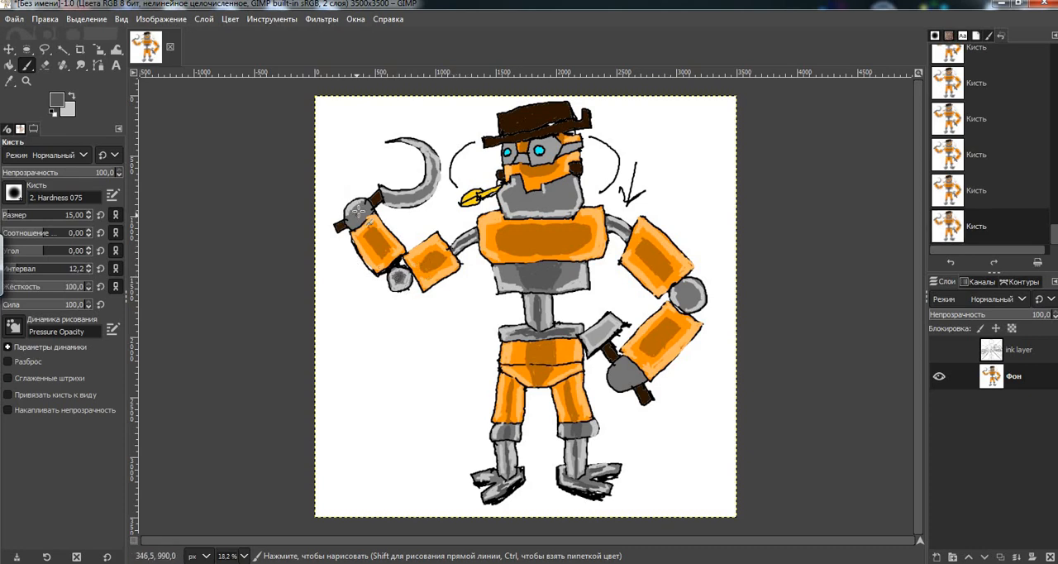
mouse_move(358, 212)
left_mouse_down()
mouse_move(413, 196)
mouse_move(433, 162)
mouse_move(418, 147)
mouse_move(438, 170)
left_mouse_up()
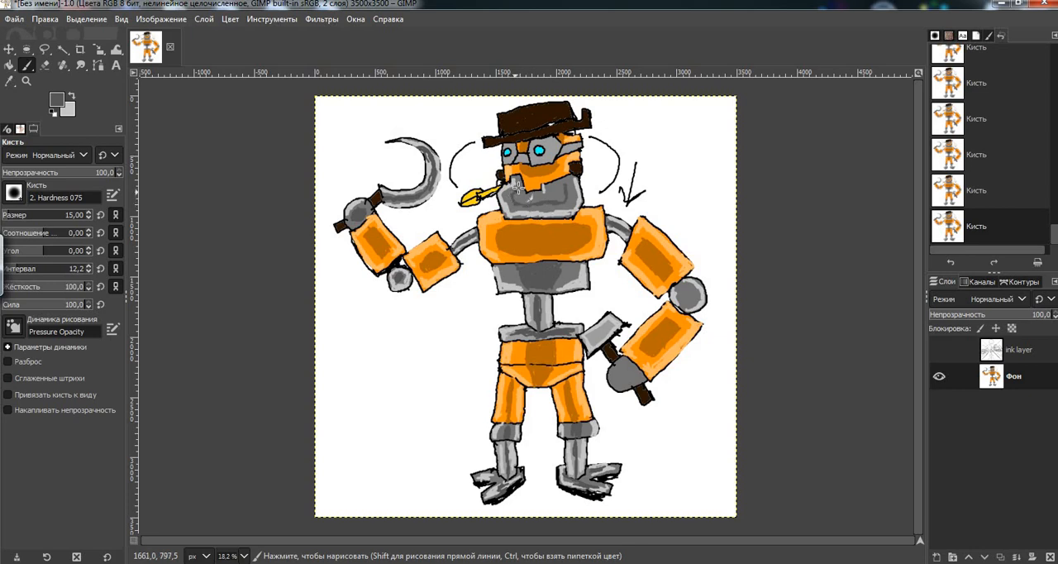
Step: Darken the grey across the robot's lower face and add a small stroke on the glasses
left_click_drag(535, 197, 558, 194)
mouse_move(558, 194)
left_mouse_down()
mouse_move(519, 201)
mouse_move(544, 201)
left_mouse_up()
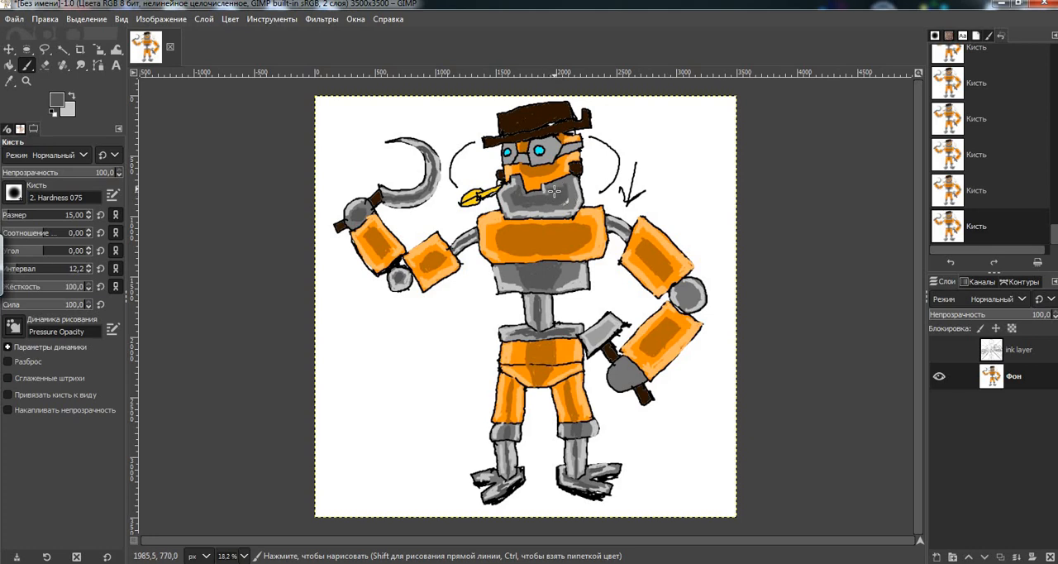
left_click_drag(545, 201, 517, 206)
left_click_drag(521, 157, 520, 171)
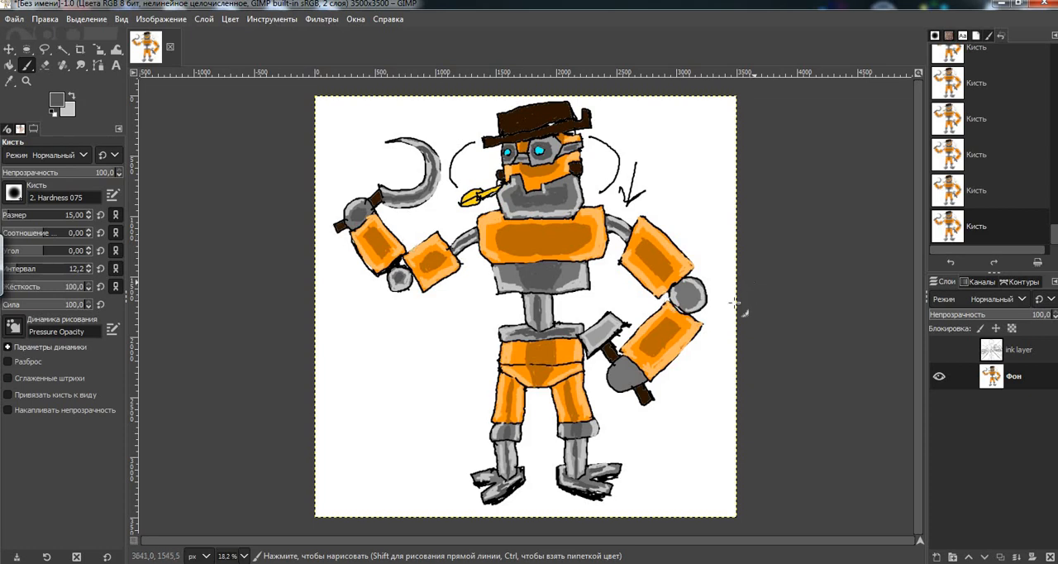
left_click(950, 352)
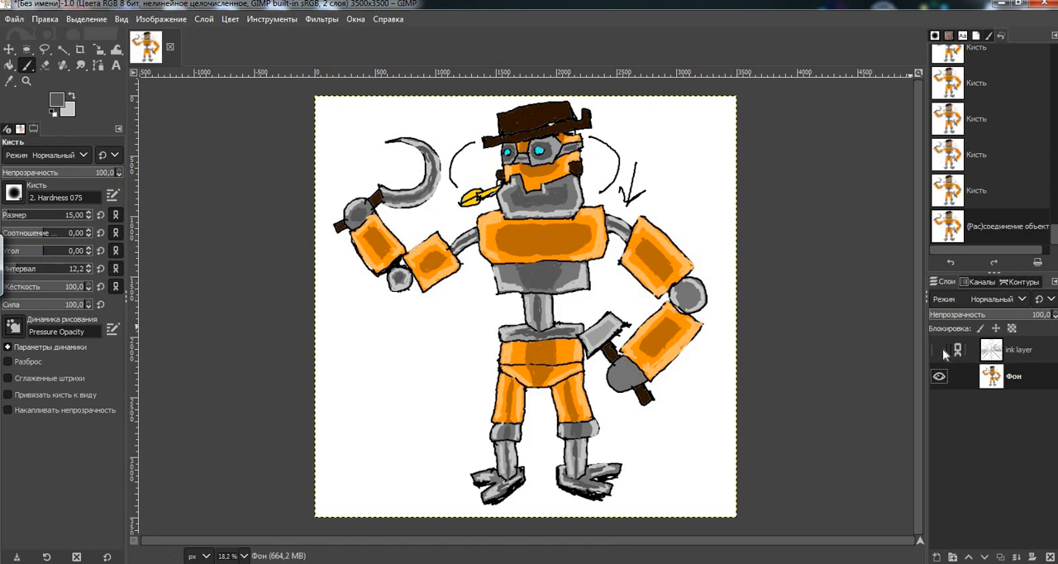
left_click(939, 349)
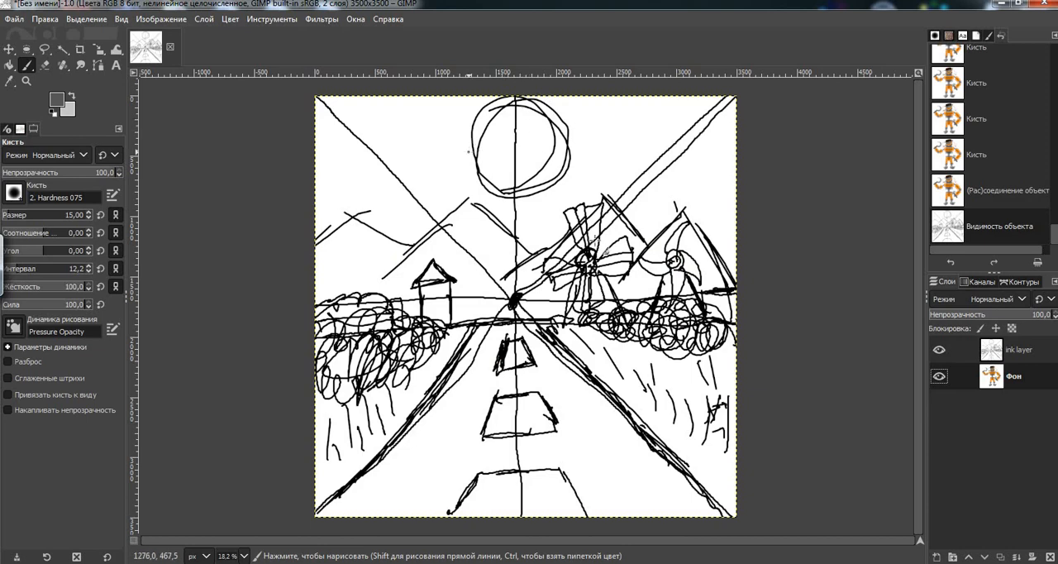
left_click(55, 113)
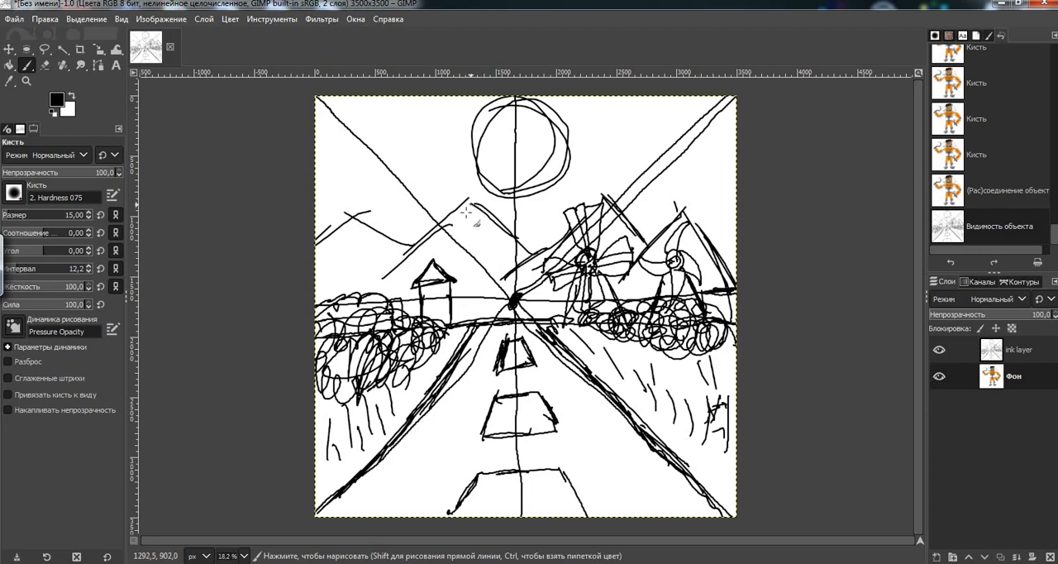
left_click_drag(467, 201, 476, 211)
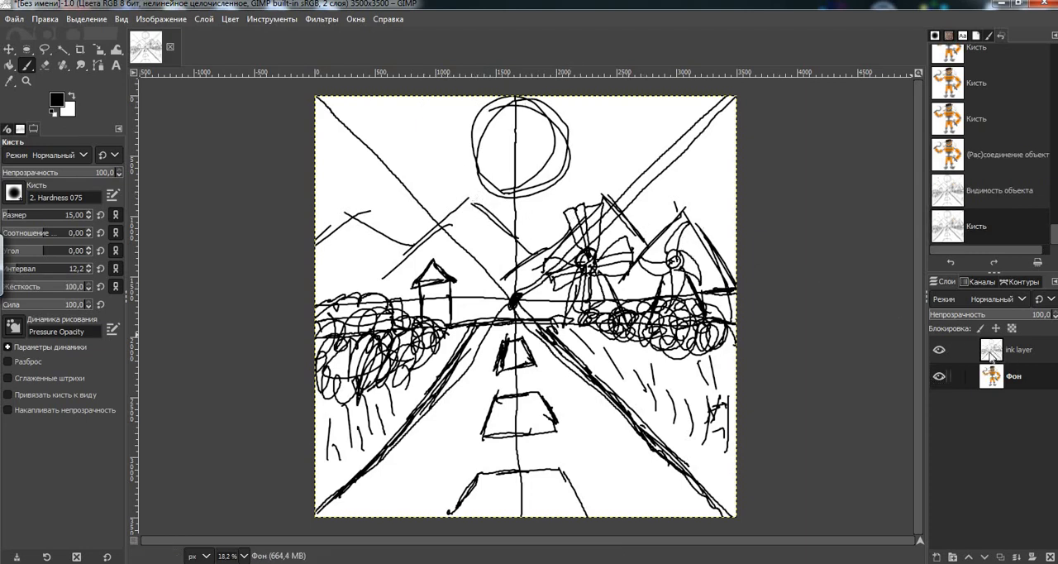
left_click(939, 350)
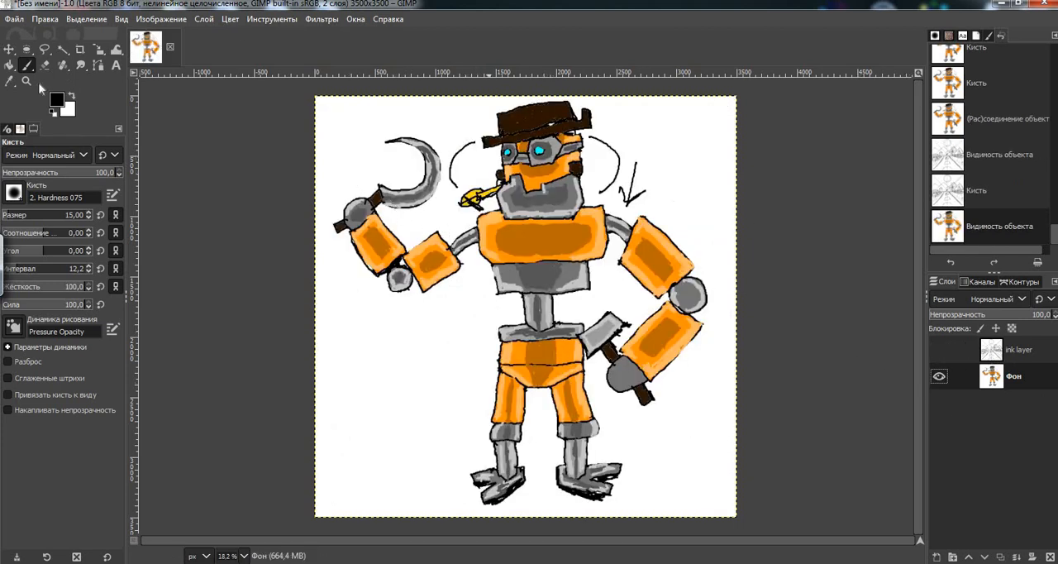
left_click(45, 25)
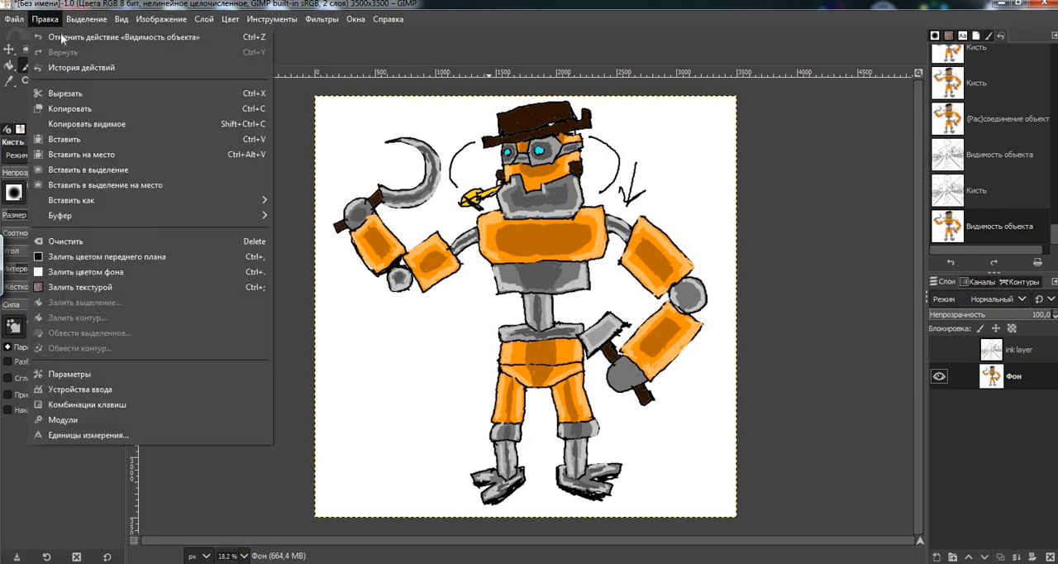
left_click(61, 34)
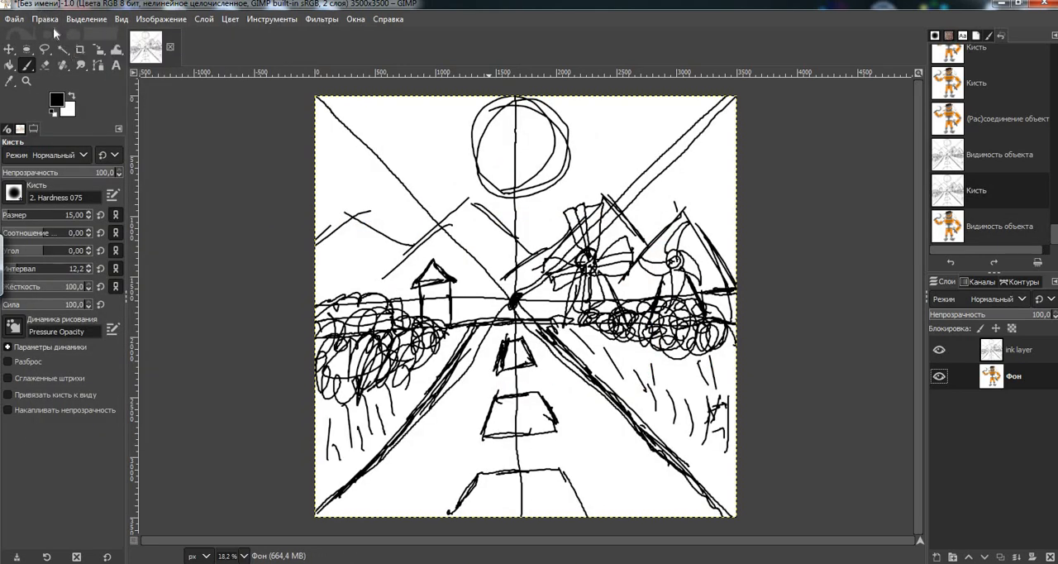
left_click(45, 18)
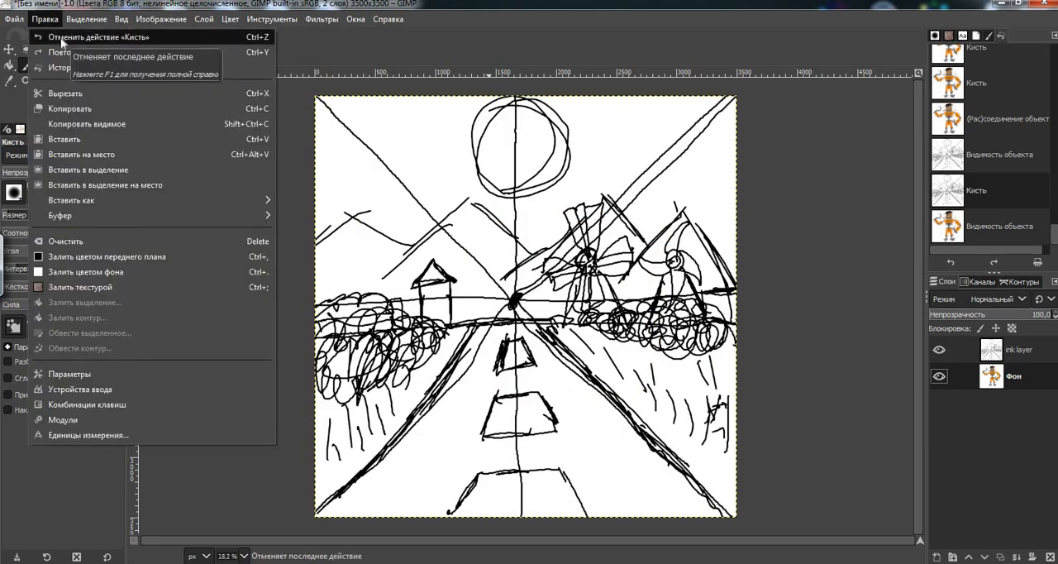
left_click(61, 37)
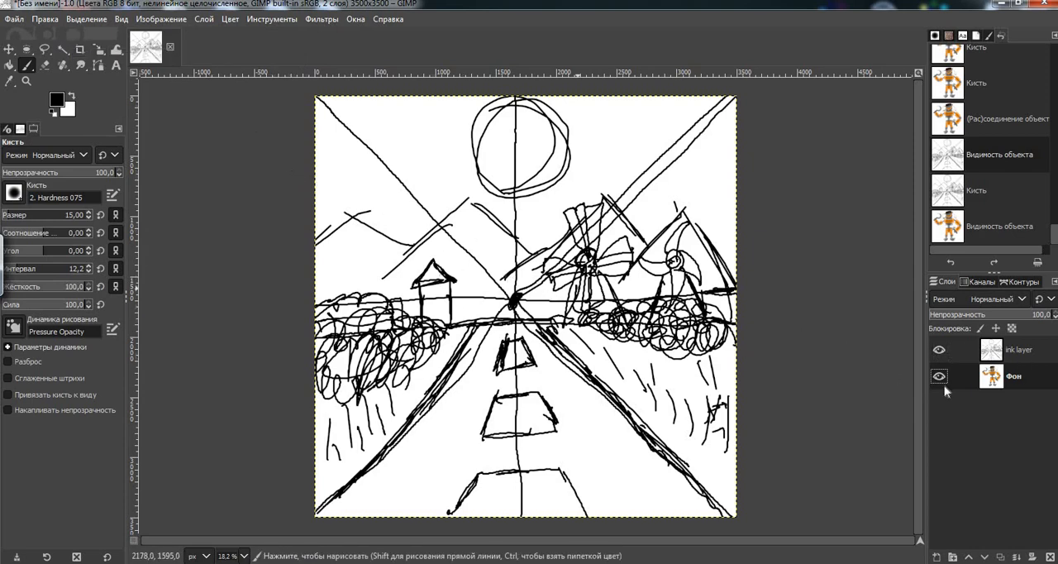
left_click(939, 350)
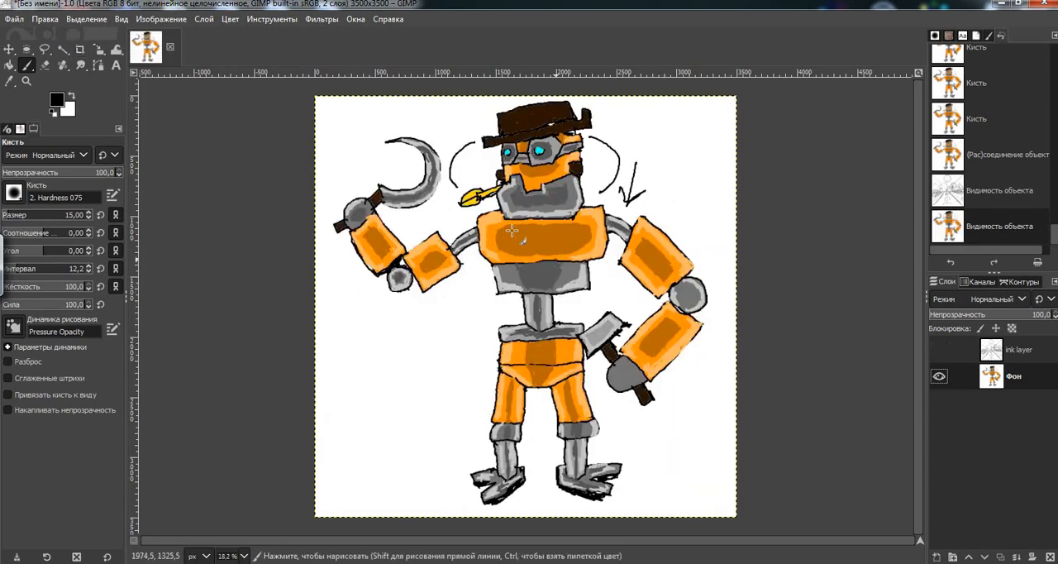